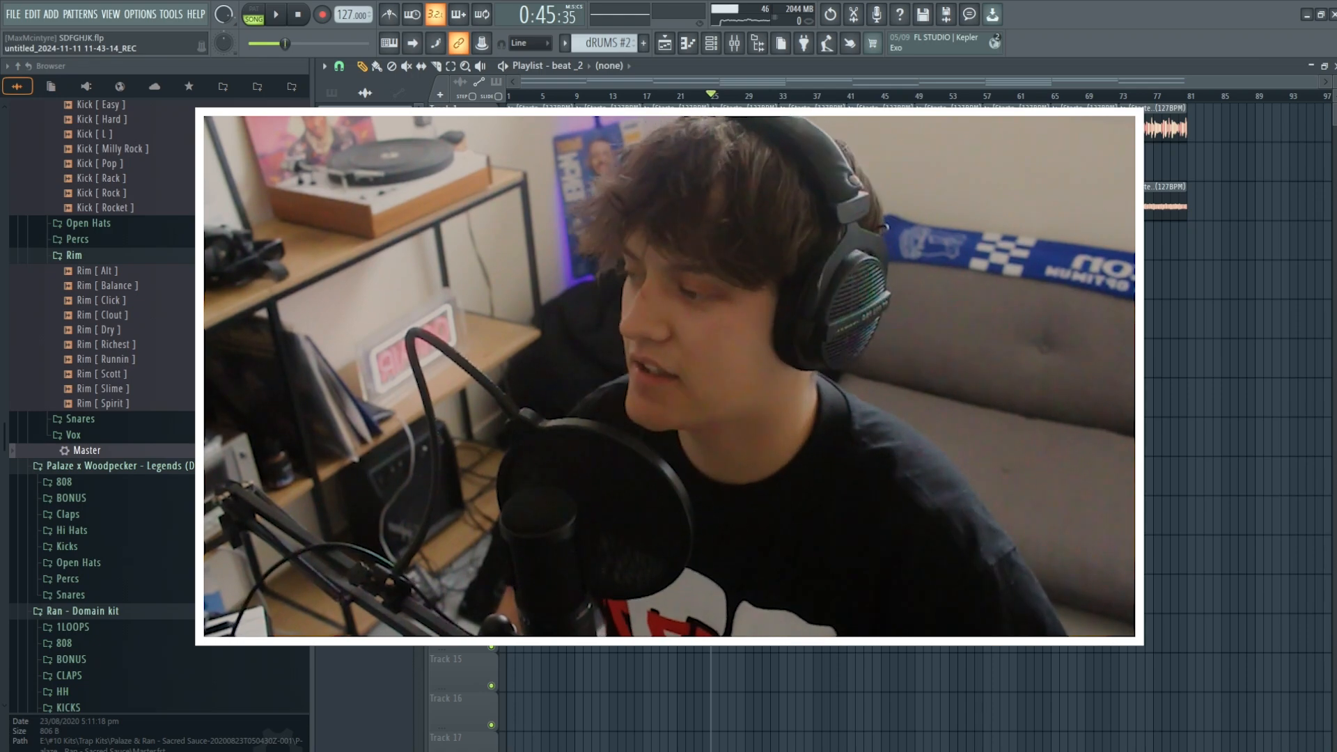
{"action": "left_click", "coordinate": [738, 244]}
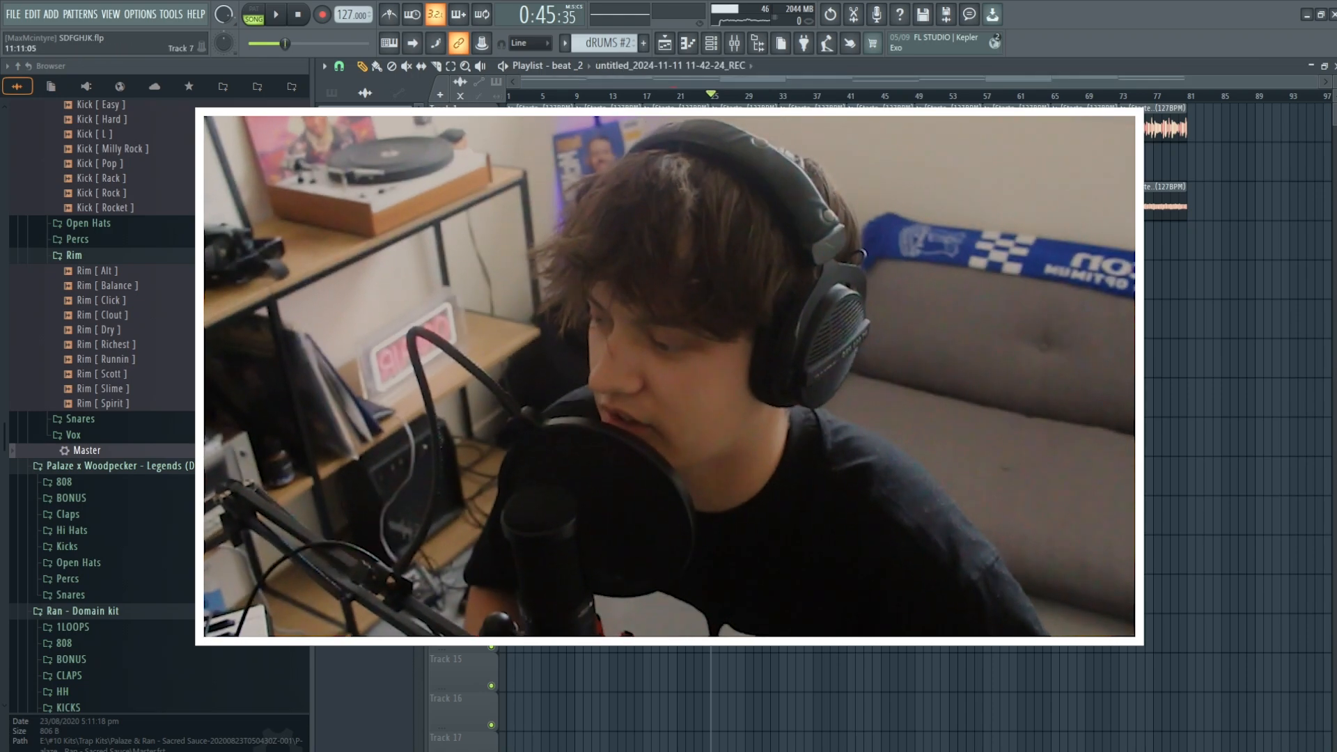
{"action": "left_click_drag", "start_coordinate": [773, 296], "coordinate": [564, 442]}
{"action": "right_click", "coordinate": [492, 450]}
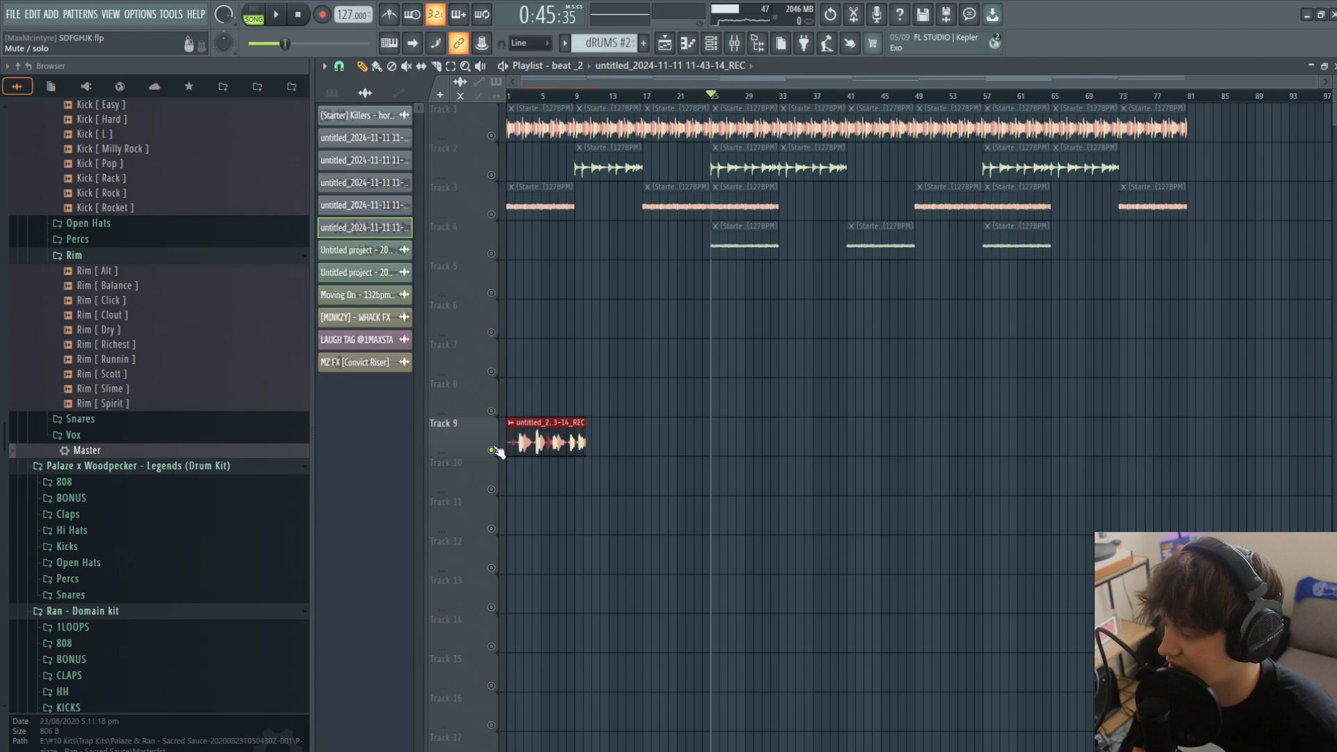
{"action": "left_click", "coordinate": [522, 97]}
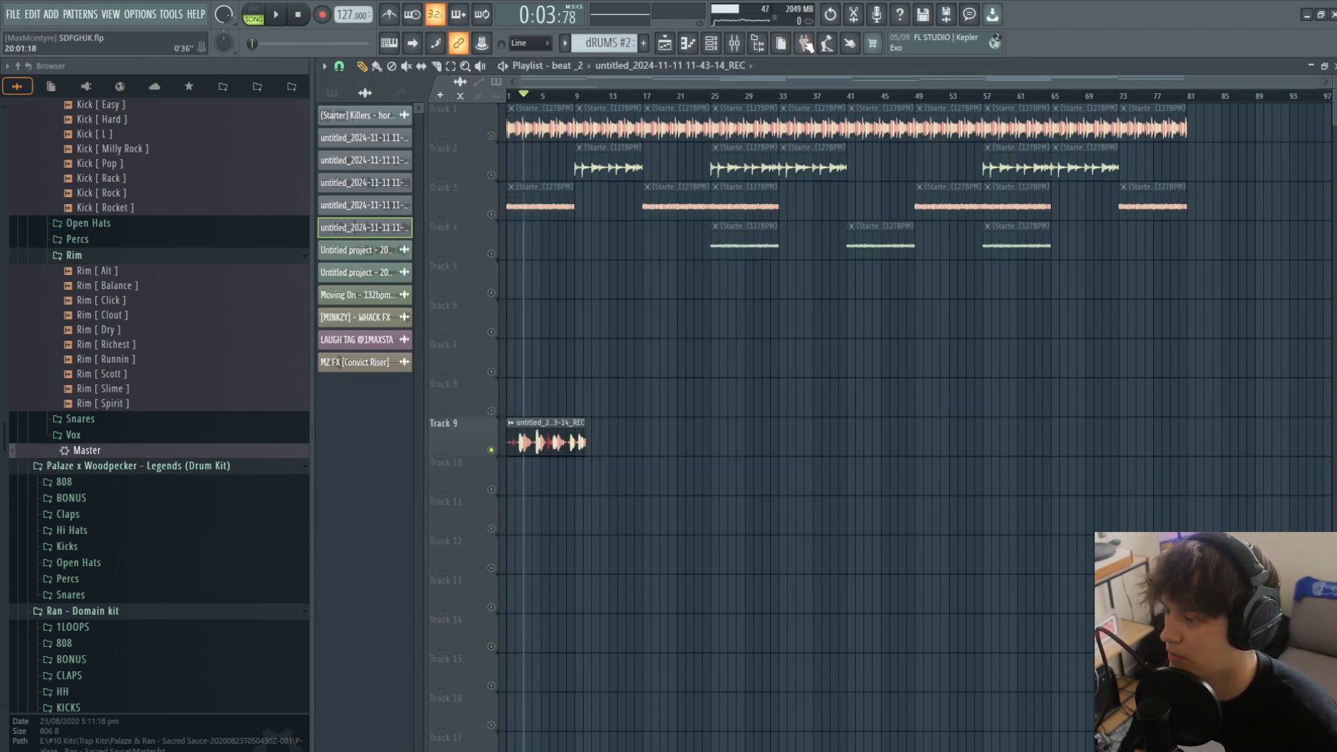
{"action": "left_click", "coordinate": [735, 44]}
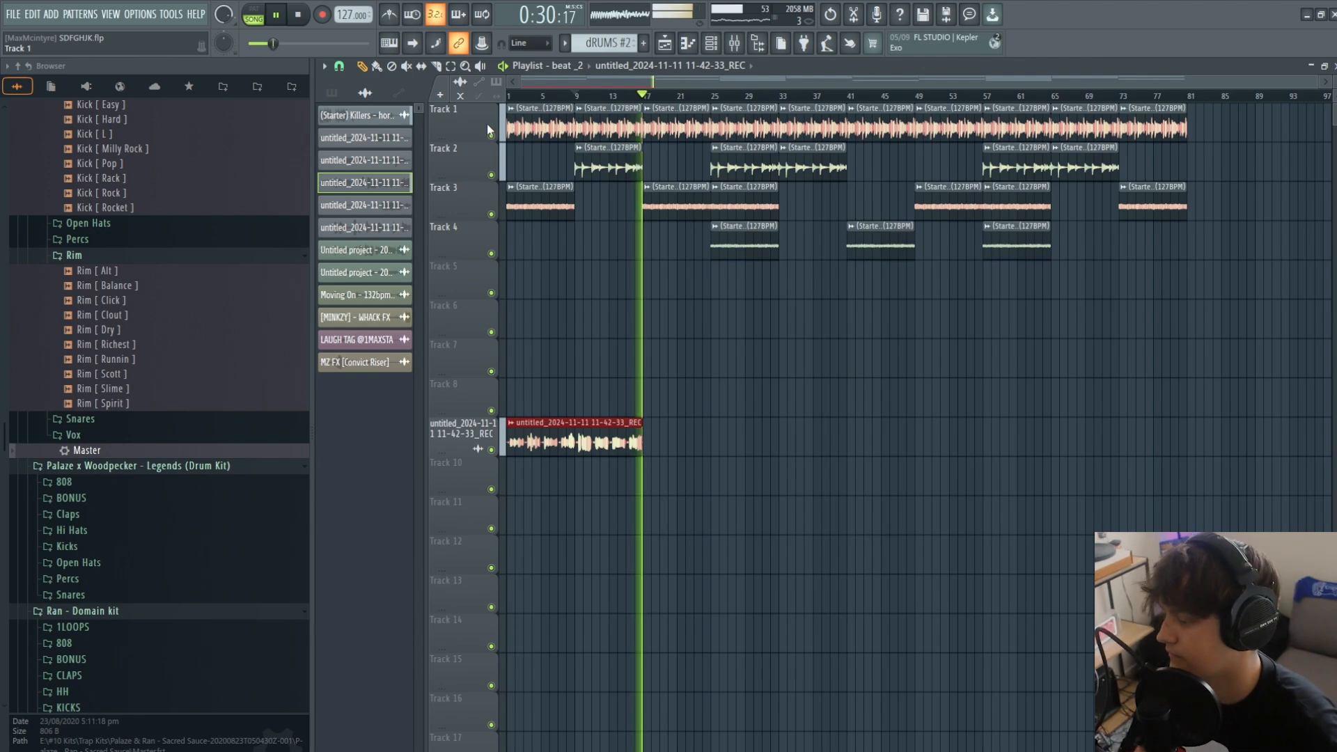
{"action": "key", "text": "space"}
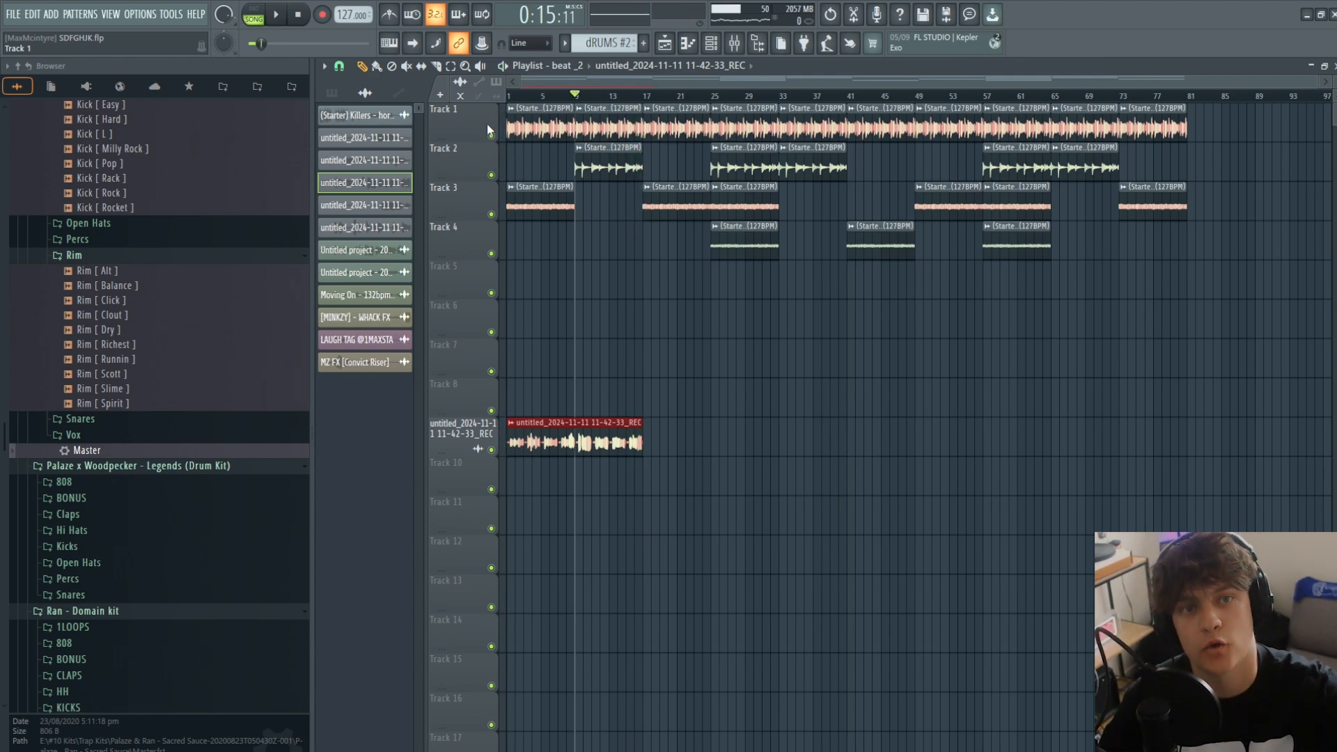
{"action": "key", "text": "ctrl+z"}
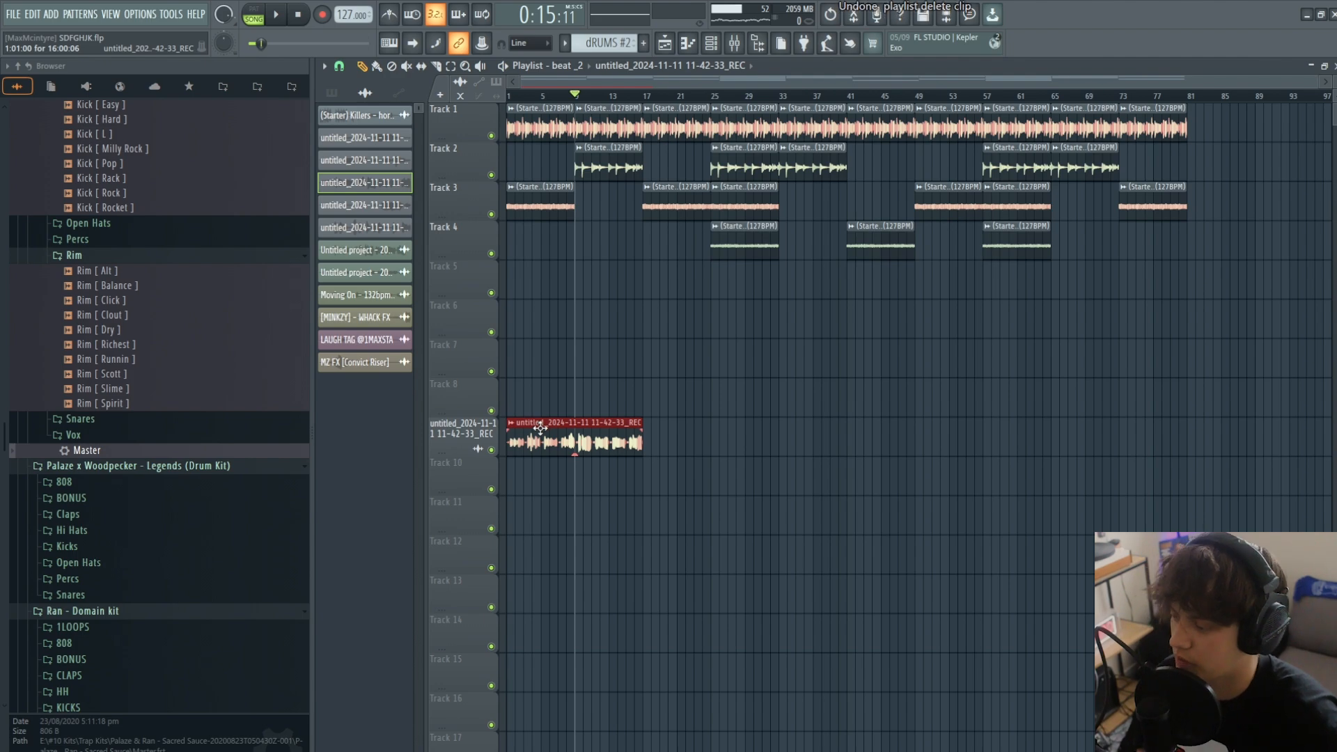
{"action": "double_click", "coordinate": [545, 434]}
{"action": "right_click", "coordinate": [574, 418]}
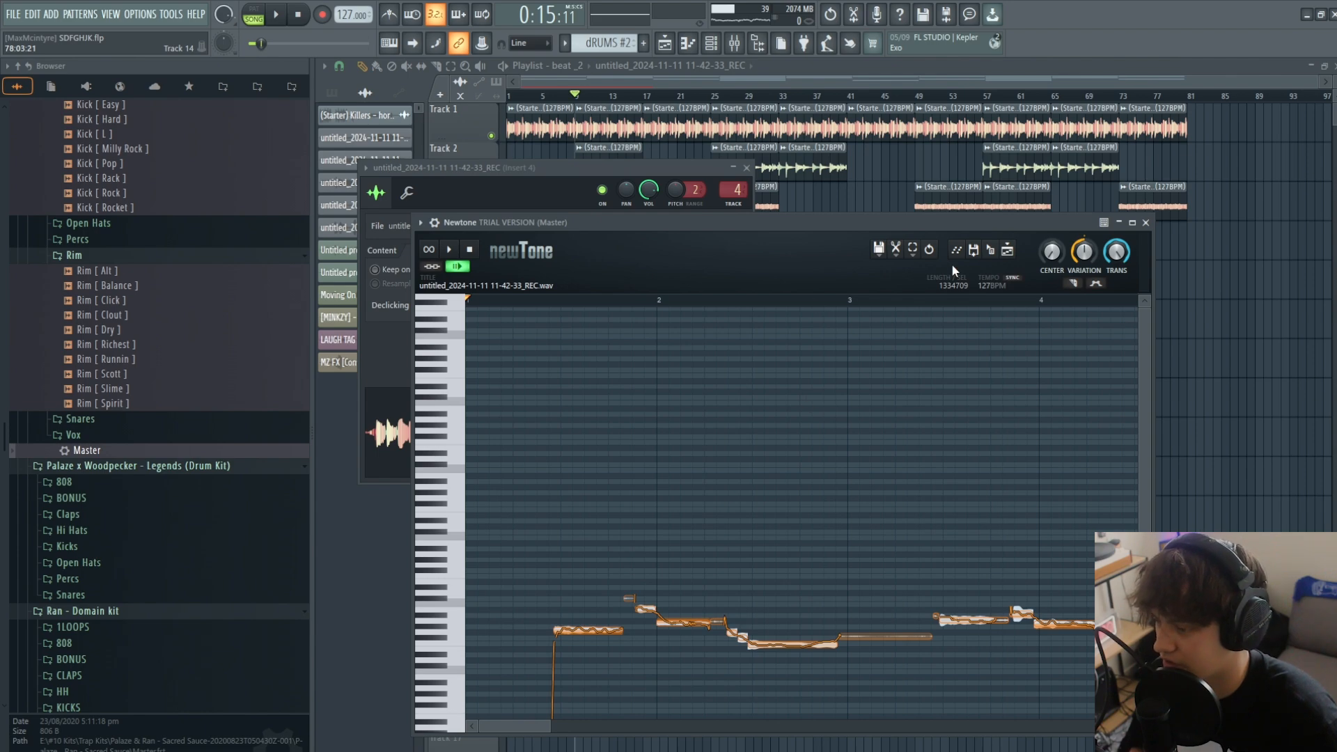
- Choose a scale for the vocal recording in Newtone and toggle Snap to scale
{"action": "left_click", "coordinate": [895, 249]}
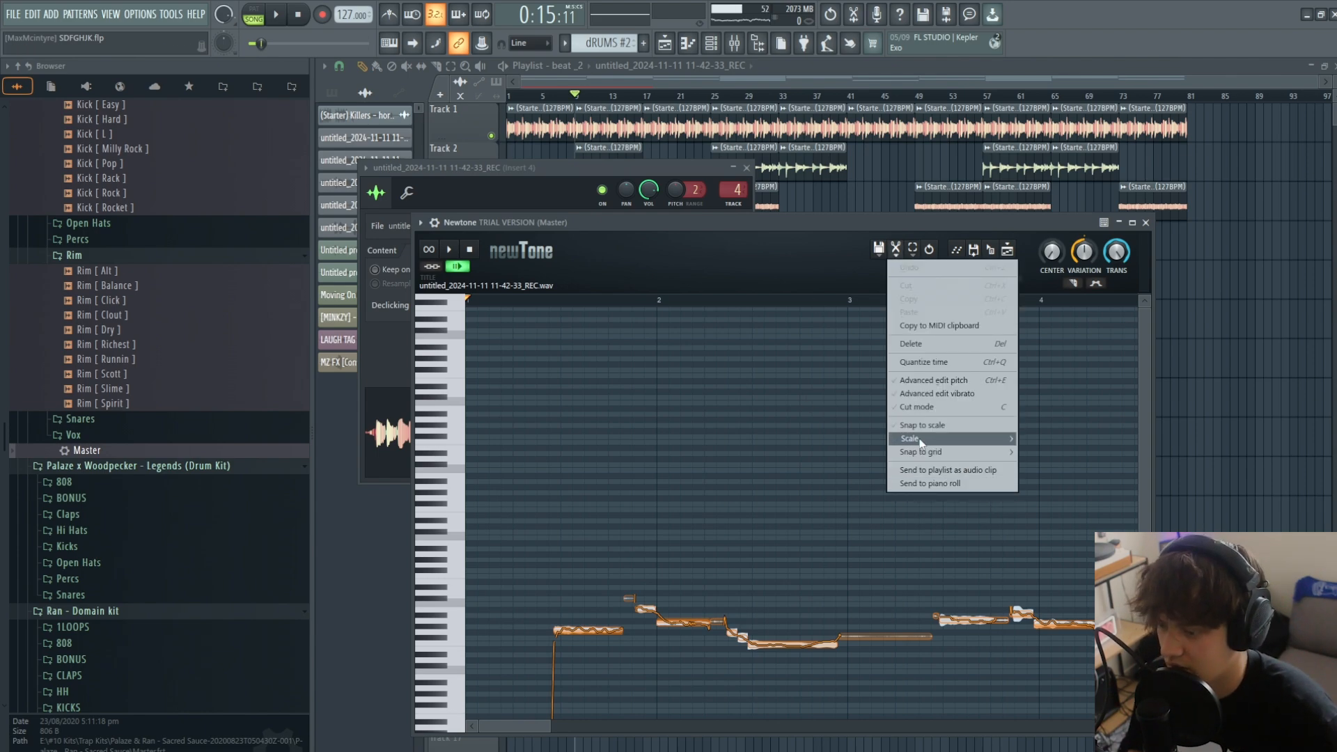
{"action": "mouse_move", "coordinate": [921, 441]}
{"action": "left_click", "coordinate": [1074, 503]}
{"action": "left_click", "coordinate": [898, 253]}
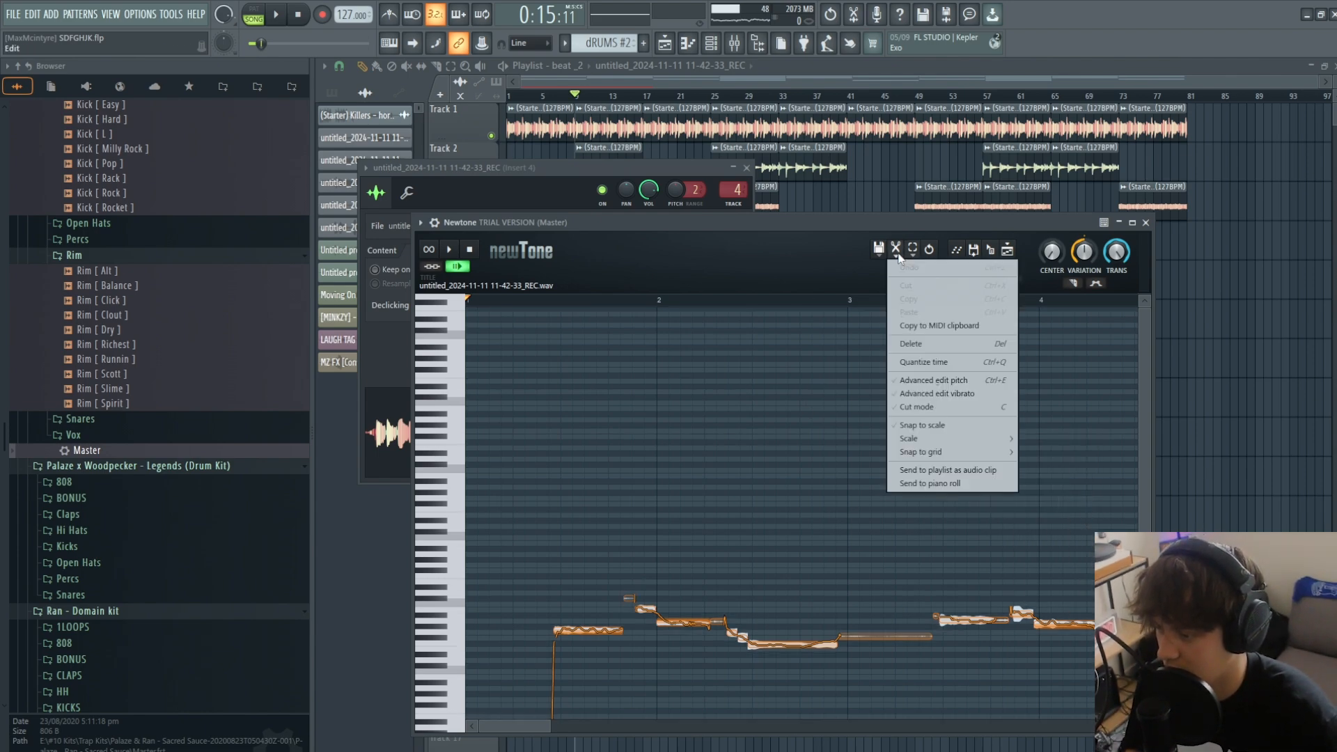
{"action": "left_click", "coordinate": [941, 423]}
- Preview the vocal in Newtone while turning Center fully up, lowering Variation and raising part of the low opening note to the first phrase's pitch
{"action": "scroll", "coordinate": [724, 577], "scroll_direction": "down", "scroll_amount": 1}
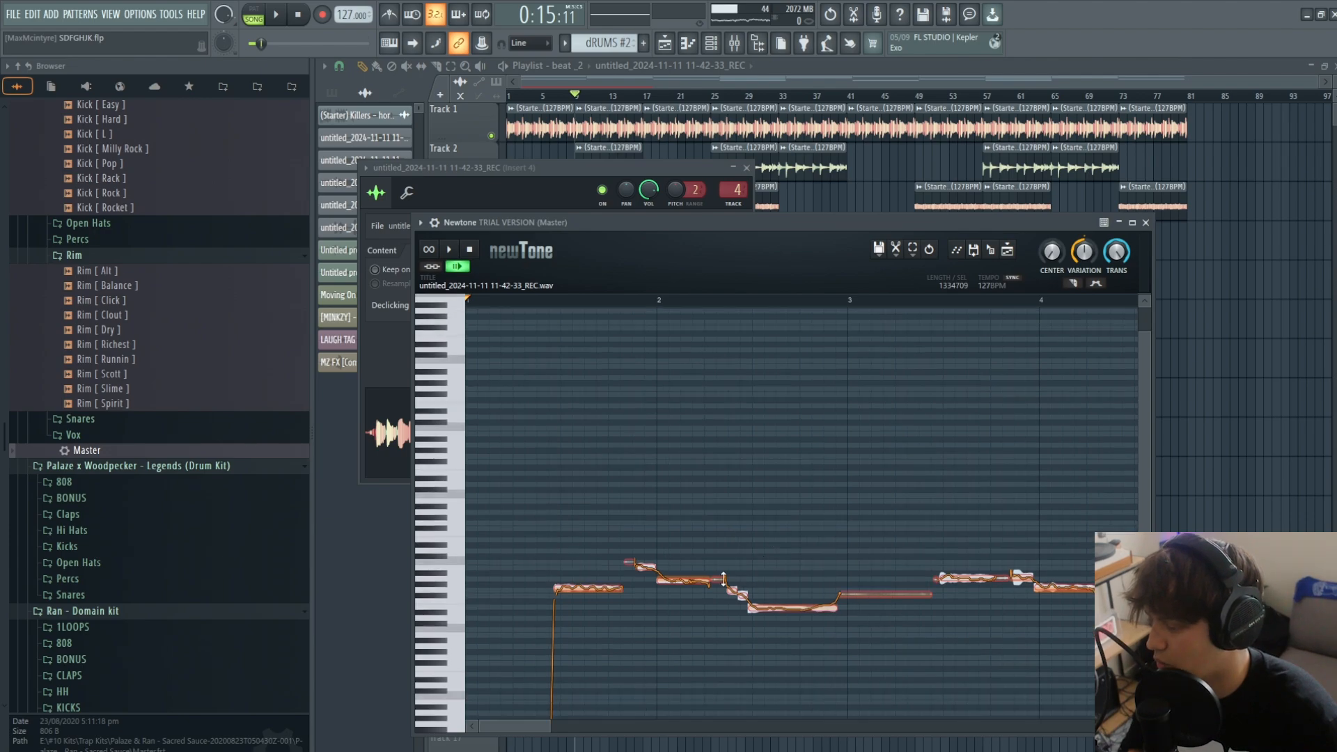
{"action": "scroll", "coordinate": [724, 578], "scroll_direction": "down", "scroll_amount": 5}
{"action": "left_click", "coordinate": [538, 300]}
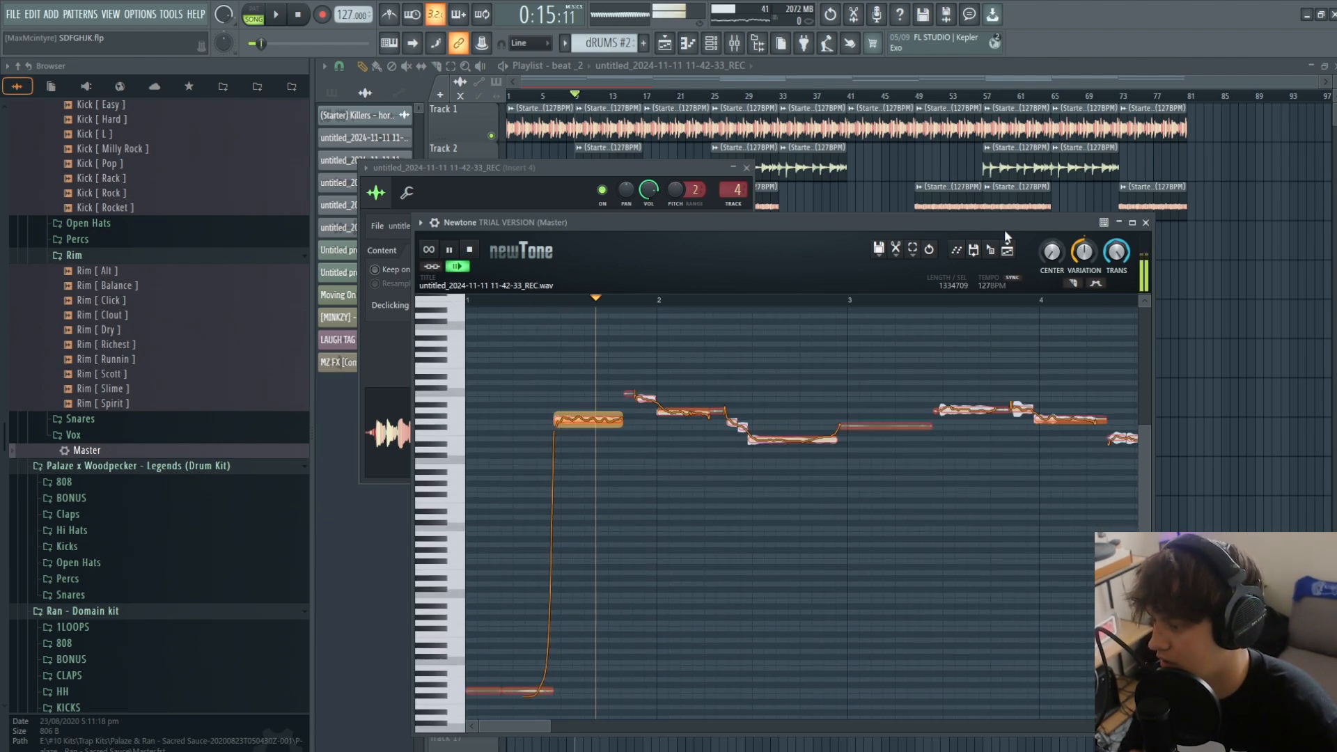
{"action": "key", "text": "space"}
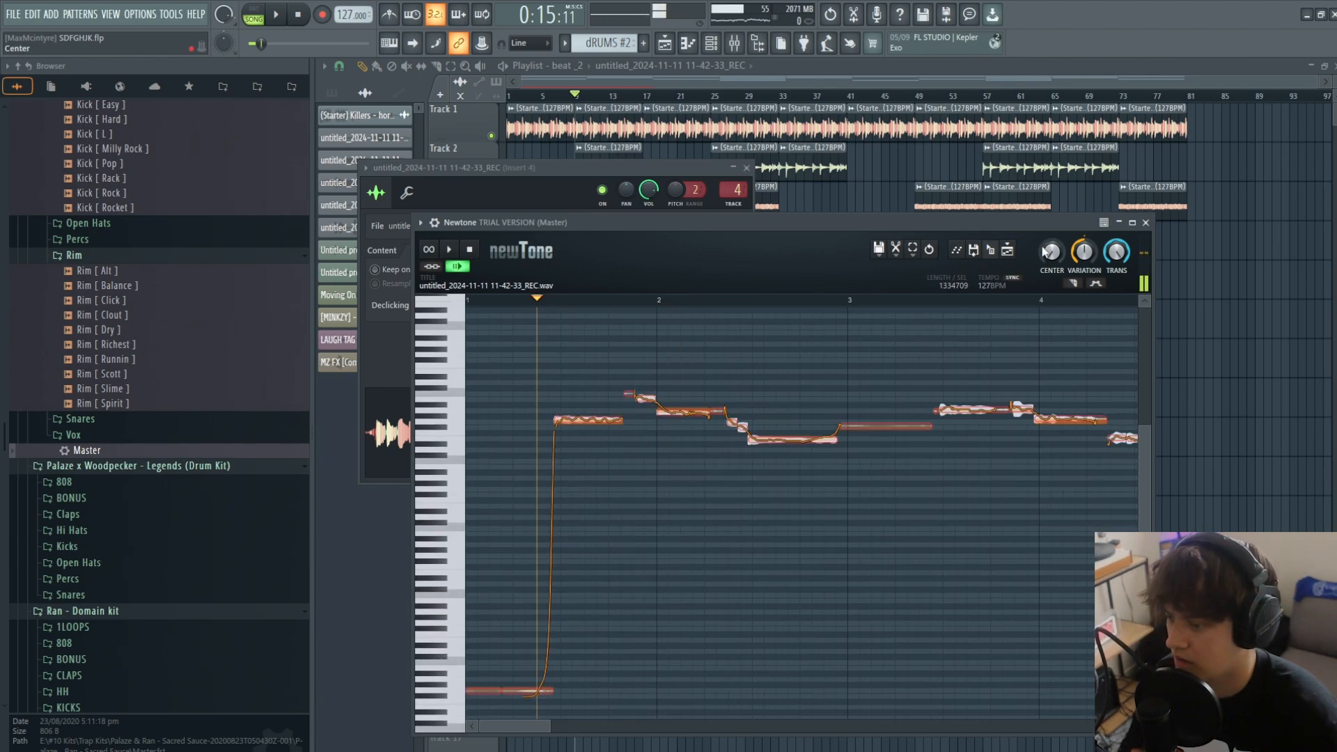
{"action": "key", "text": "space"}
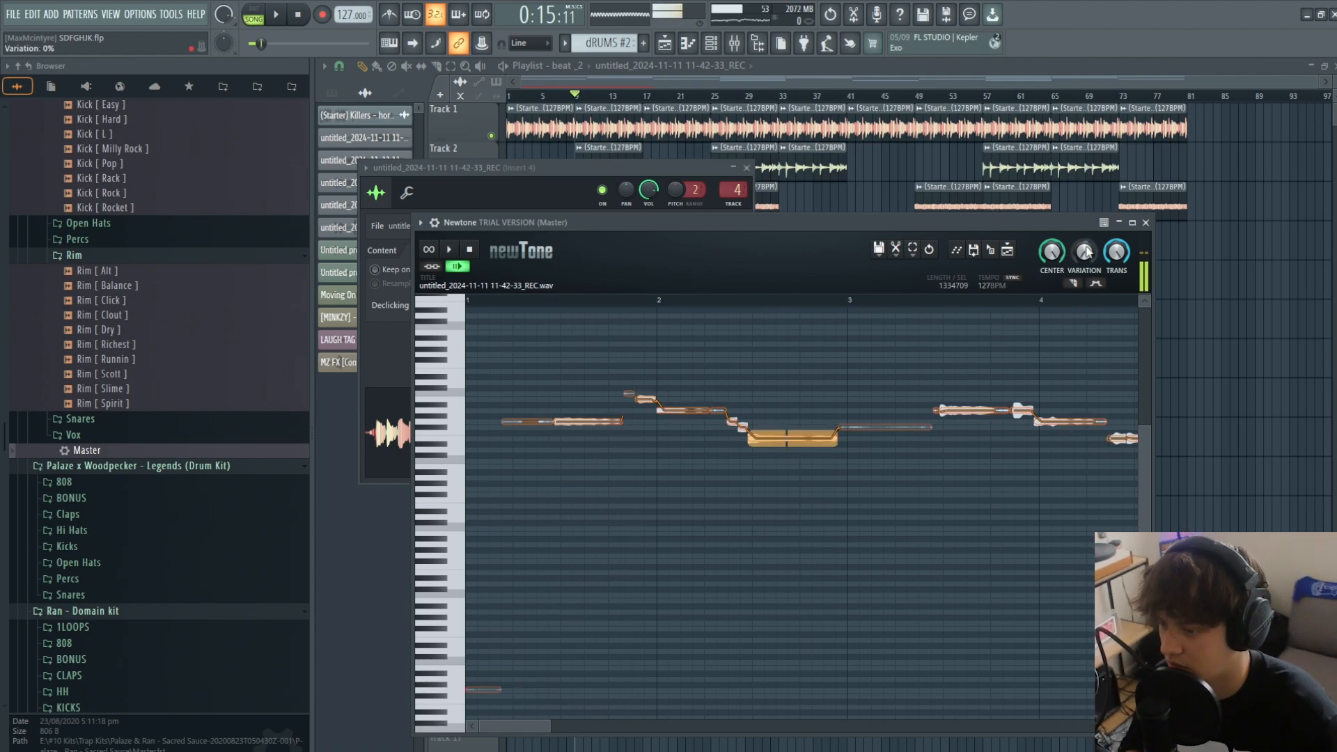
{"action": "left_click_drag", "start_coordinate": [1085, 252], "coordinate": [1085, 230]}
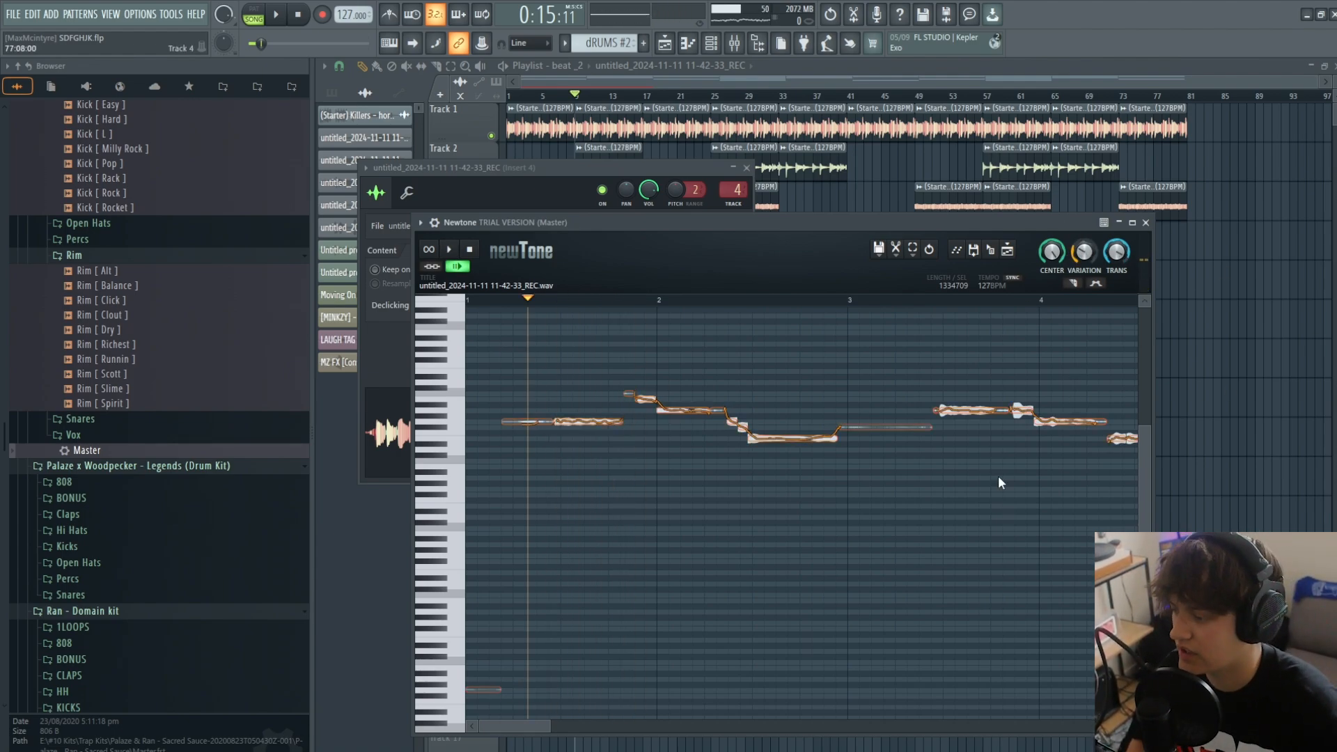
- Place the pitch-corrected vocal on Track 10 as an audio clip and play it with the beat from bar 9
{"action": "key", "text": "space"}
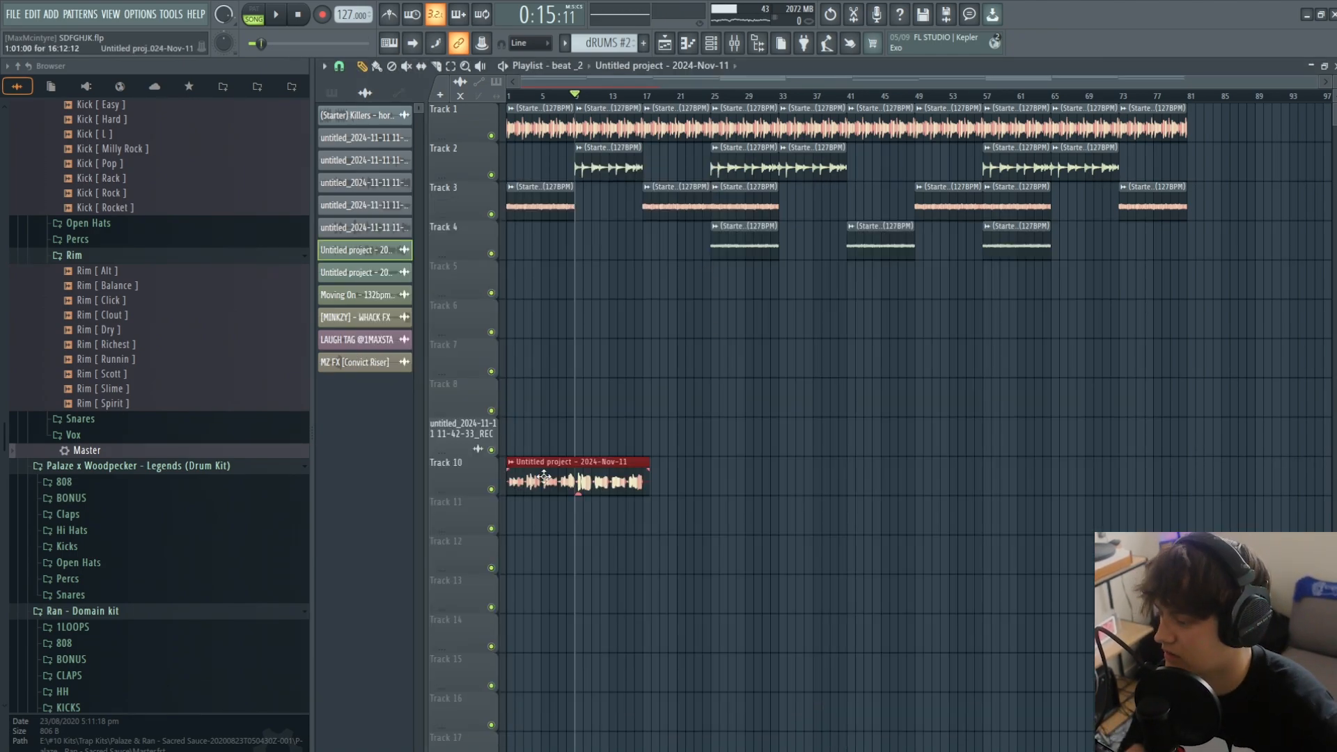
{"action": "right_click", "coordinate": [491, 489]}
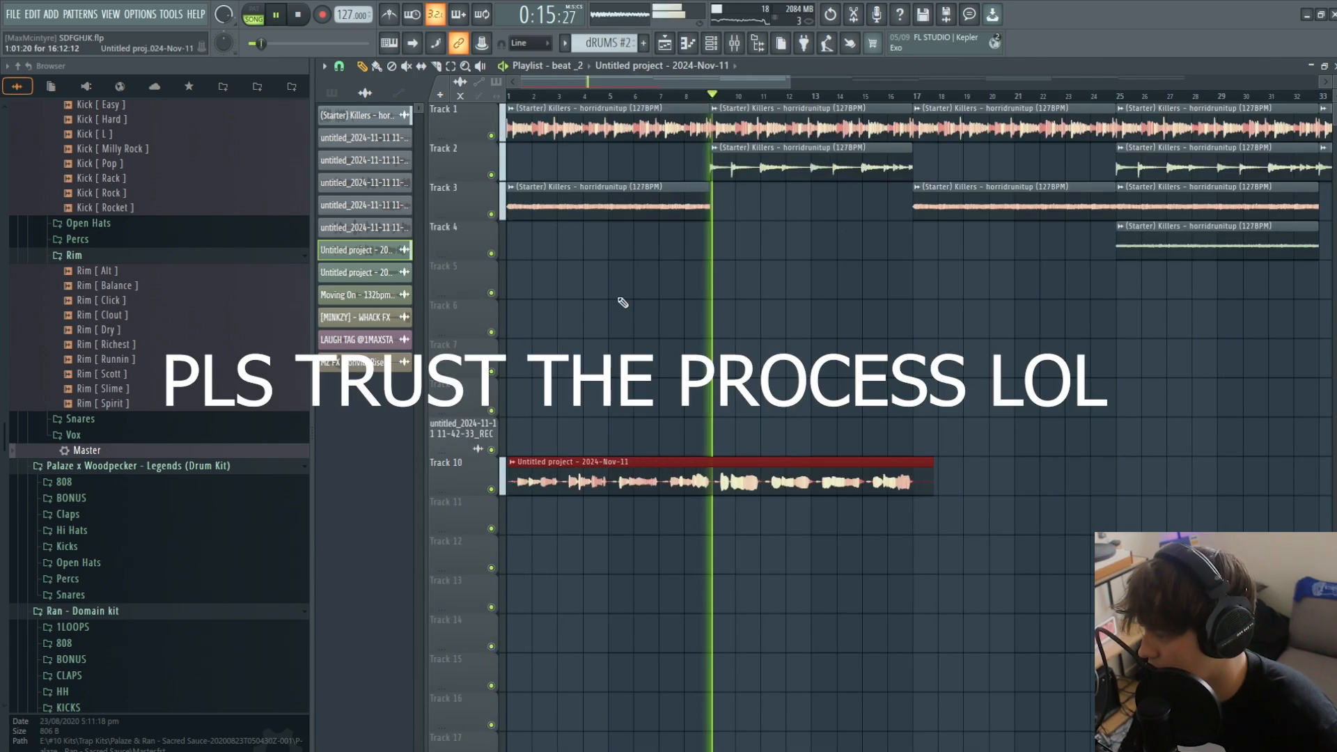
{"action": "left_click", "coordinate": [339, 65]}
{"action": "left_click", "coordinate": [351, 226]}
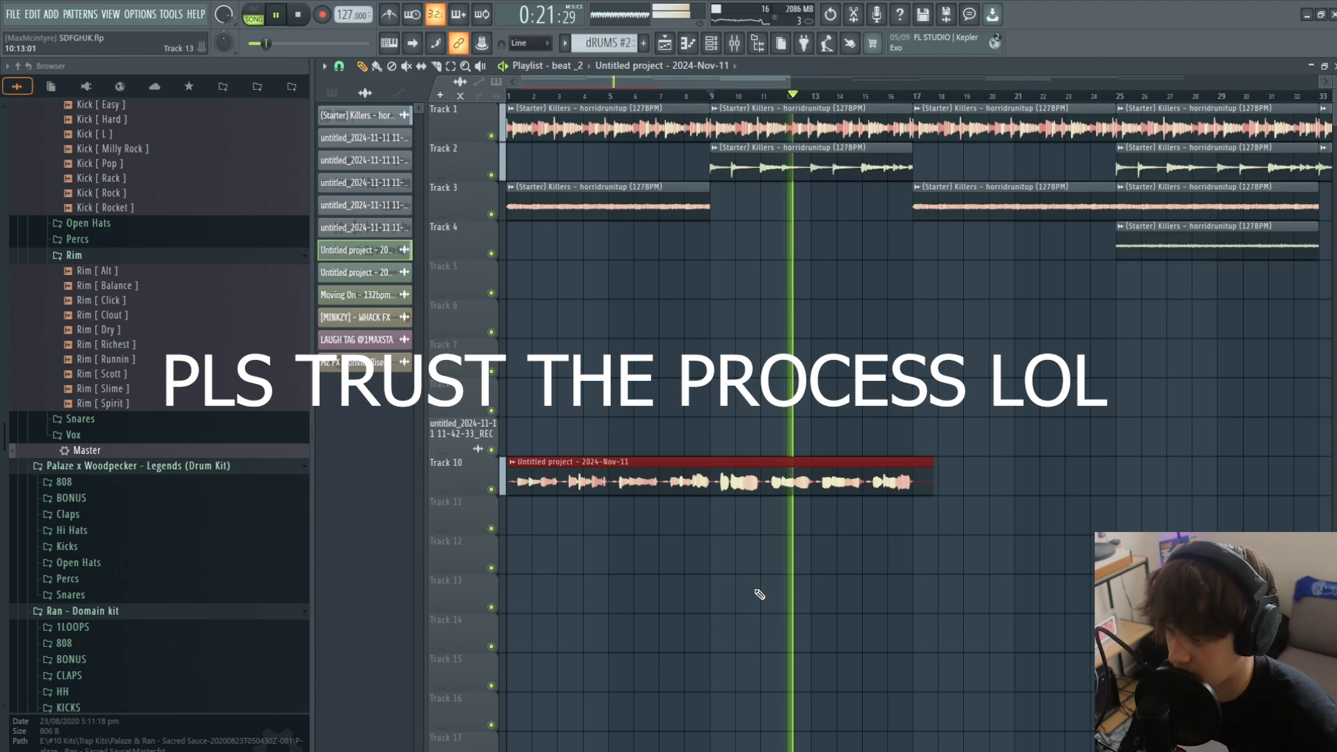
{"action": "key", "text": "space"}
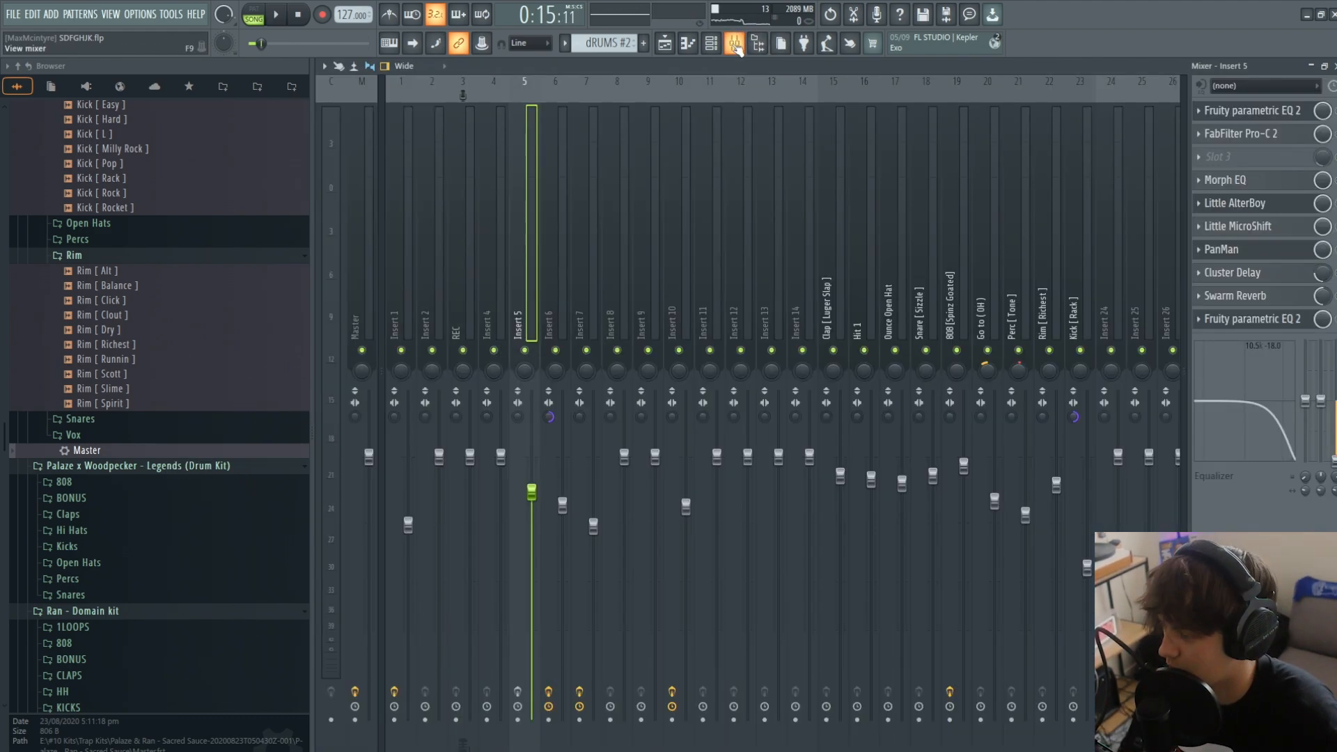
- Examine the Fruity parametric EQ 2, FabFilter Pro-C 2, Morph EQ and Little AlterBoy settings on mixer track Insert 5
{"action": "left_click", "coordinate": [735, 43]}
{"action": "right_click", "coordinate": [533, 291]}
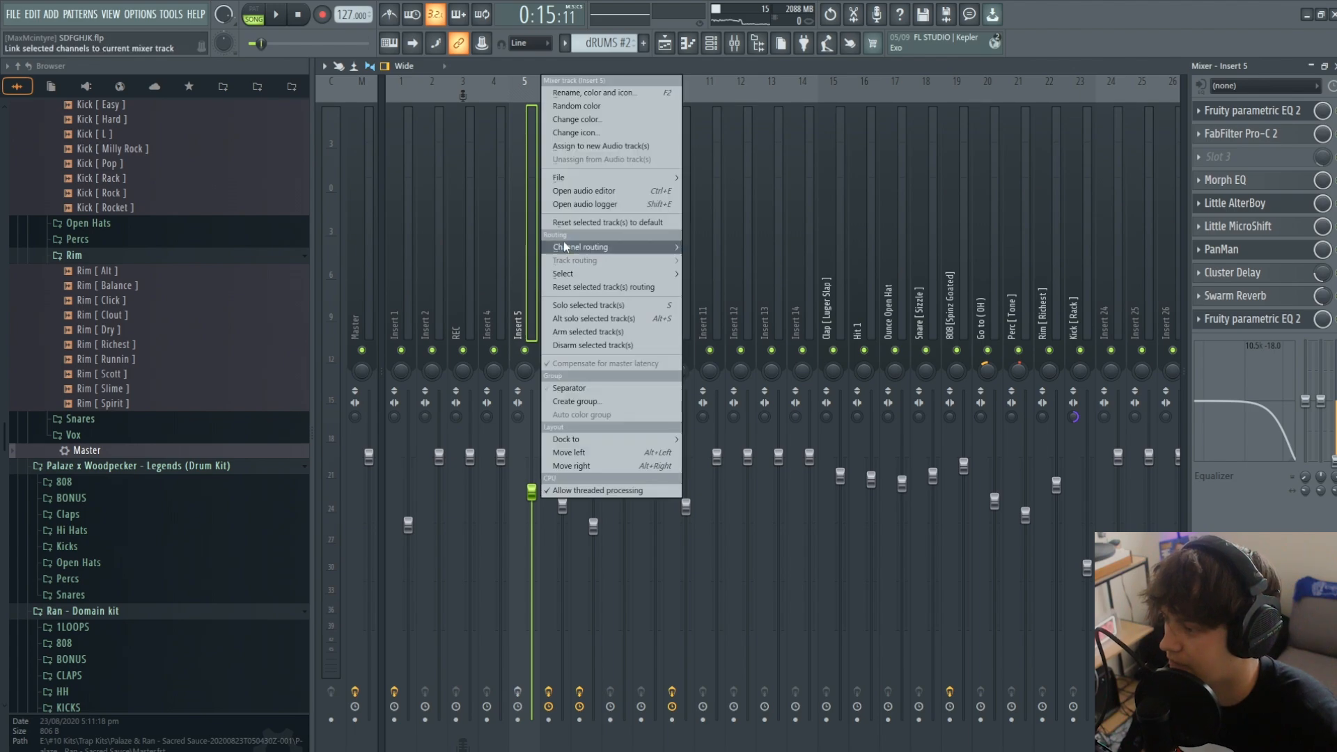
{"action": "mouse_move", "coordinate": [592, 178]}
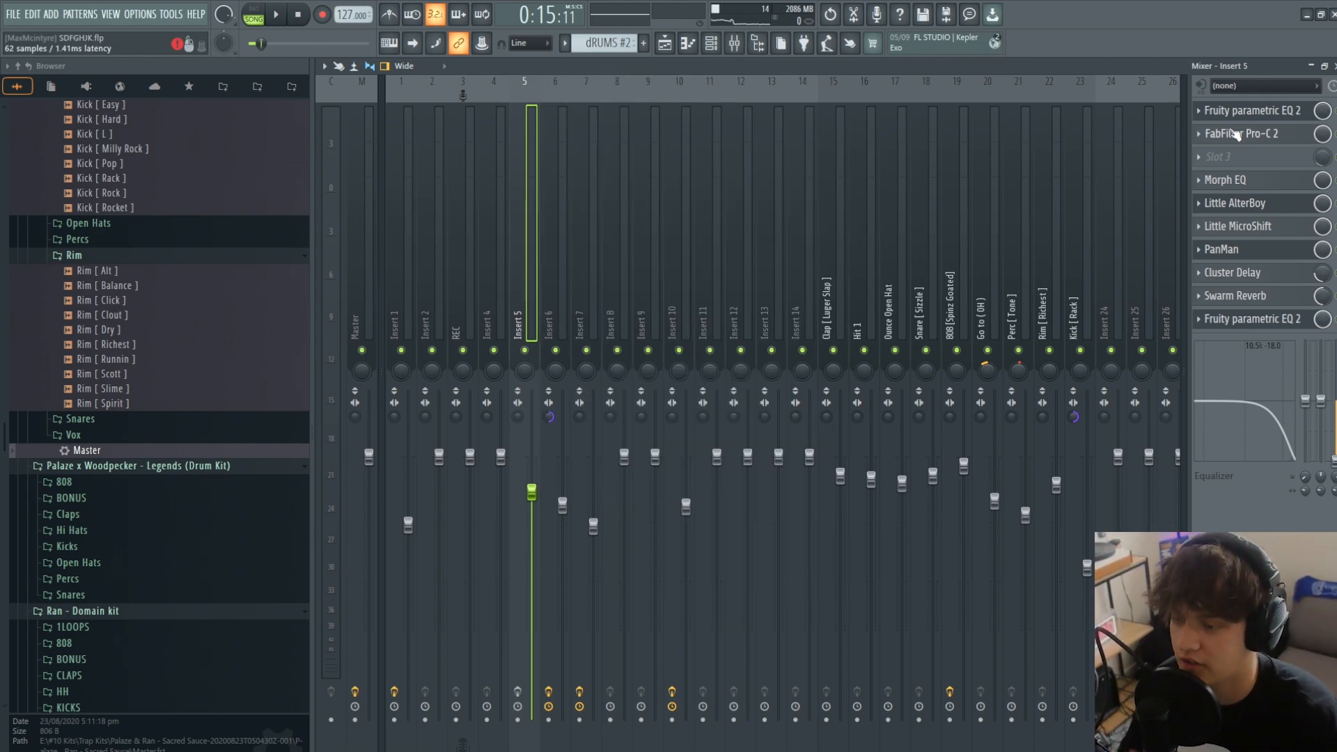
{"action": "left_click", "coordinate": [1242, 113]}
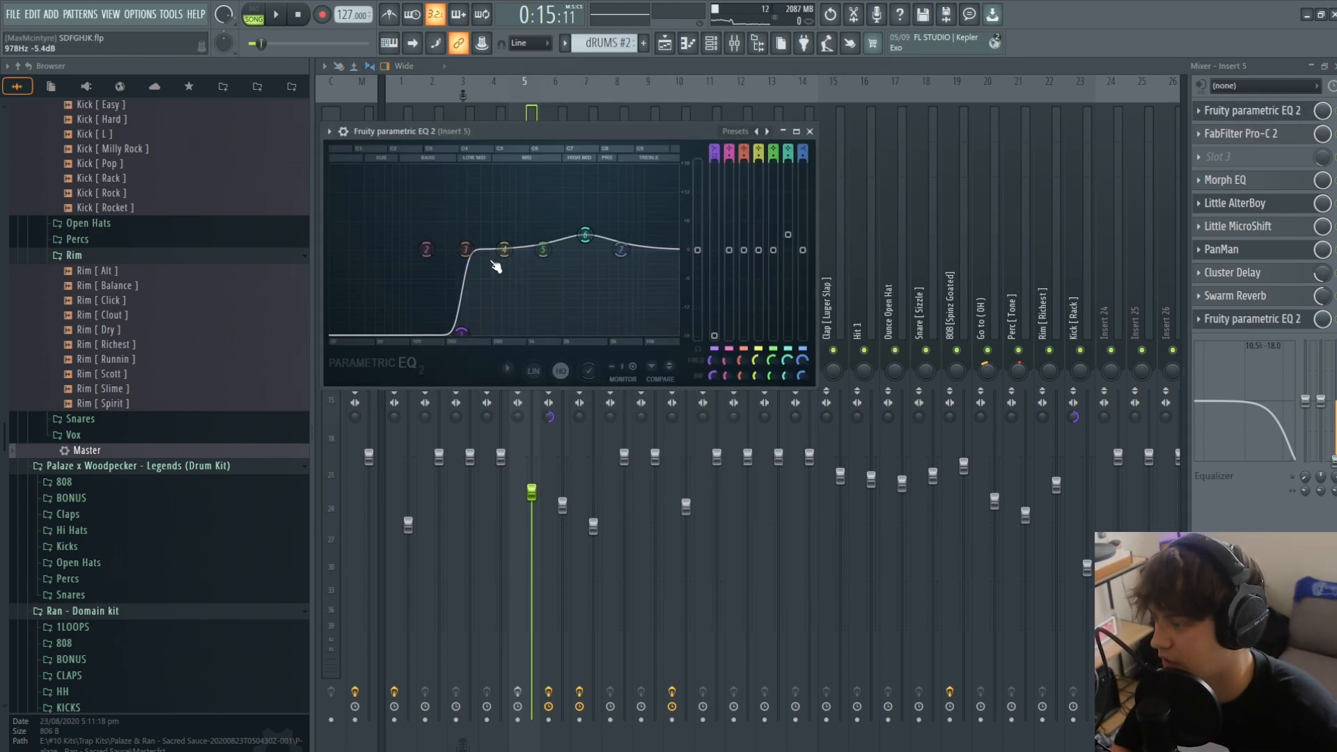
{"action": "left_click", "coordinate": [1241, 137]}
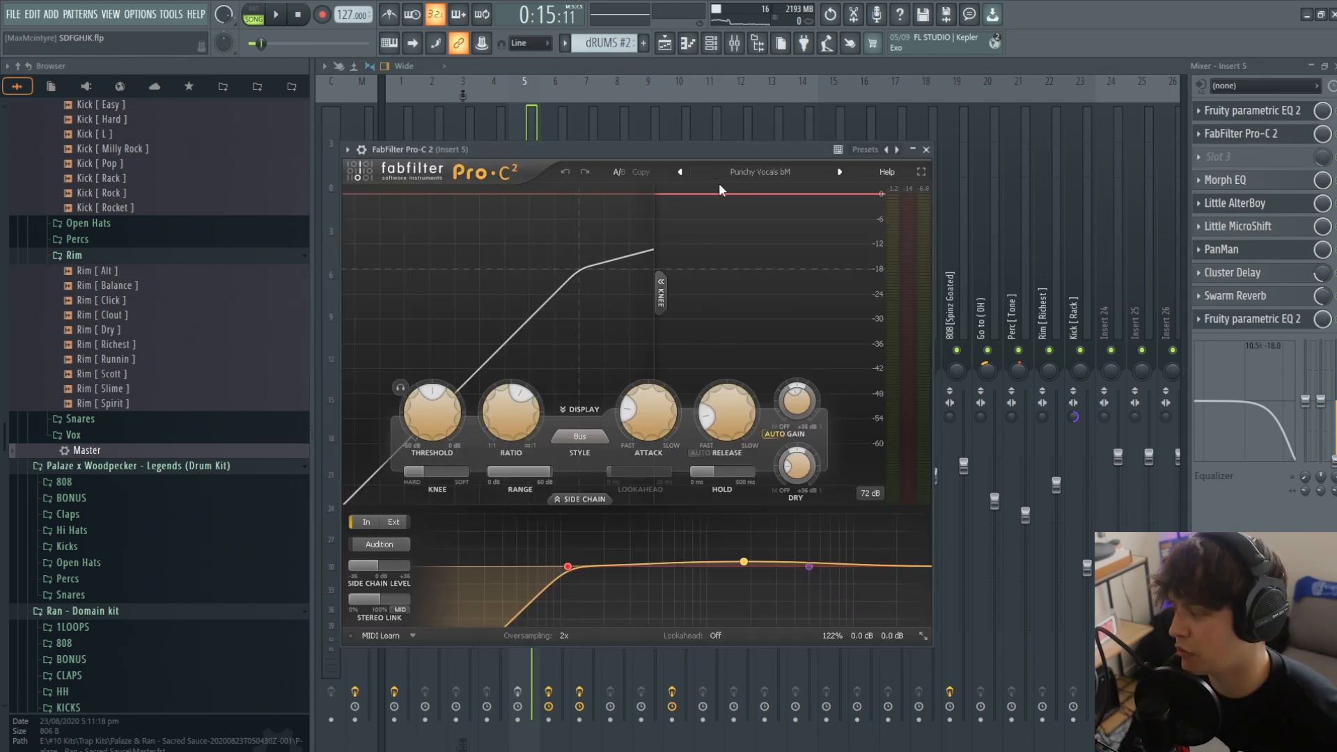
{"action": "left_click", "coordinate": [1231, 180]}
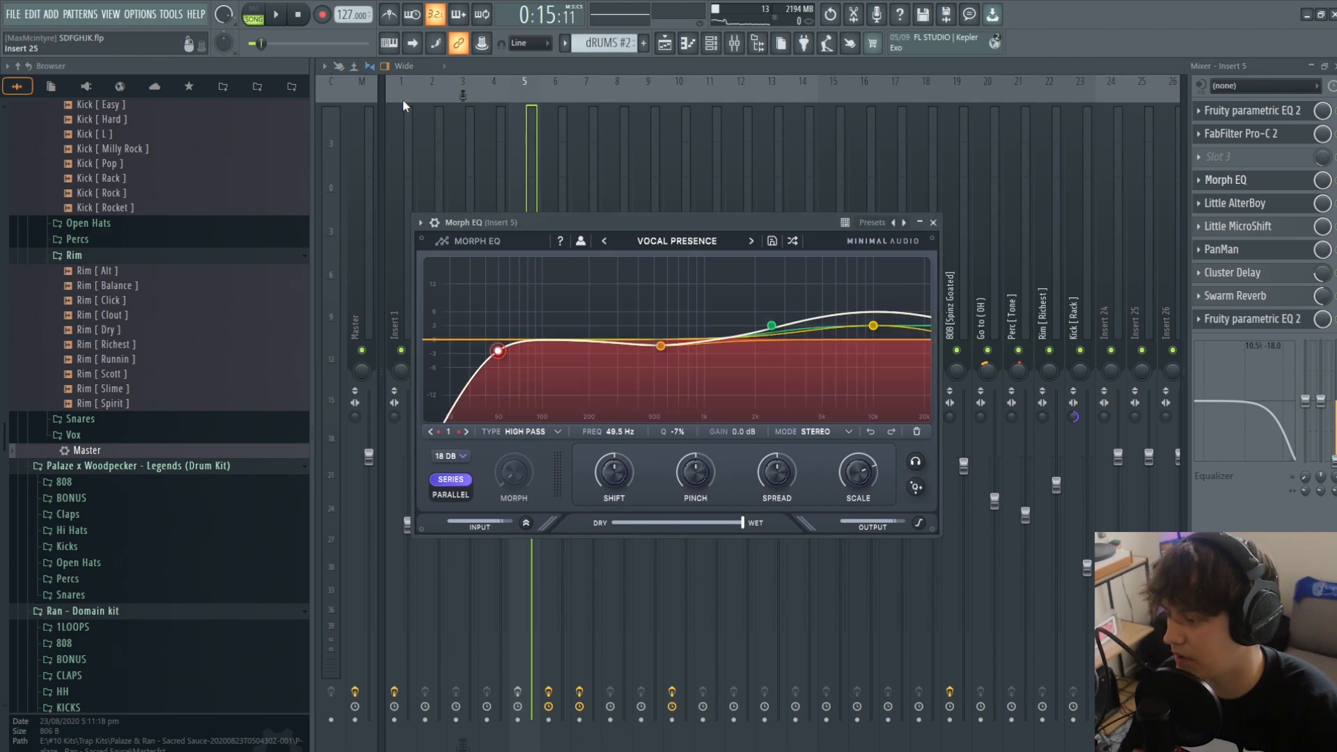
{"action": "left_click", "coordinate": [1258, 206]}
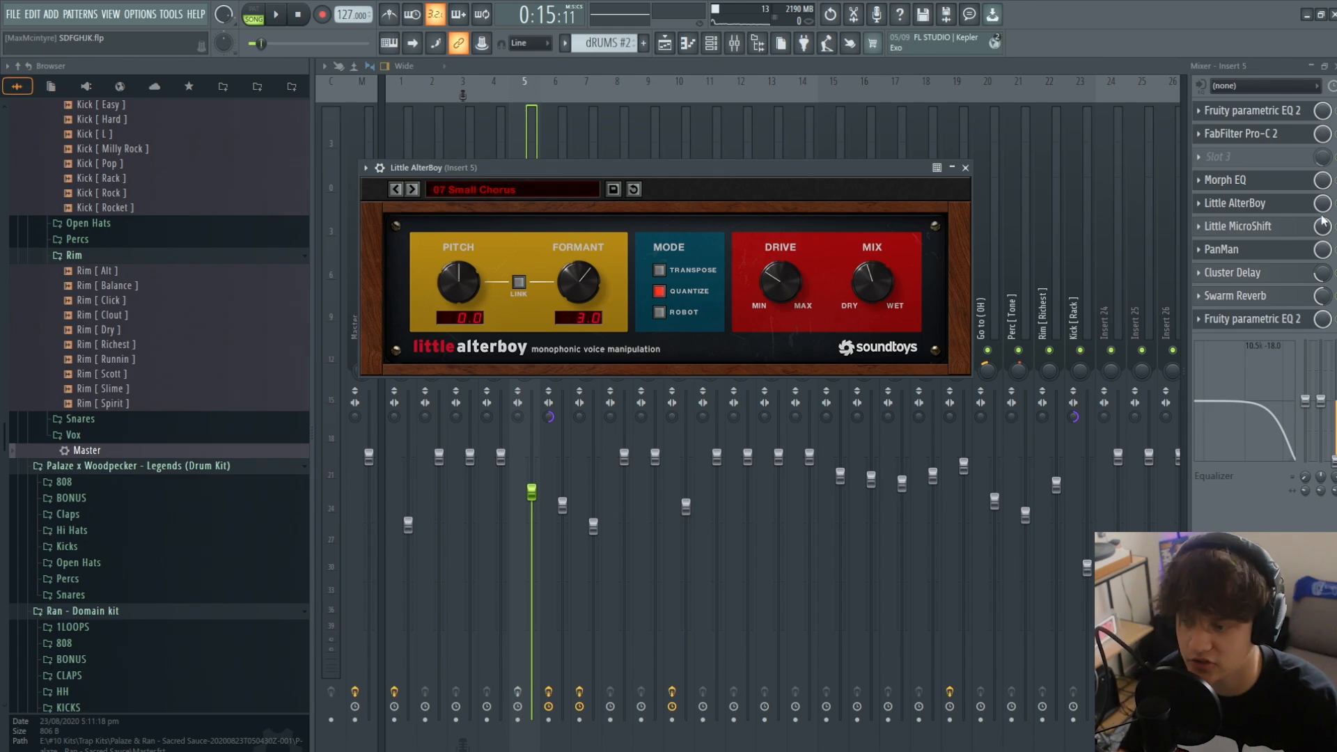
- Examine Insert 5's Little MicroShift, PanMan, Cluster Delay, Swarm Reverb and final Fruity parametric EQ 2 settings
{"action": "left_click", "coordinate": [1272, 233]}
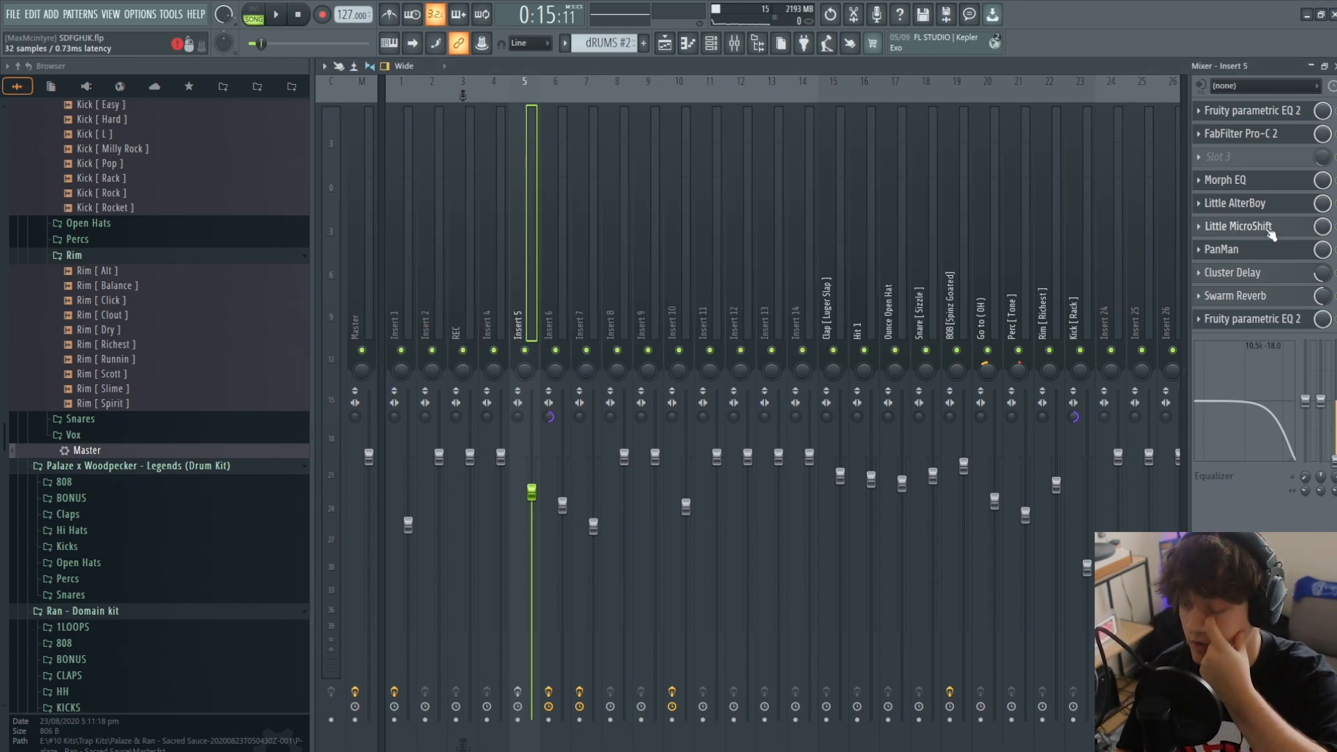
{"action": "left_click", "coordinate": [1271, 233]}
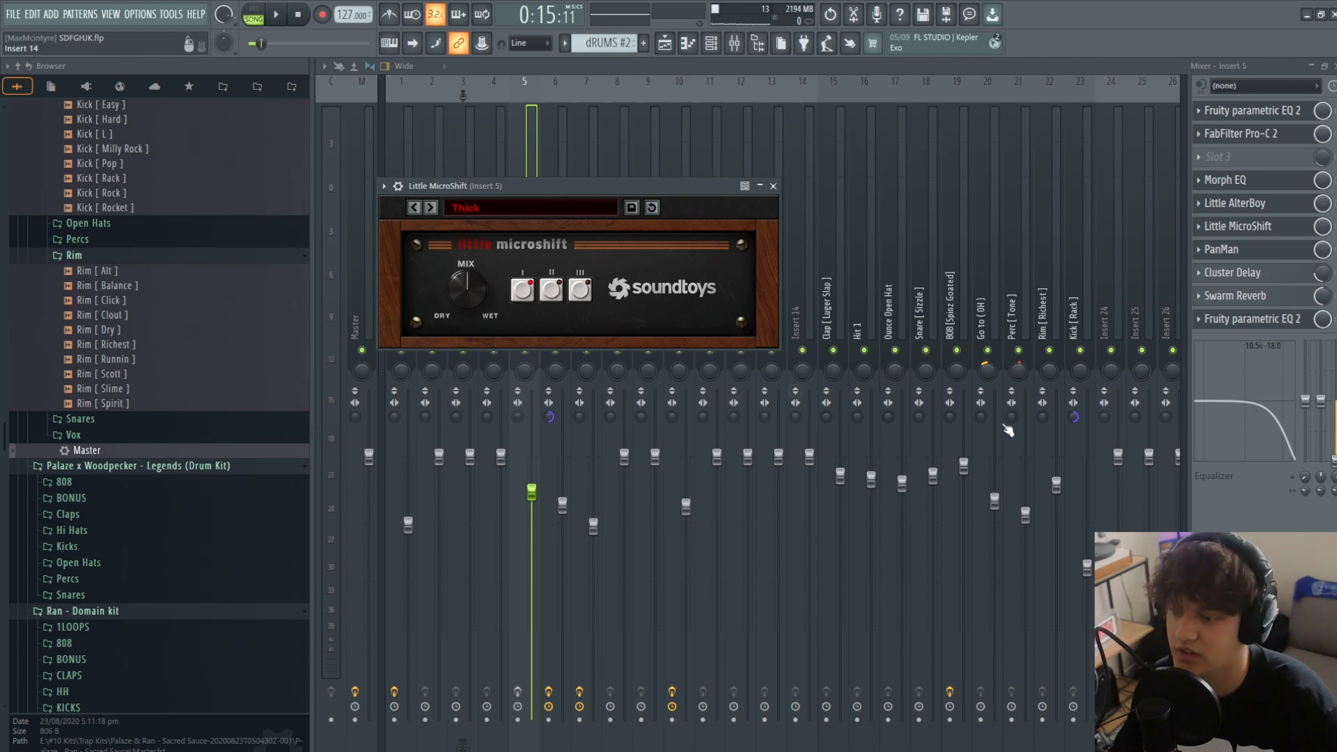
{"action": "left_click", "coordinate": [1284, 254]}
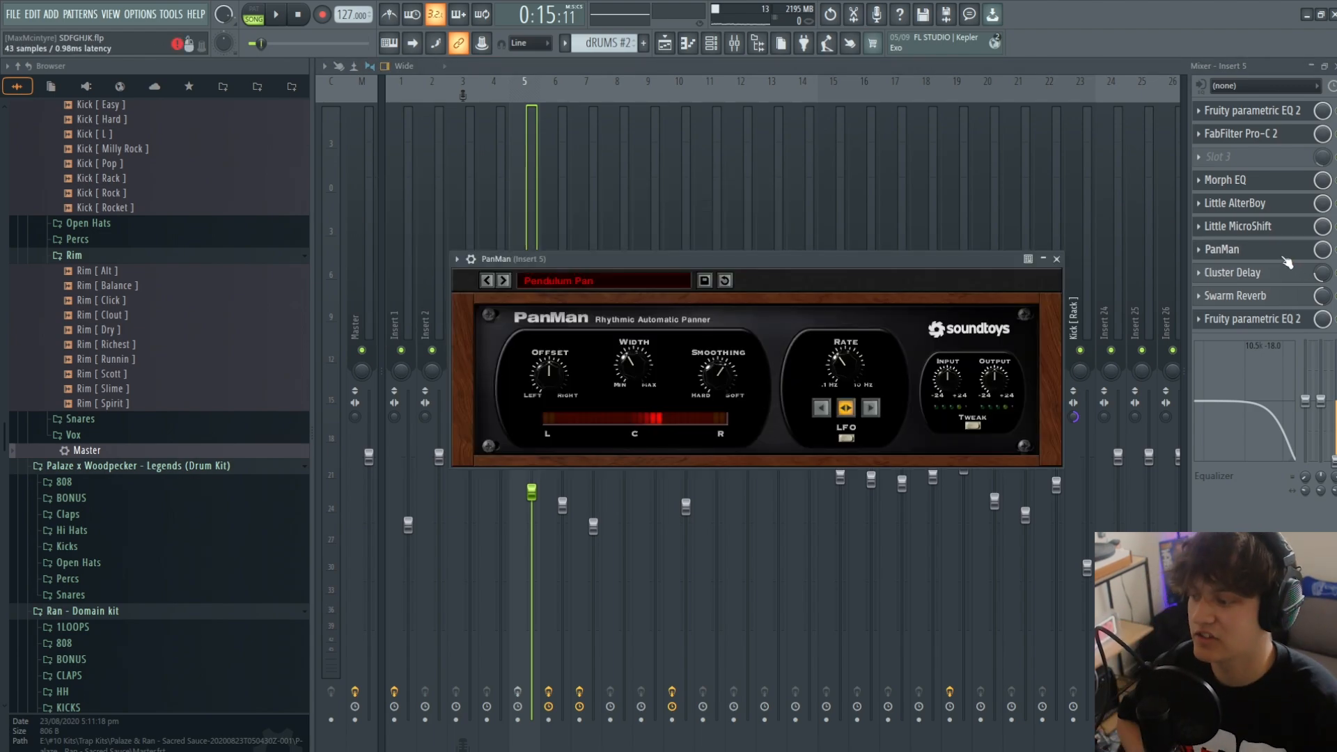
{"action": "left_click", "coordinate": [1253, 273]}
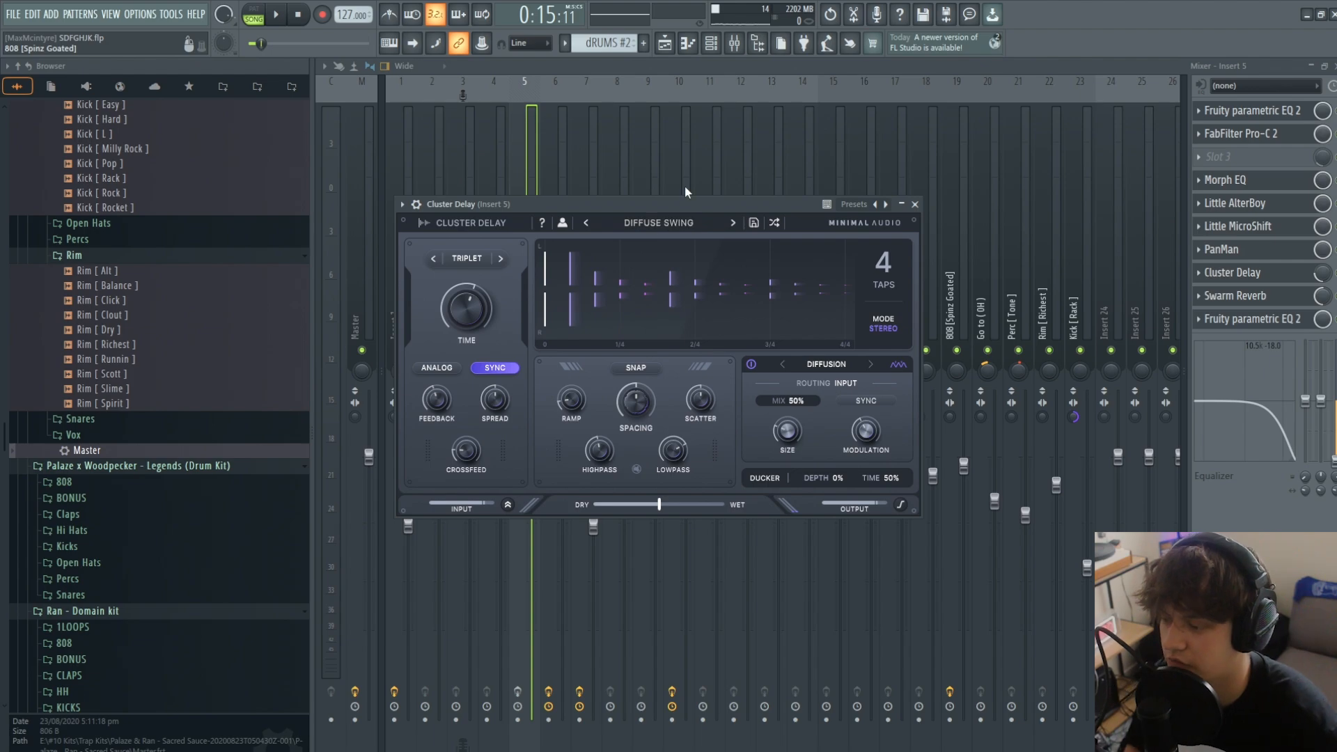
{"action": "left_click", "coordinate": [1264, 295]}
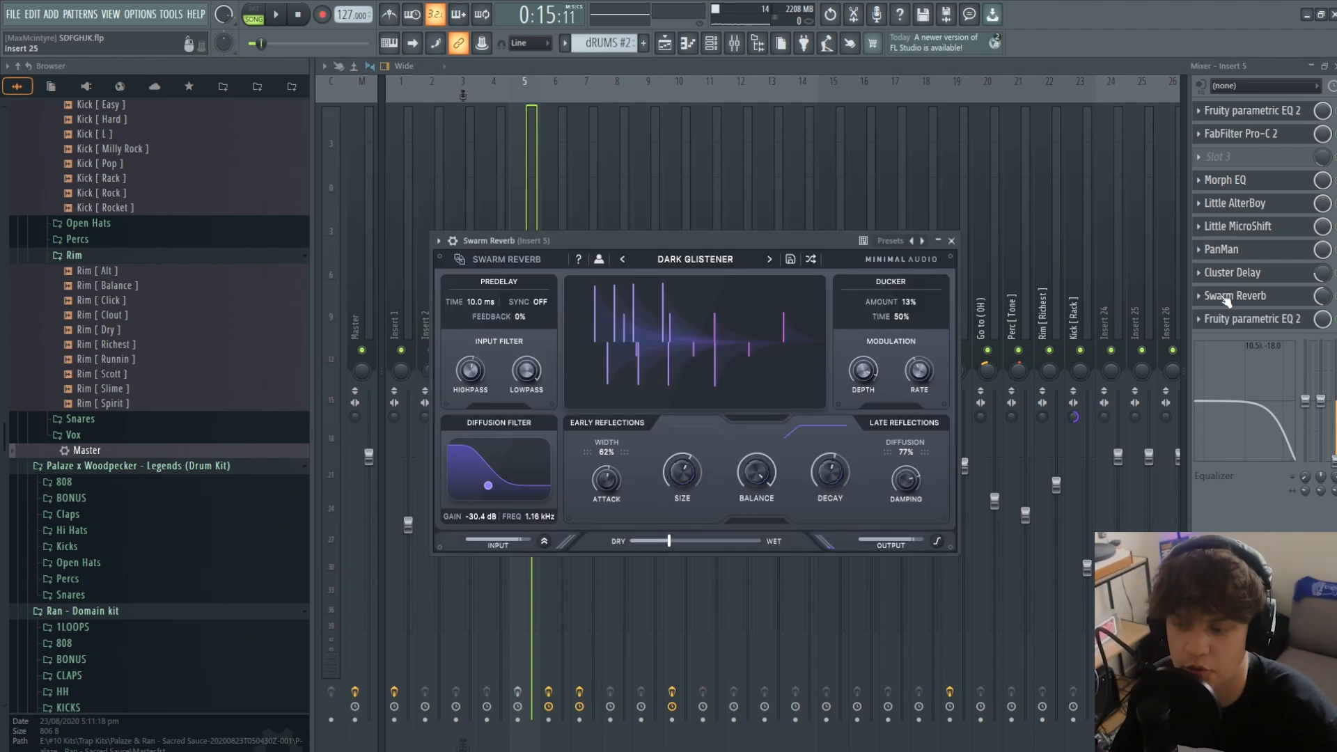
{"action": "left_click", "coordinate": [1274, 320]}
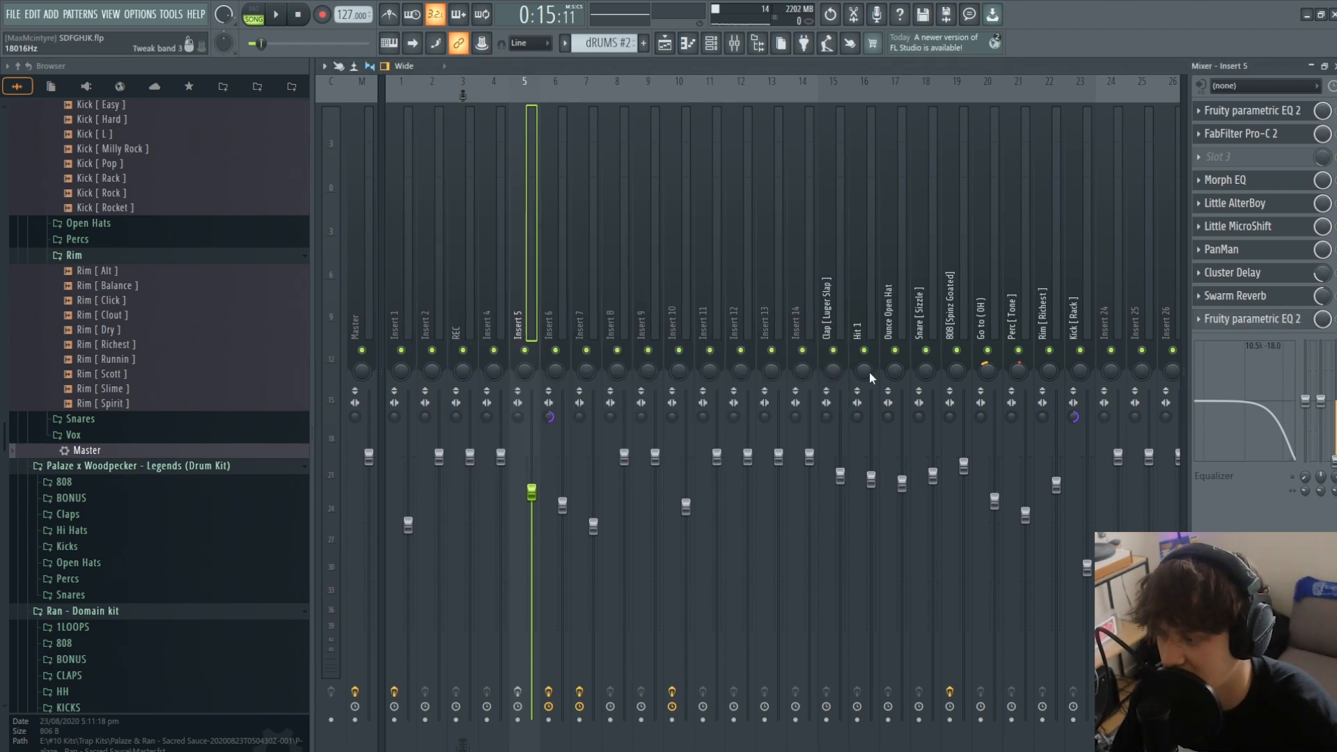
- Enable the effects chain on Insert 5 and play the processed vocal with the beat from bar 9
{"action": "left_click", "coordinate": [517, 706]}
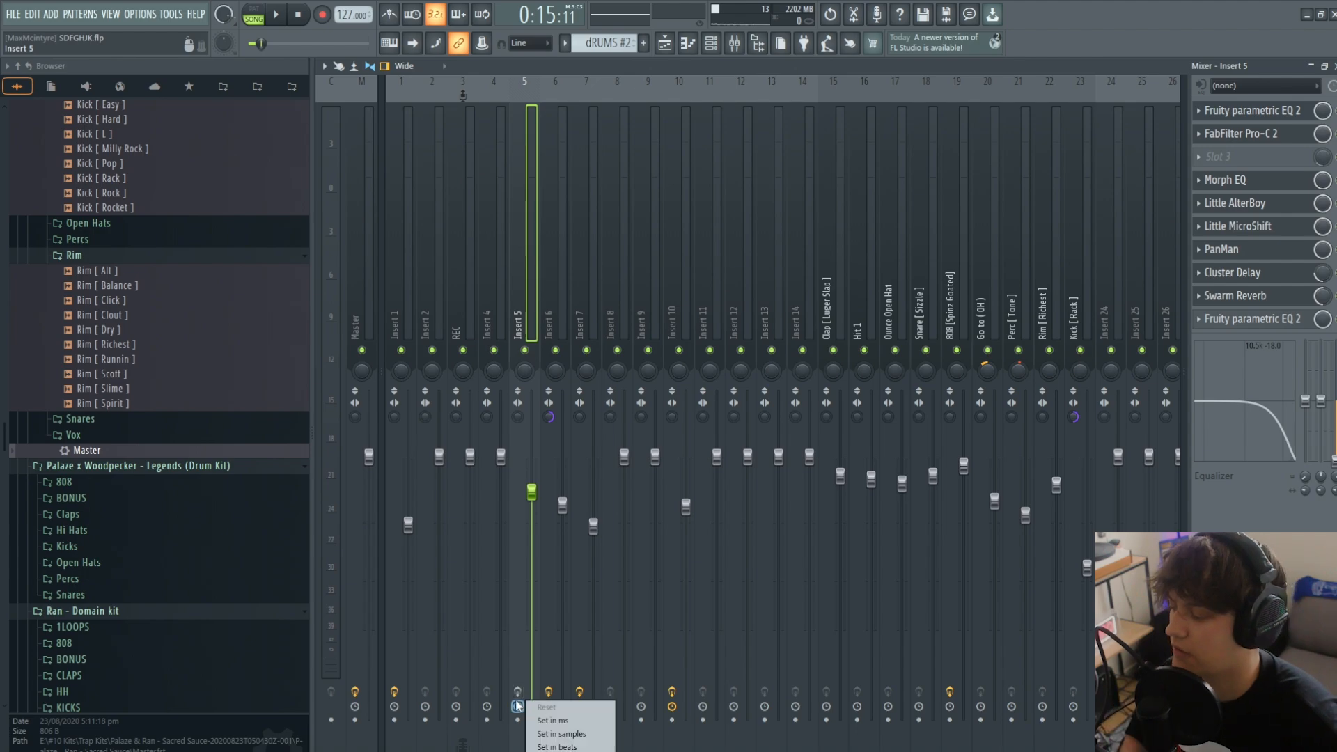
{"action": "left_click", "coordinate": [518, 692]}
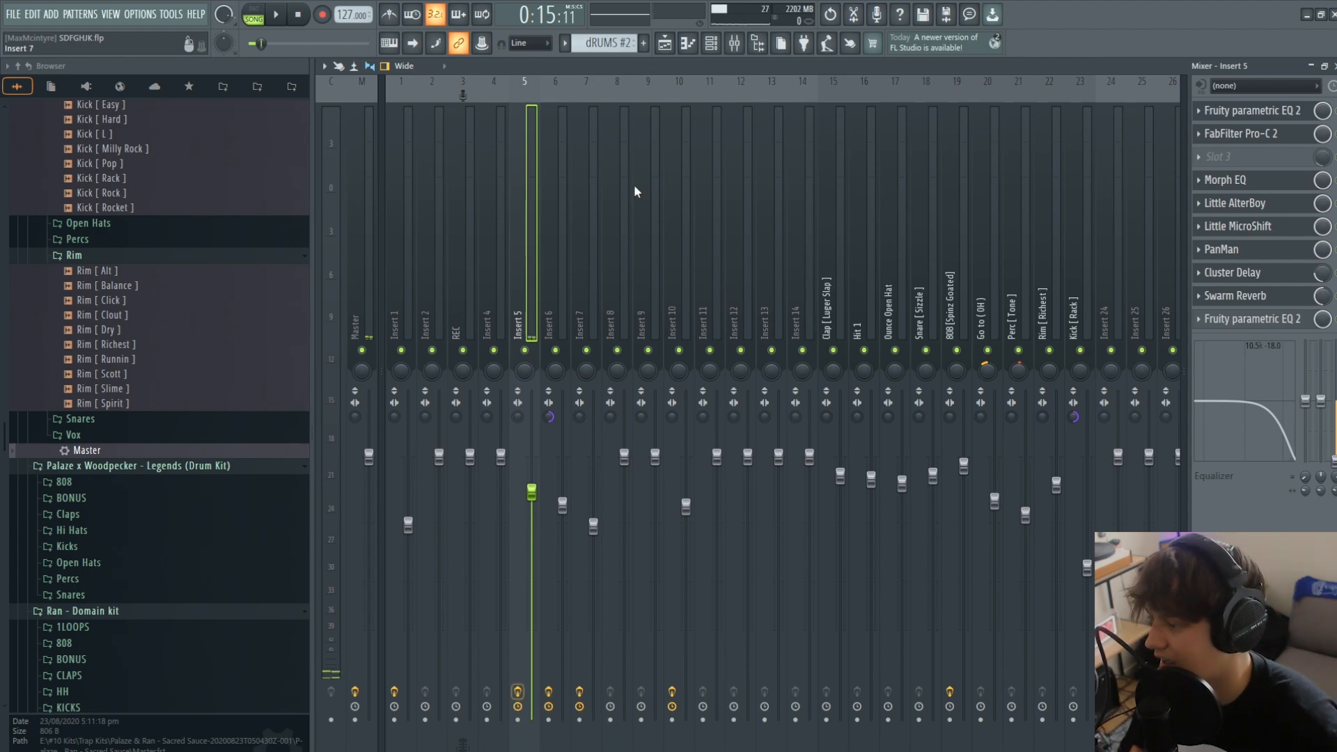
{"action": "left_click", "coordinate": [757, 43]}
{"action": "key", "text": "space"}
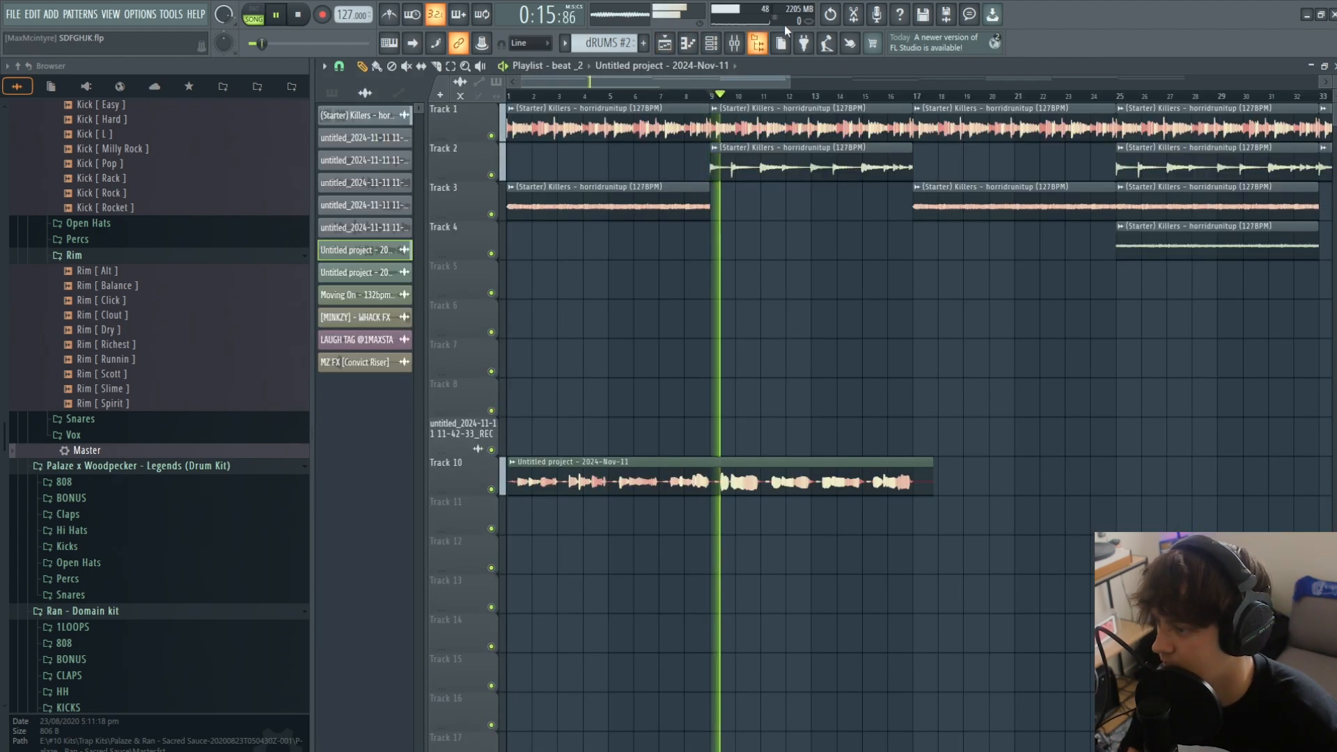
{"action": "left_click", "coordinate": [757, 42]}
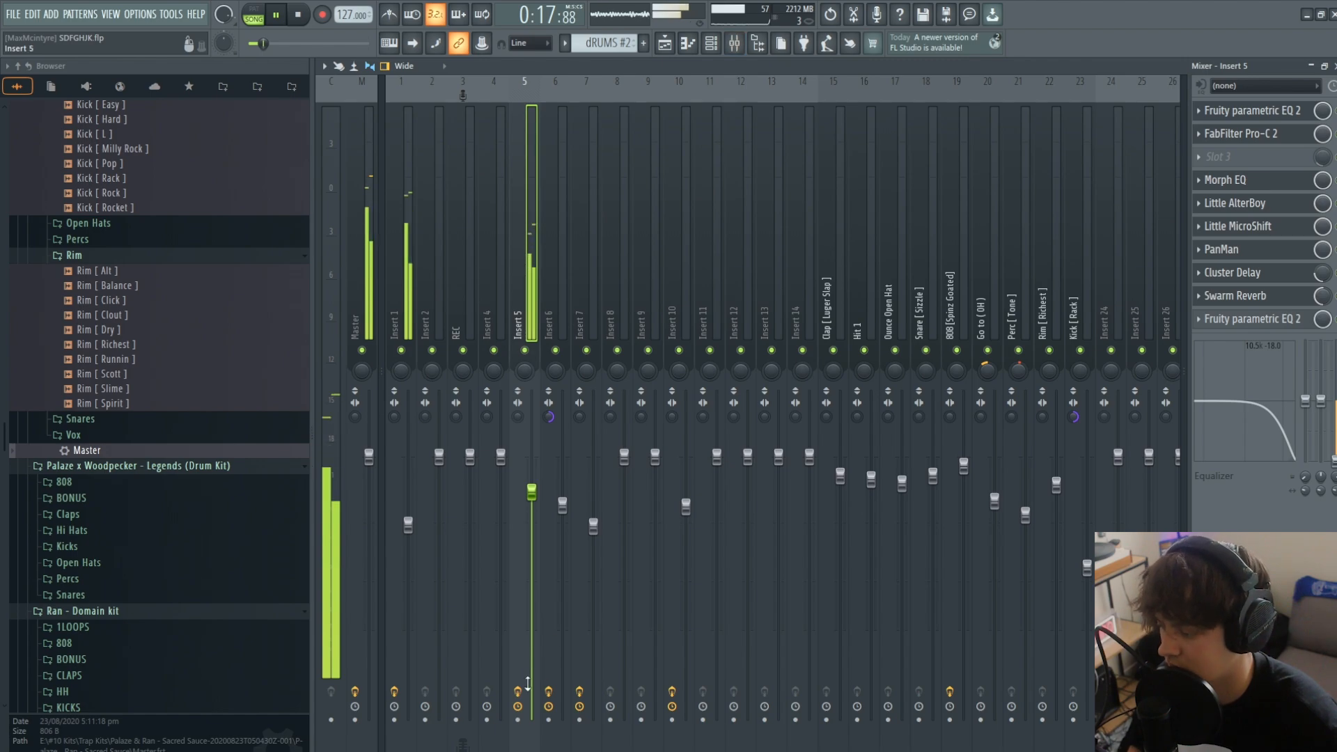
{"action": "key", "text": "space"}
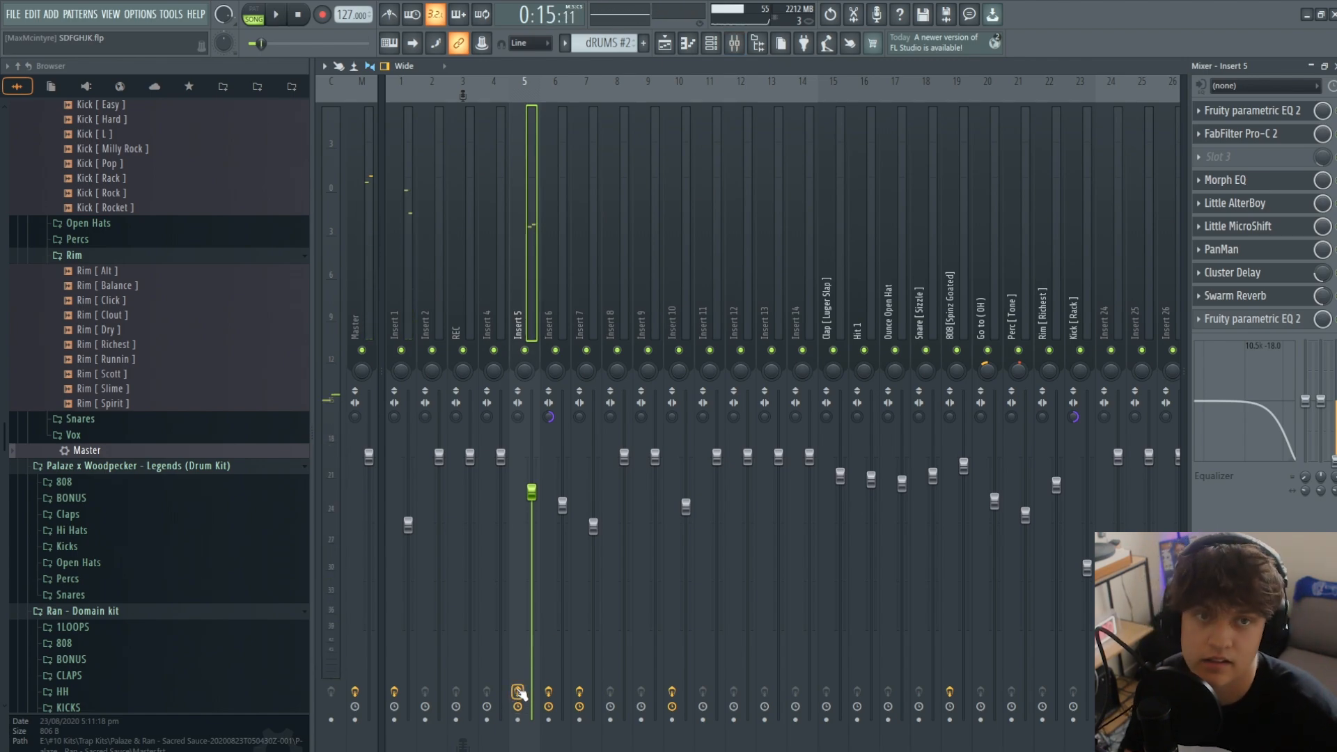
- Play the beat with the processed vocal from bar 9 while viewing the playlist arrangement
{"action": "key", "text": "space"}
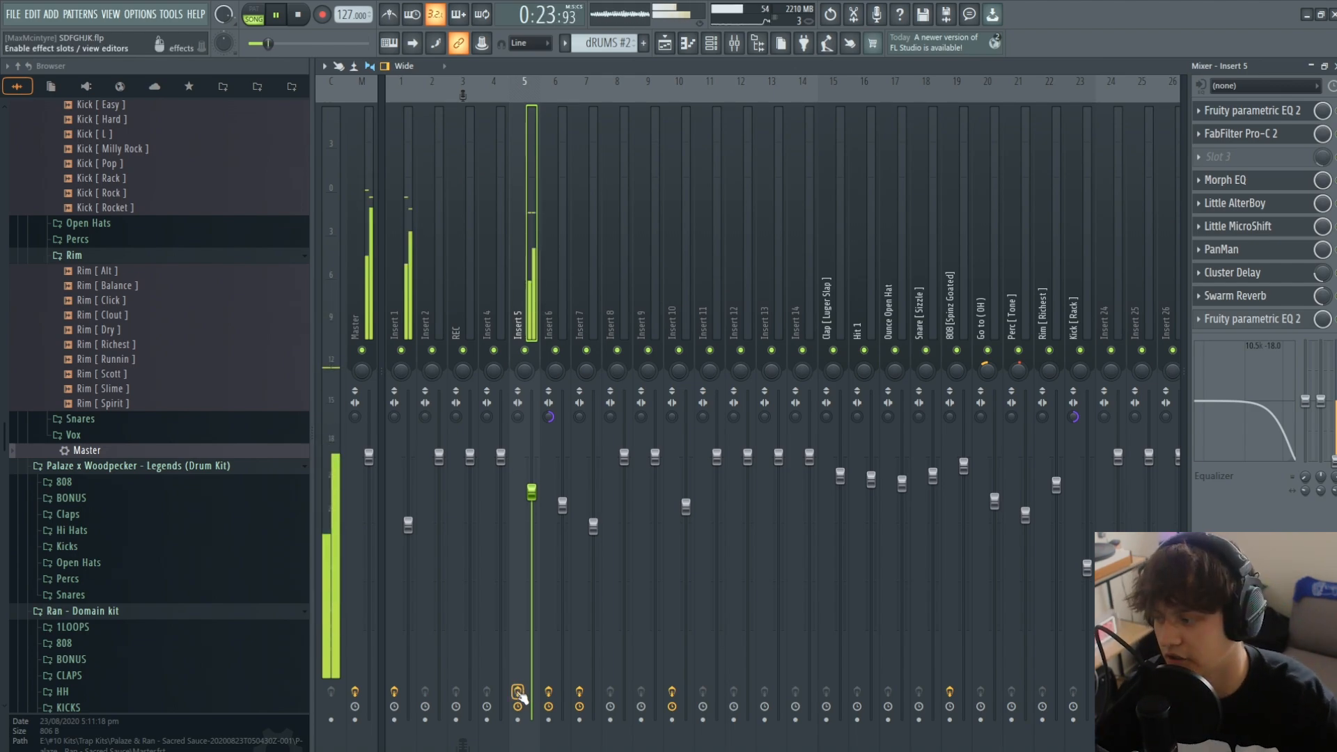
{"action": "left_click", "coordinate": [672, 44]}
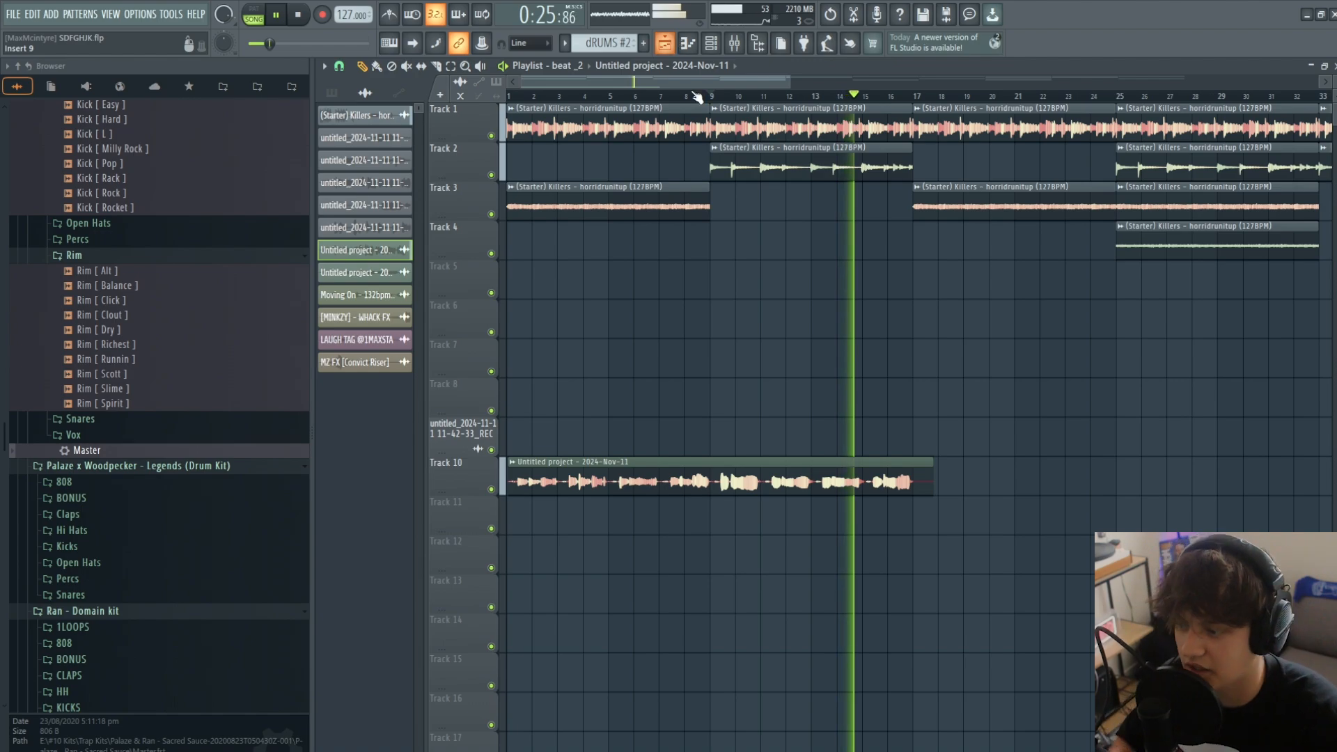
{"action": "key", "text": "space"}
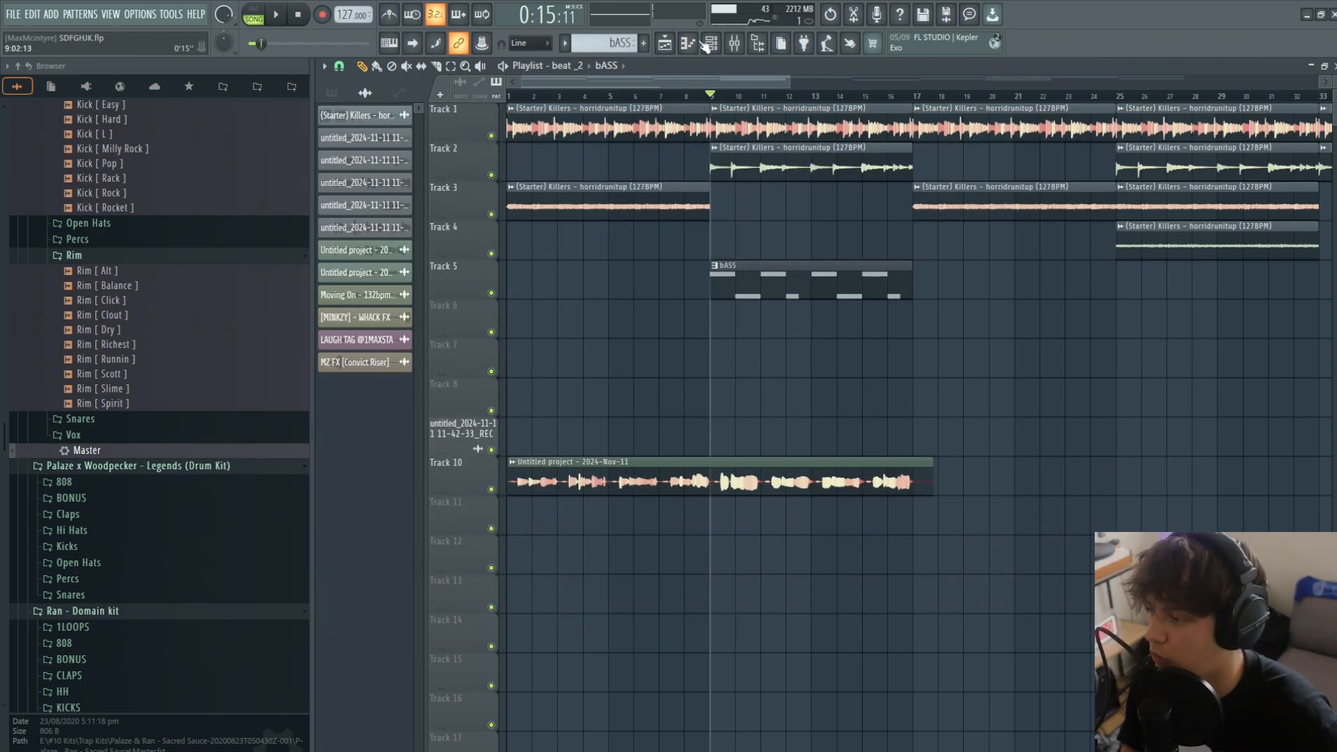
- Examine the KEYMAJOR - ALCHEMIST (BASS) sampler channel and the Fruity parametric EQ 2 and Reel ADT settings on Insert 10
{"action": "left_click", "coordinate": [709, 44]}
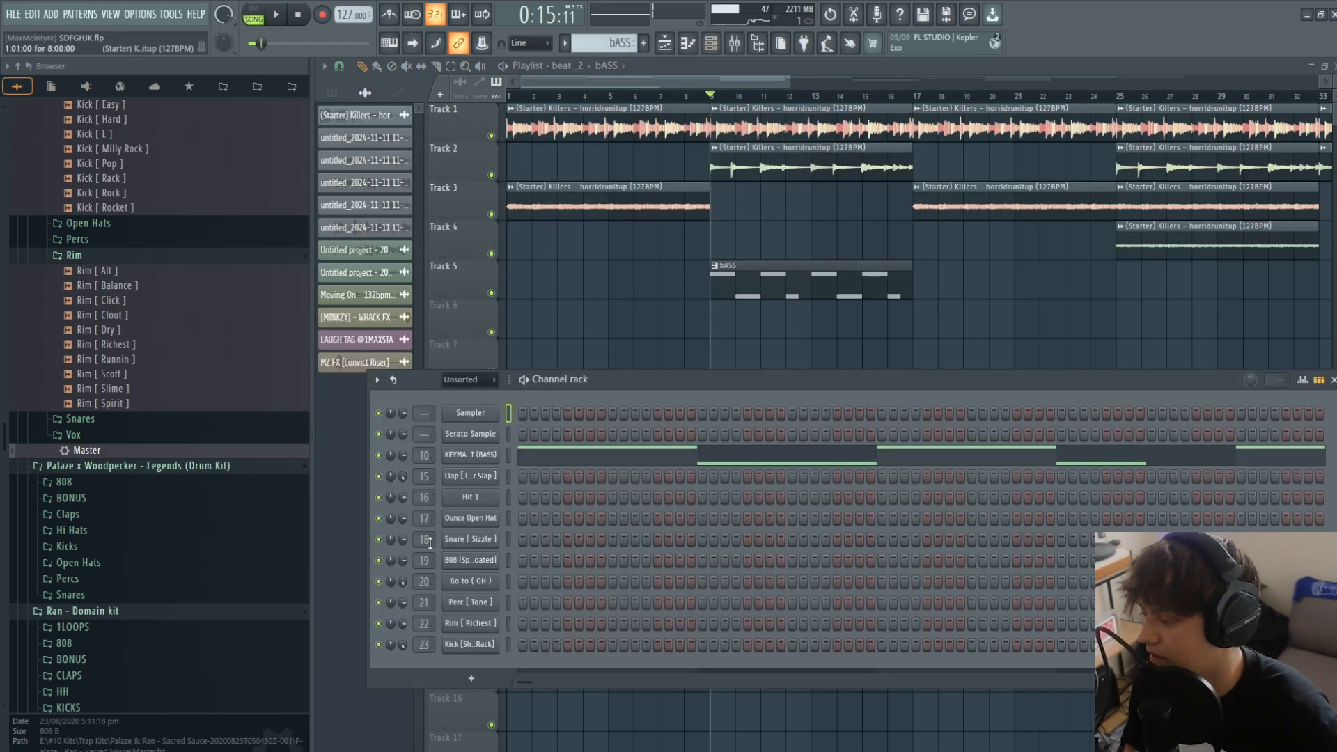
{"action": "left_click", "coordinate": [466, 455]}
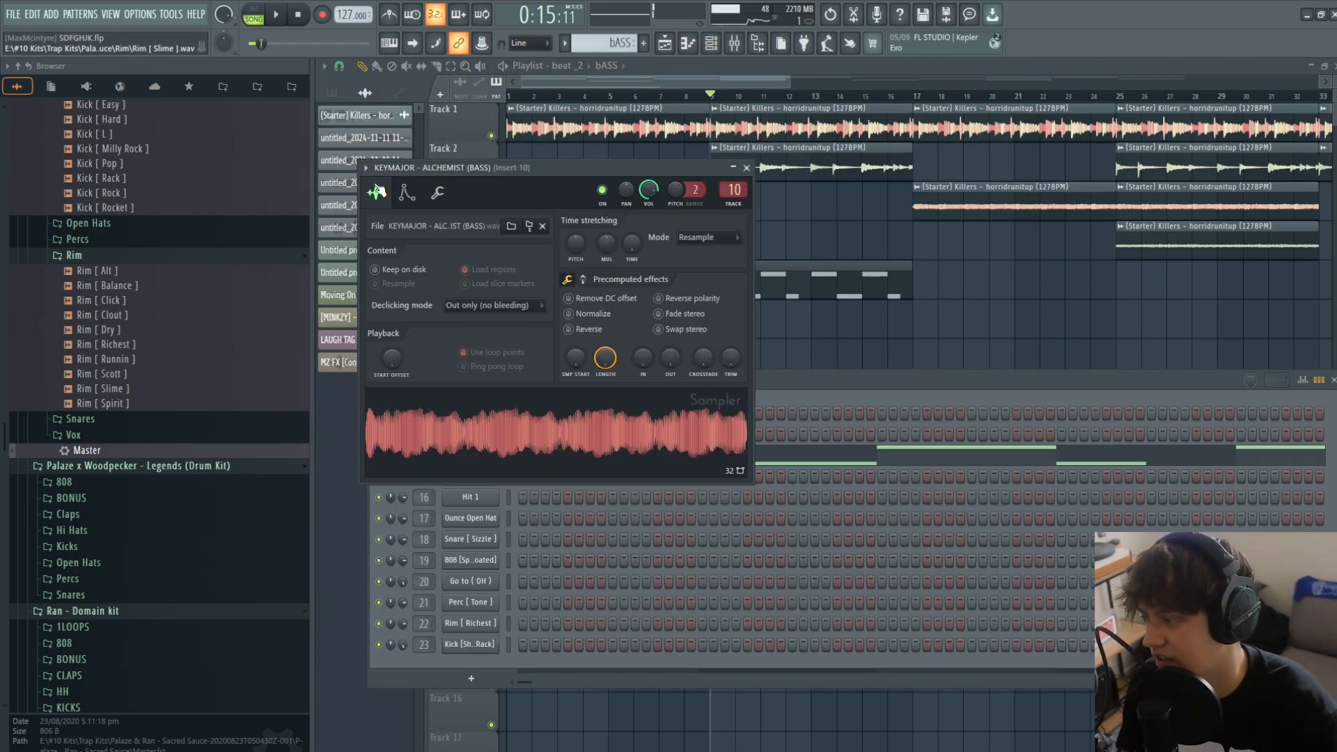
{"action": "right_click", "coordinate": [1199, 317]}
{"action": "left_click", "coordinate": [736, 45]}
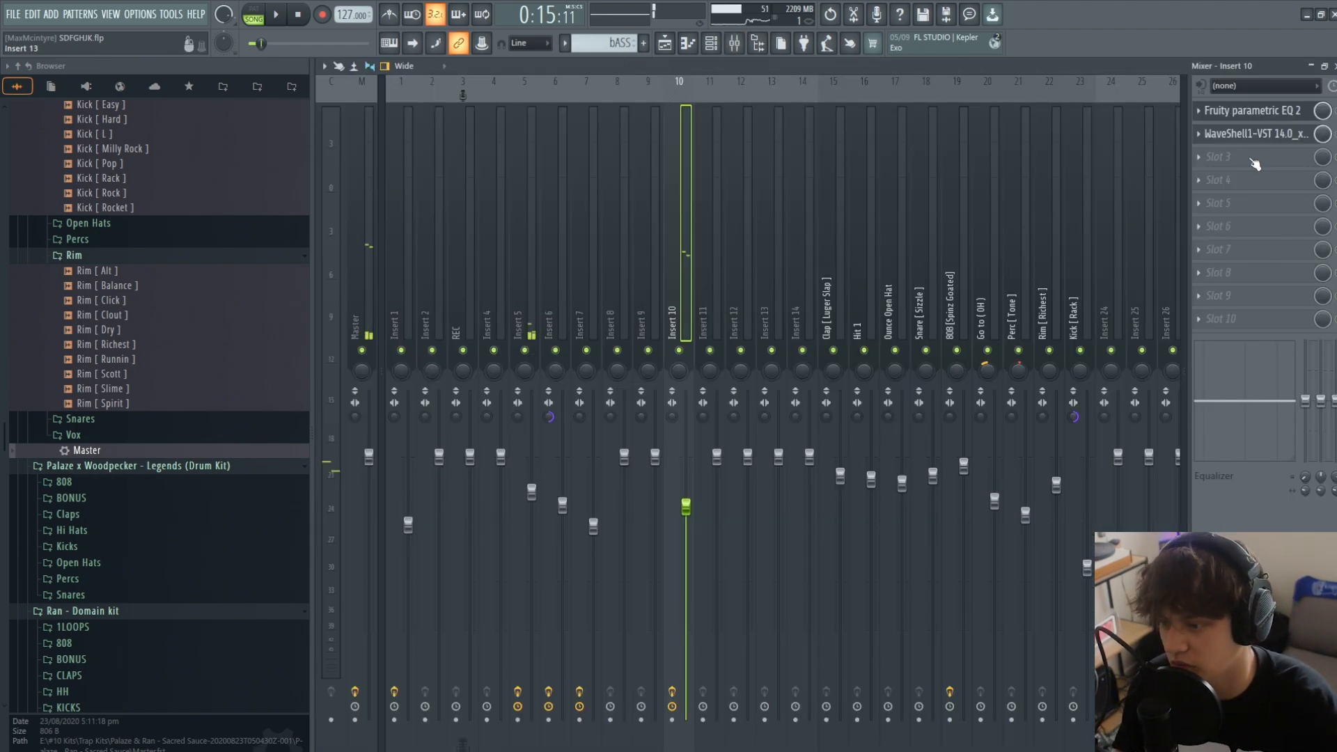
{"action": "left_click", "coordinate": [1269, 111]}
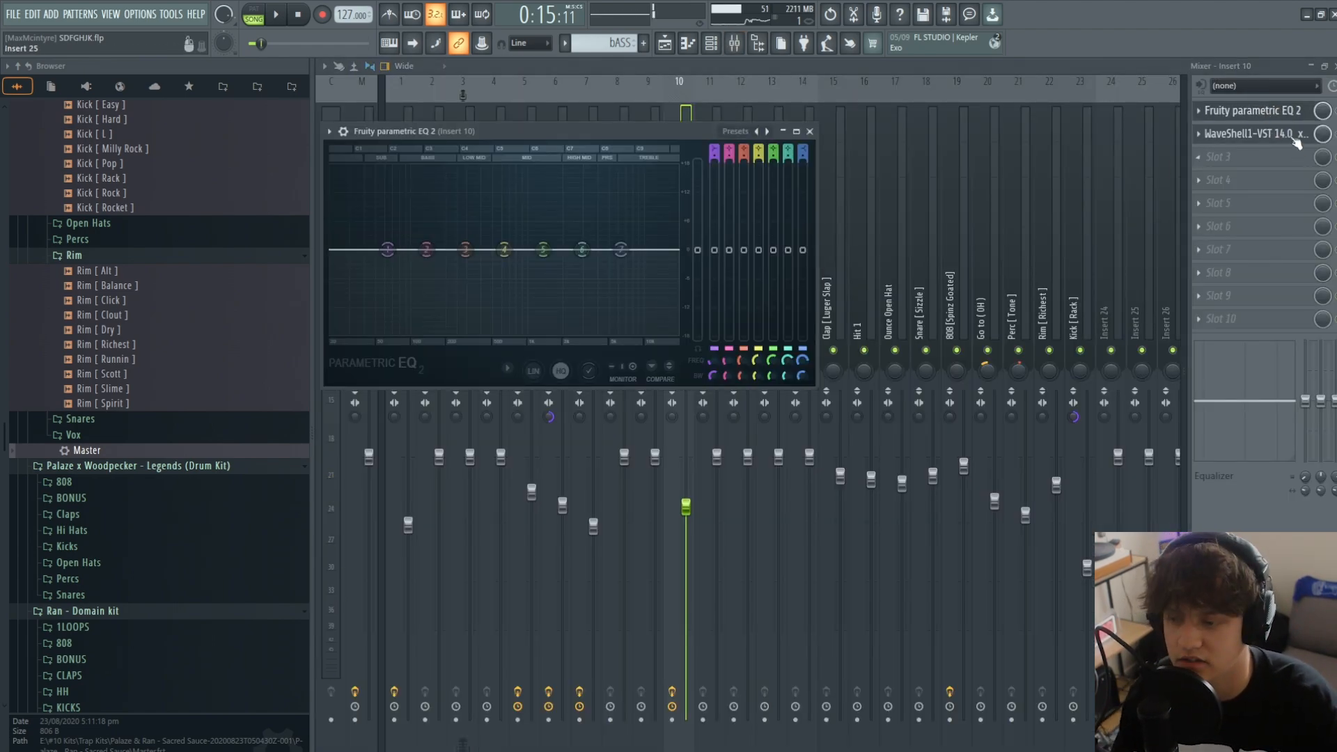
{"action": "left_click", "coordinate": [1282, 131]}
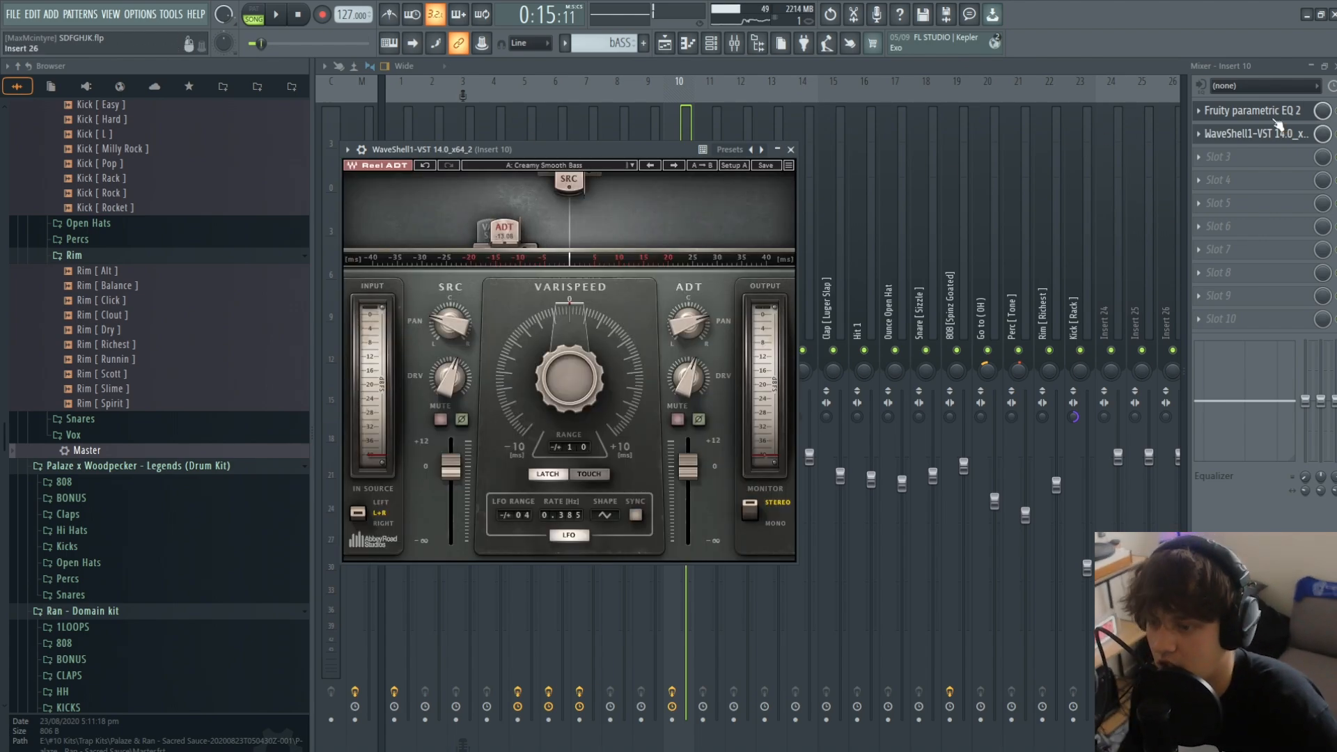
{"action": "left_click", "coordinate": [1279, 129]}
- Play the beat with the bass pattern, remove the stray bass clip from Track 6 and open the bass notes in the piano roll
{"action": "key", "text": "space"}
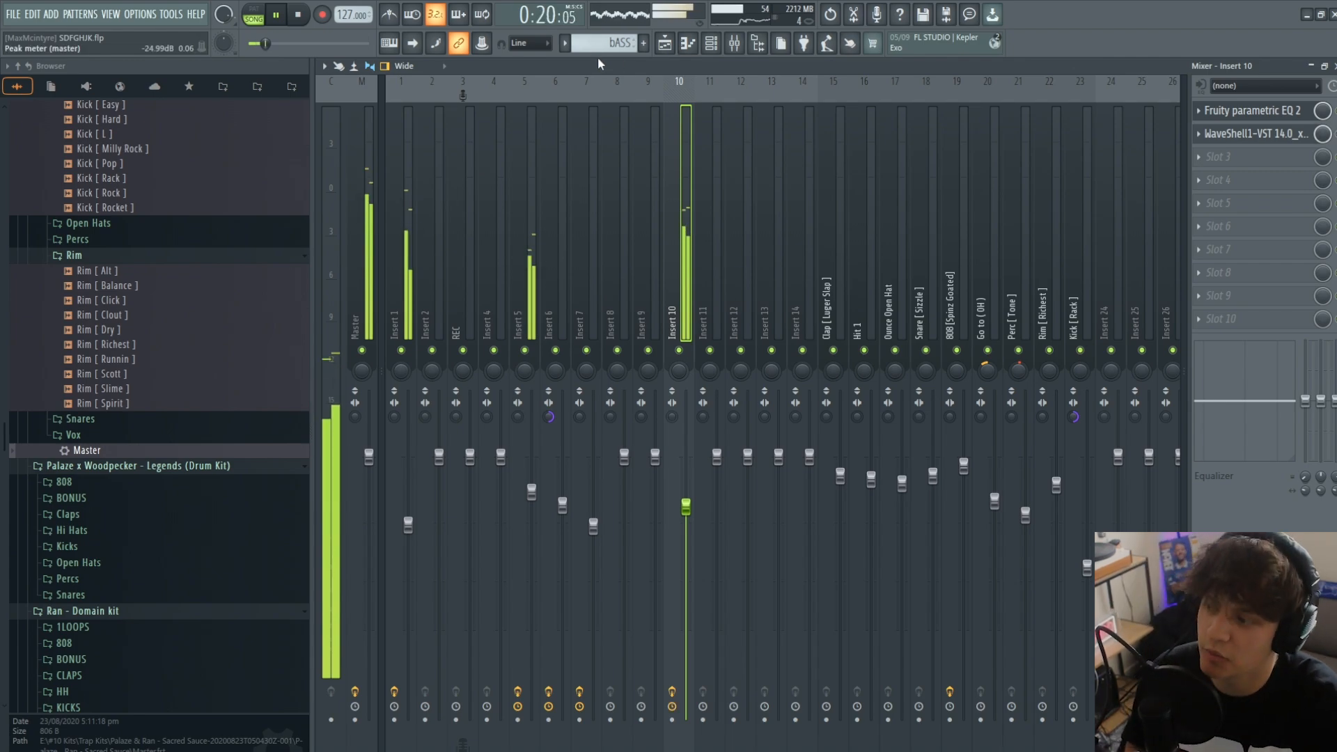
{"action": "key", "text": "F5"}
{"action": "left_click", "coordinate": [809, 305]}
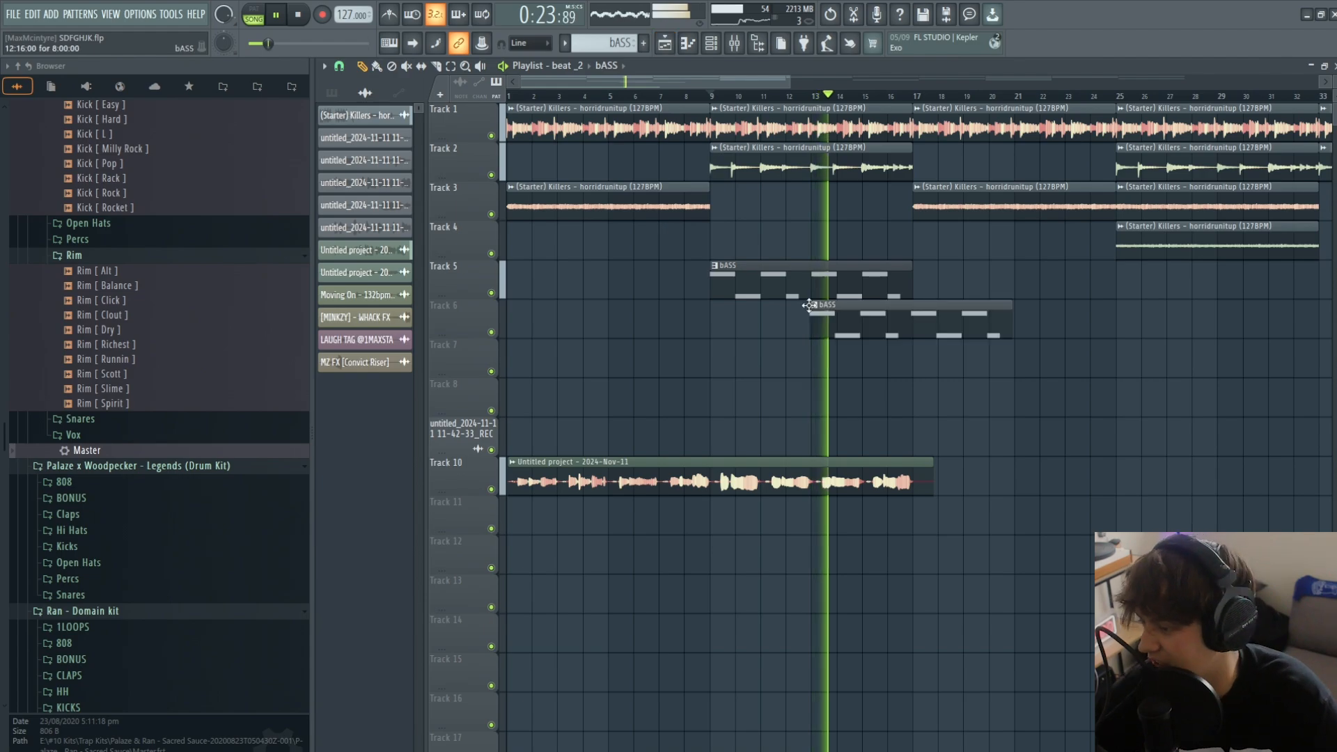
{"action": "right_click", "coordinate": [811, 310]}
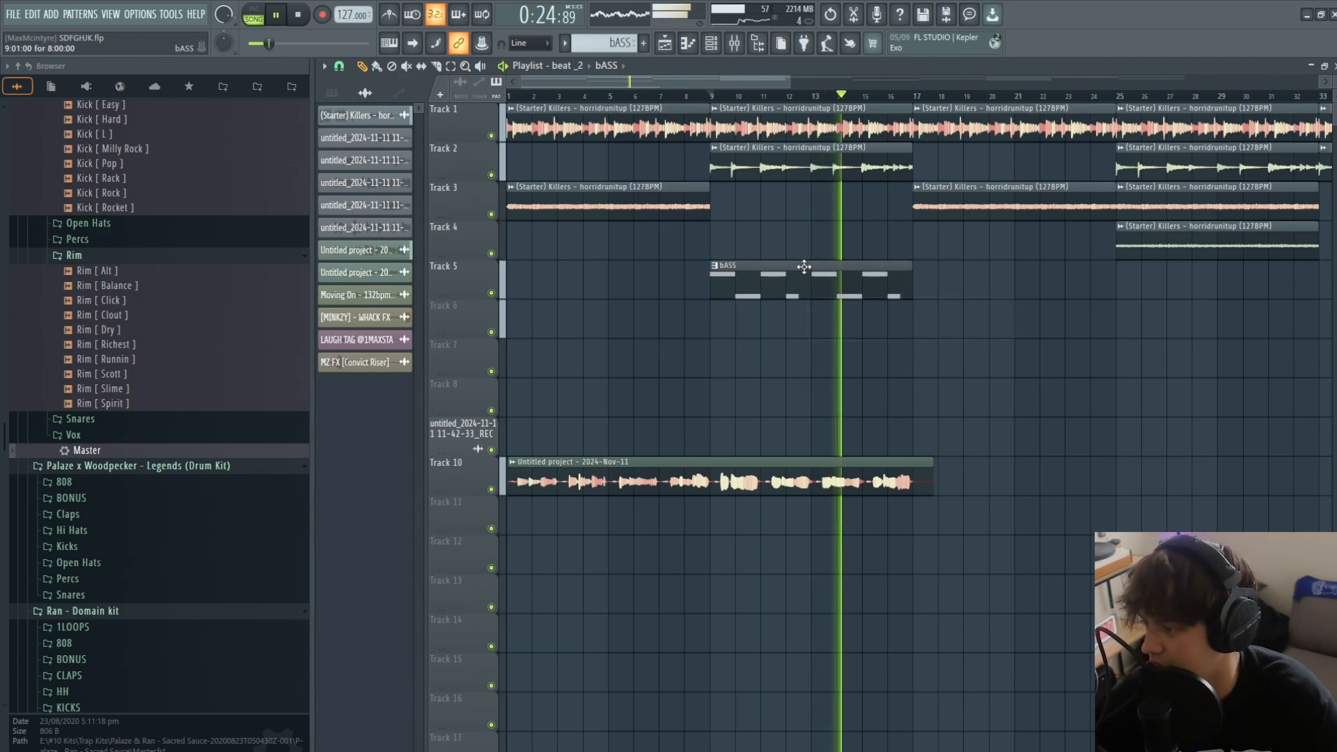
{"action": "left_click", "coordinate": [687, 43]}
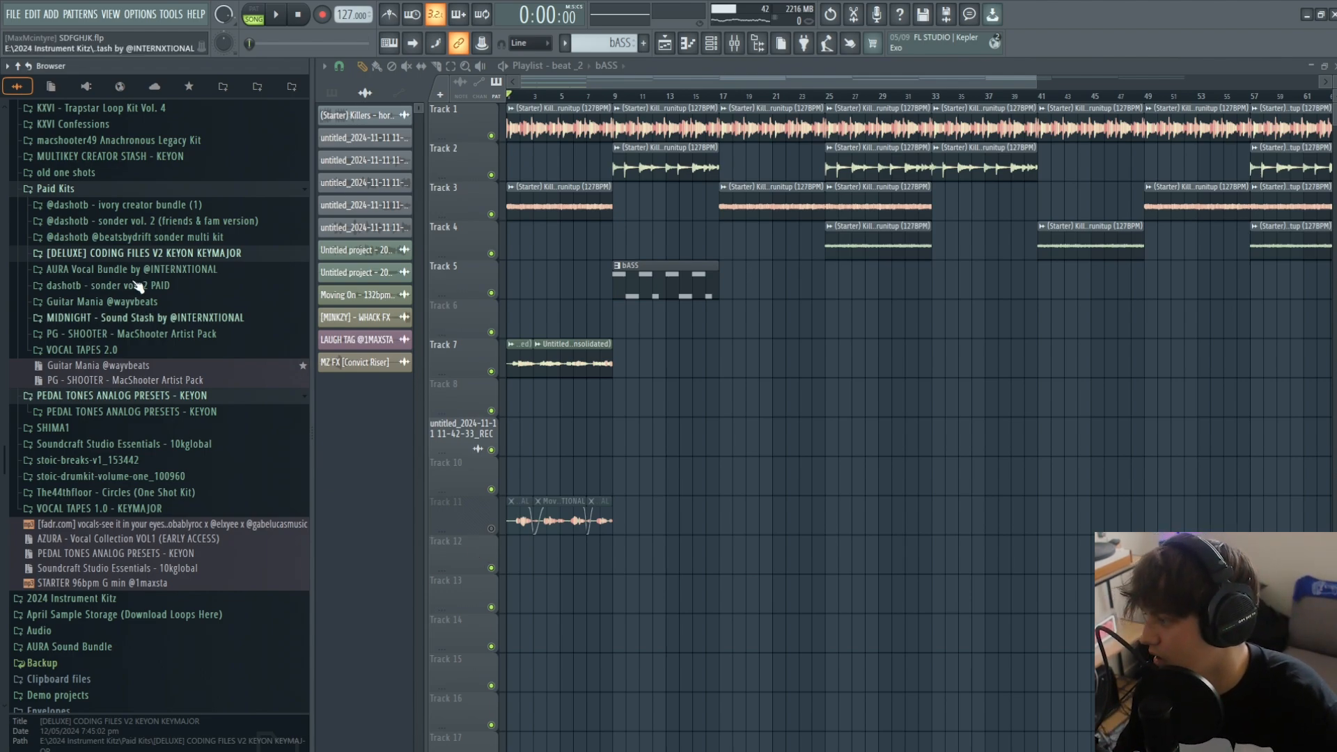
- Preview the Moving On - 132bpm E Minor dry vocal from AURA Vocal Bundle and inspect the Track 11 clip's channel and Insert 6 effects
{"action": "double_click", "coordinate": [563, 517]}
{"action": "key", "text": "Escape"}
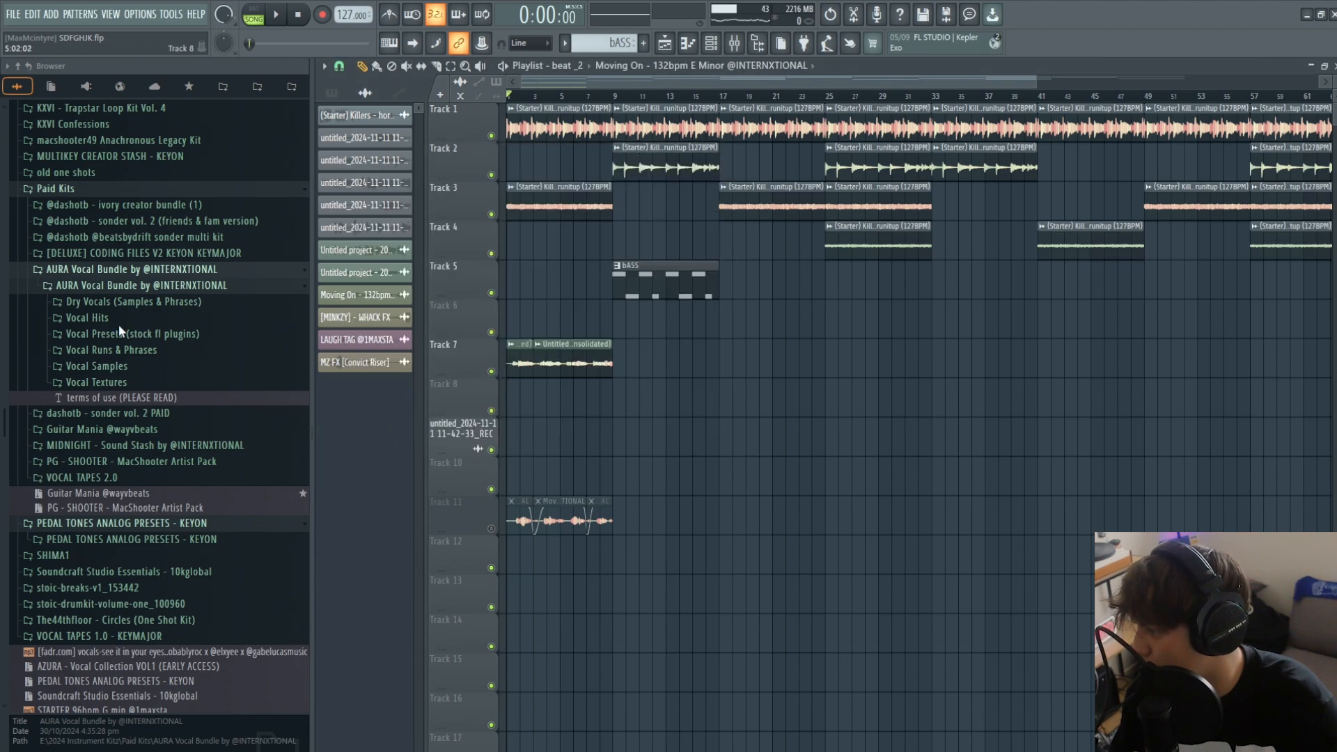
{"action": "left_click", "coordinate": [139, 303]}
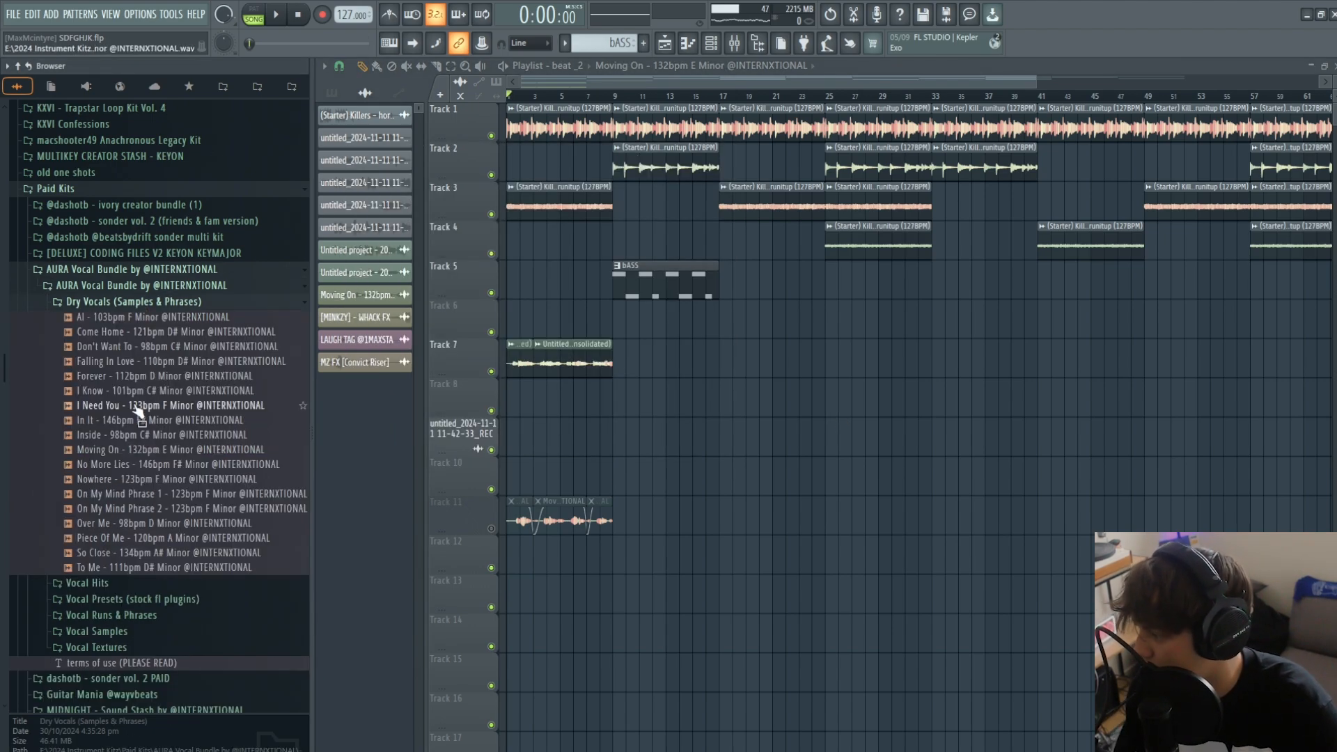
{"action": "double_click", "coordinate": [558, 518]}
{"action": "left_click", "coordinate": [166, 450]}
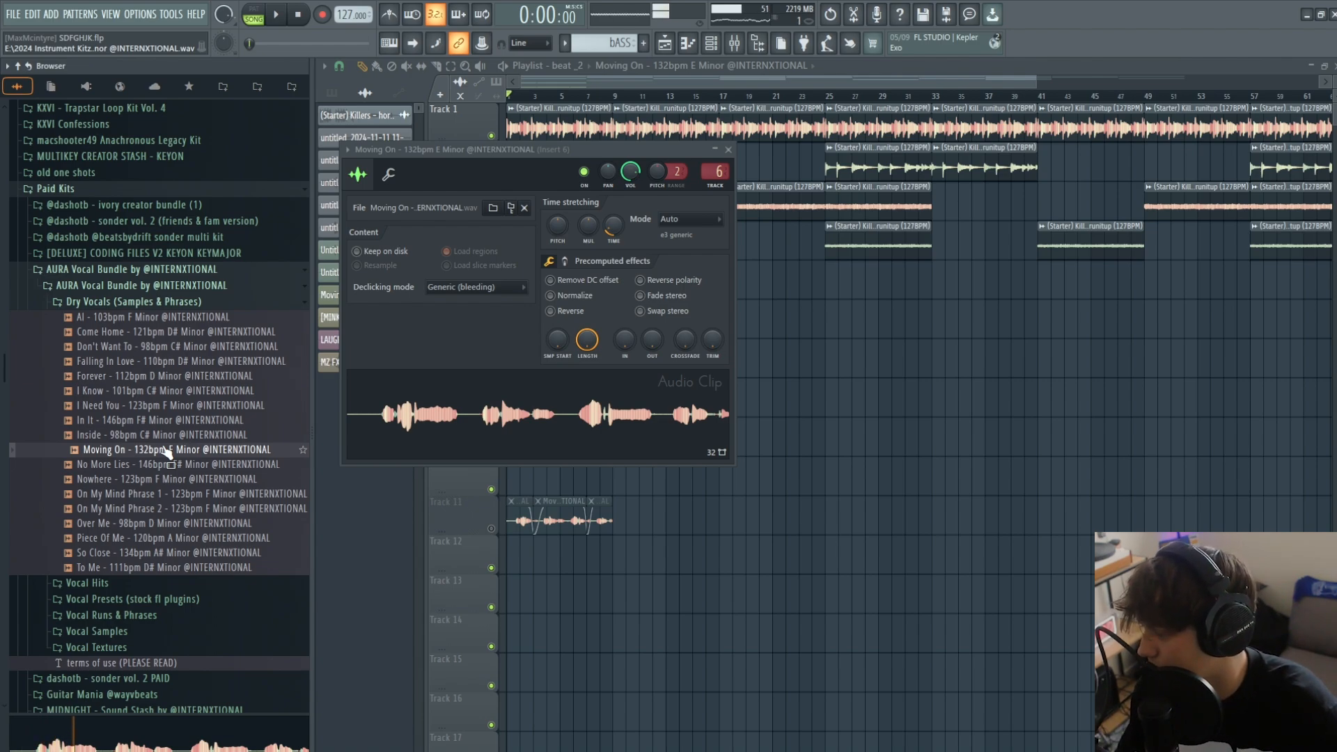
{"action": "key", "text": "Escape"}
{"action": "key", "text": "F9"}
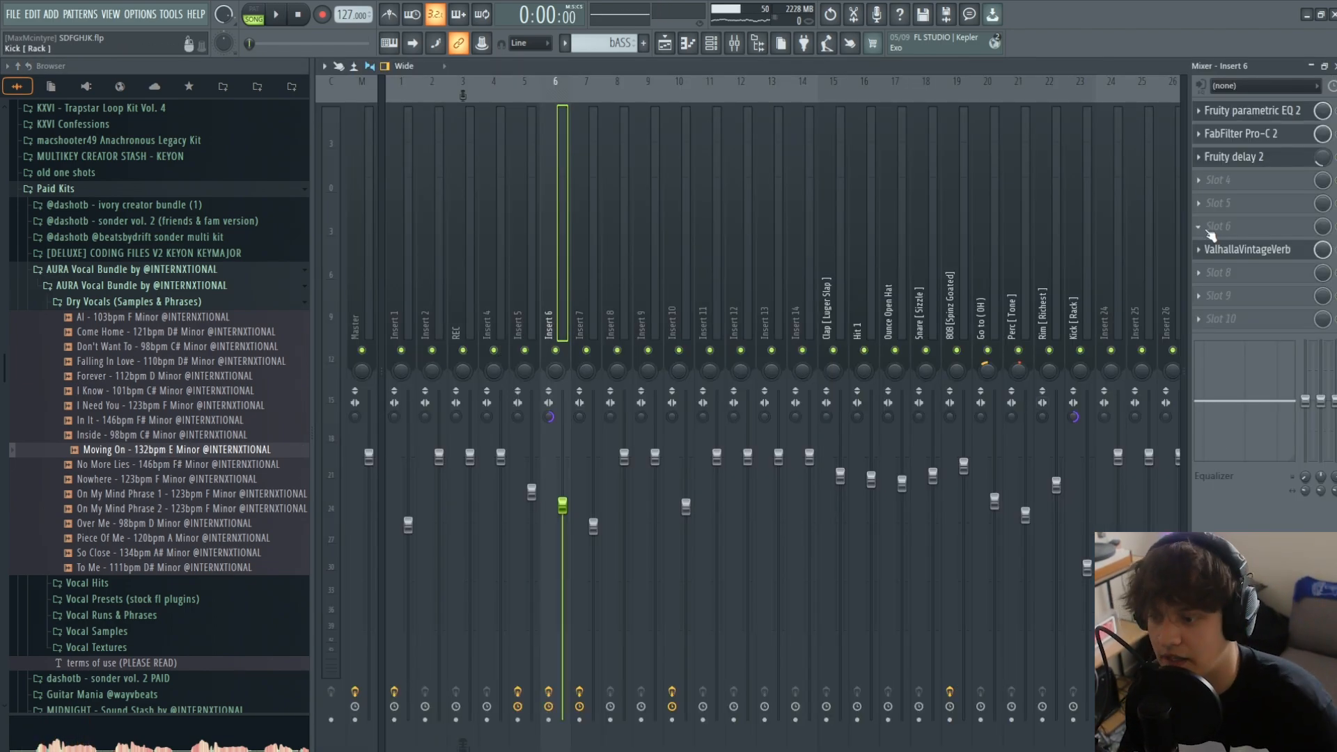
{"action": "key", "text": "F9"}
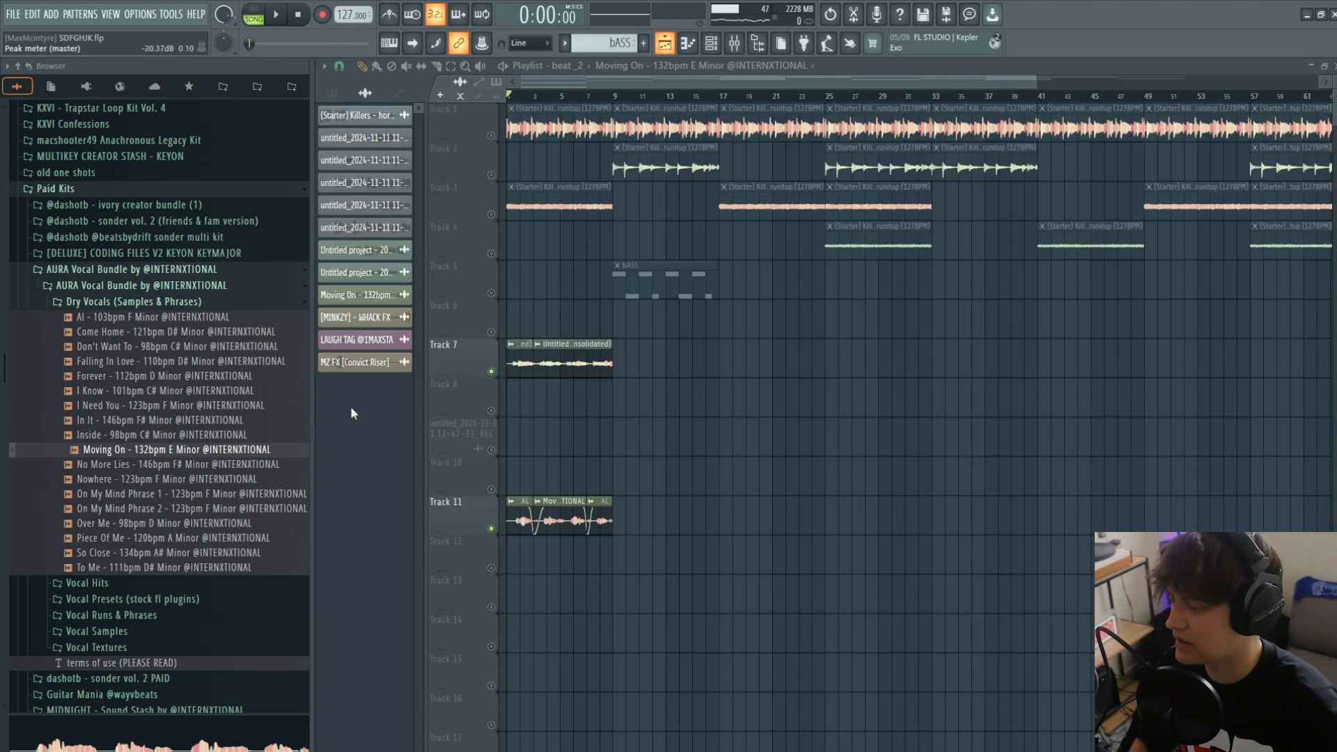
- Solo Track 7 and play its consolidated vocal clip from around bar 4
{"action": "right_click", "coordinate": [492, 372]}
{"action": "left_click", "coordinate": [559, 99]}
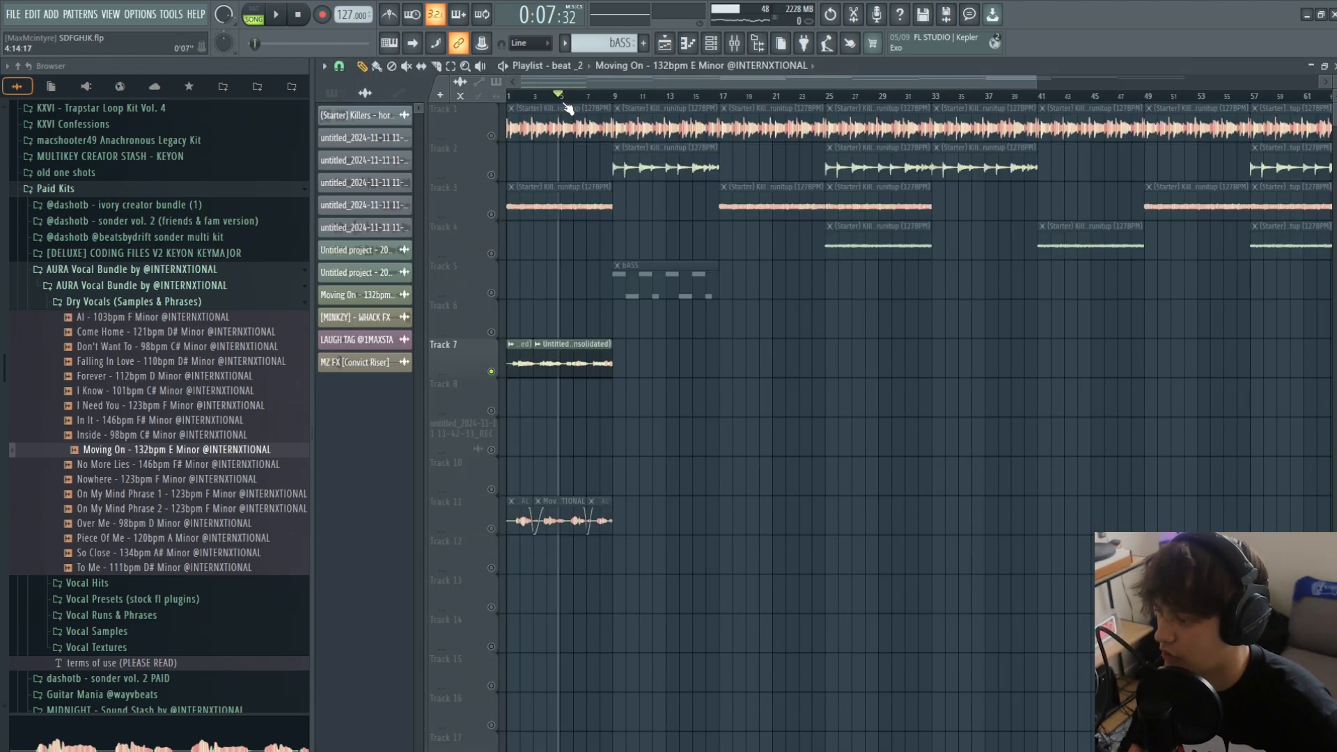
{"action": "key", "text": "space"}
{"action": "left_click", "coordinate": [545, 98]}
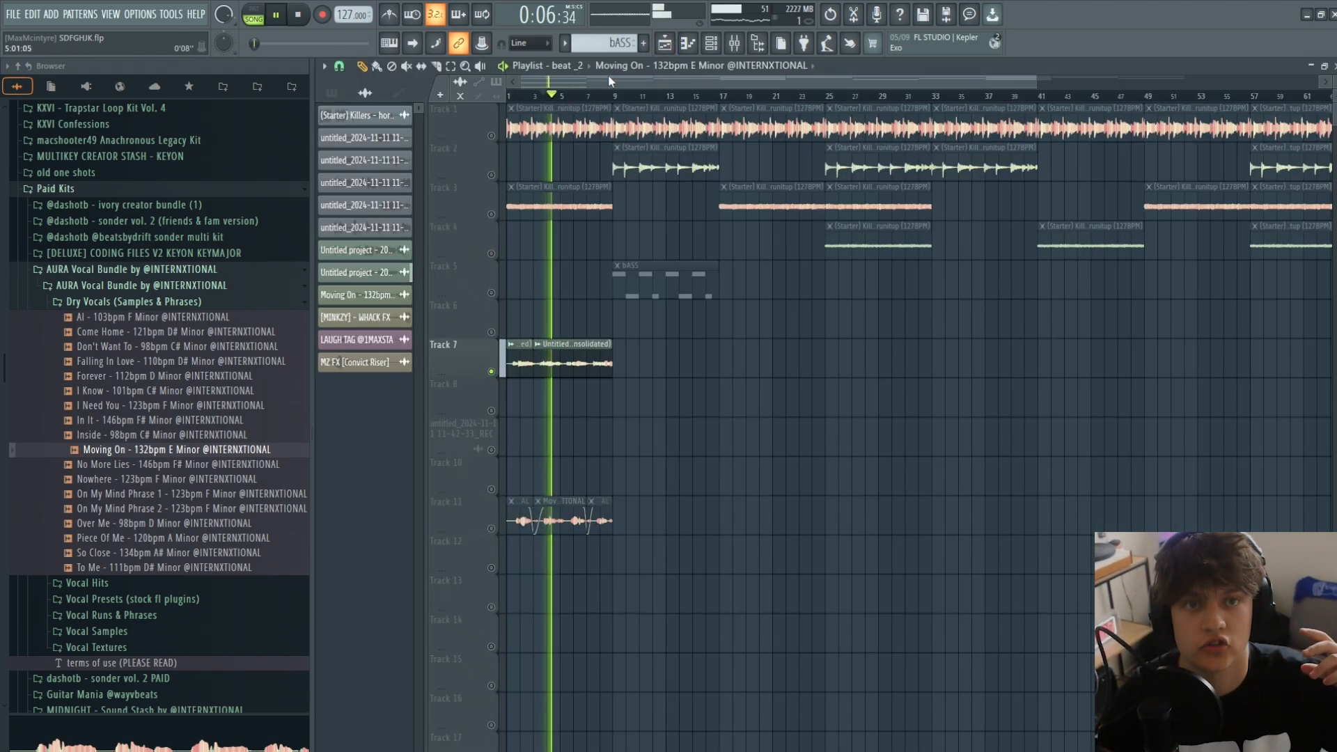
{"action": "key", "text": "space"}
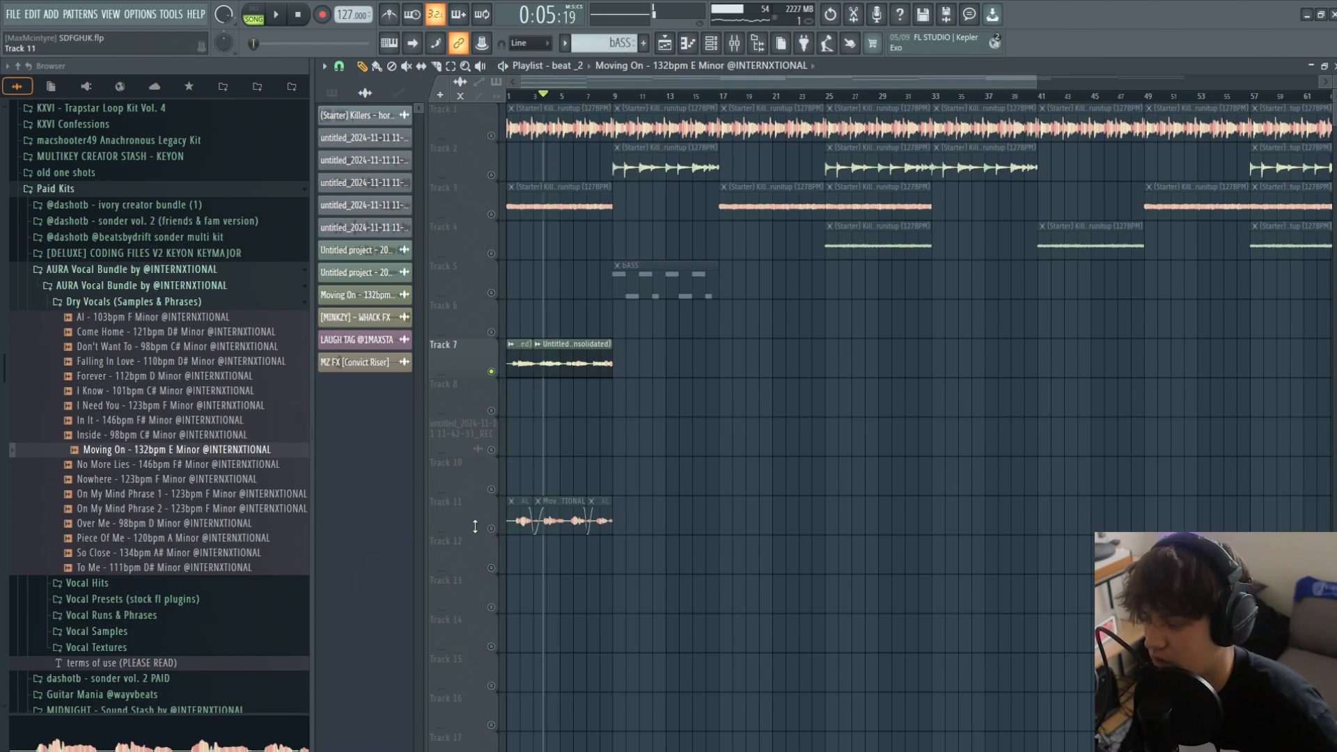
- Unmute Track 11 and play it together with Track 7 from the first bar while viewing the mixer levels
{"action": "left_click", "coordinate": [492, 529]}
{"action": "left_click", "coordinate": [516, 97]}
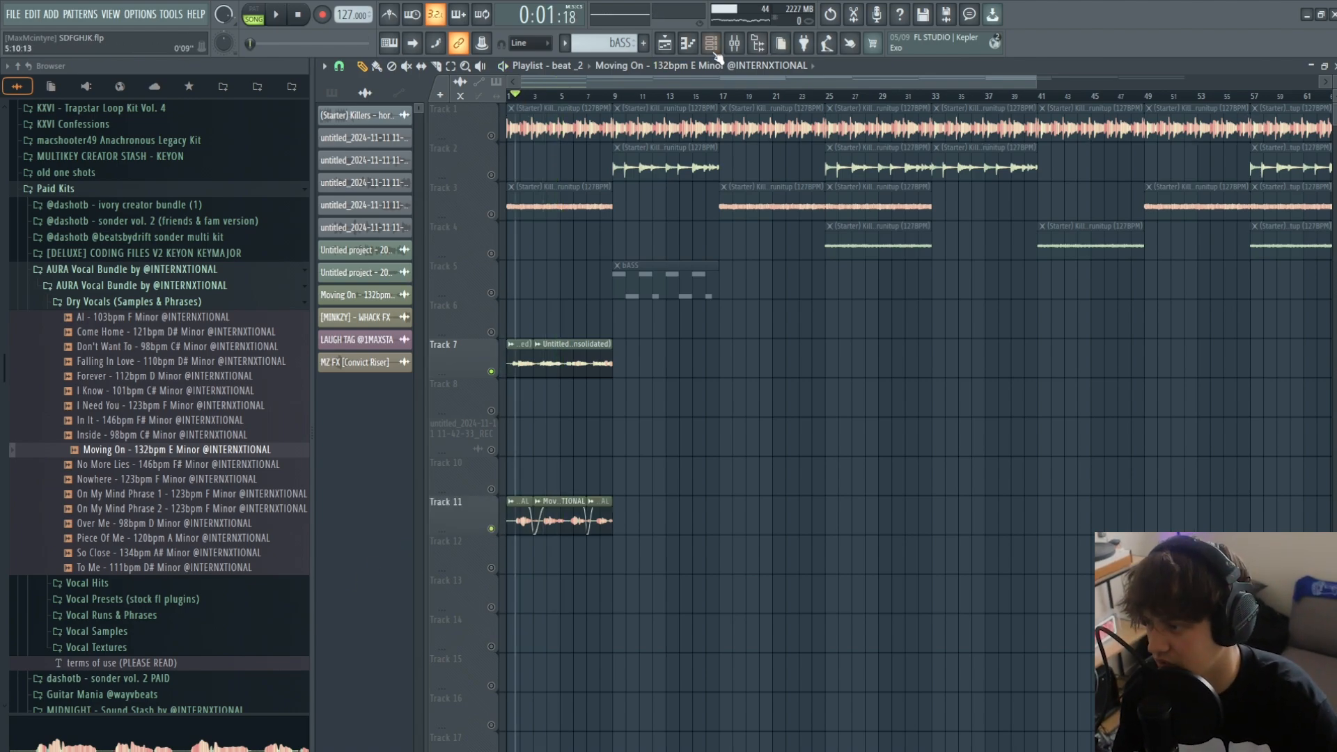
{"action": "left_click", "coordinate": [734, 43]}
{"action": "key", "text": "space"}
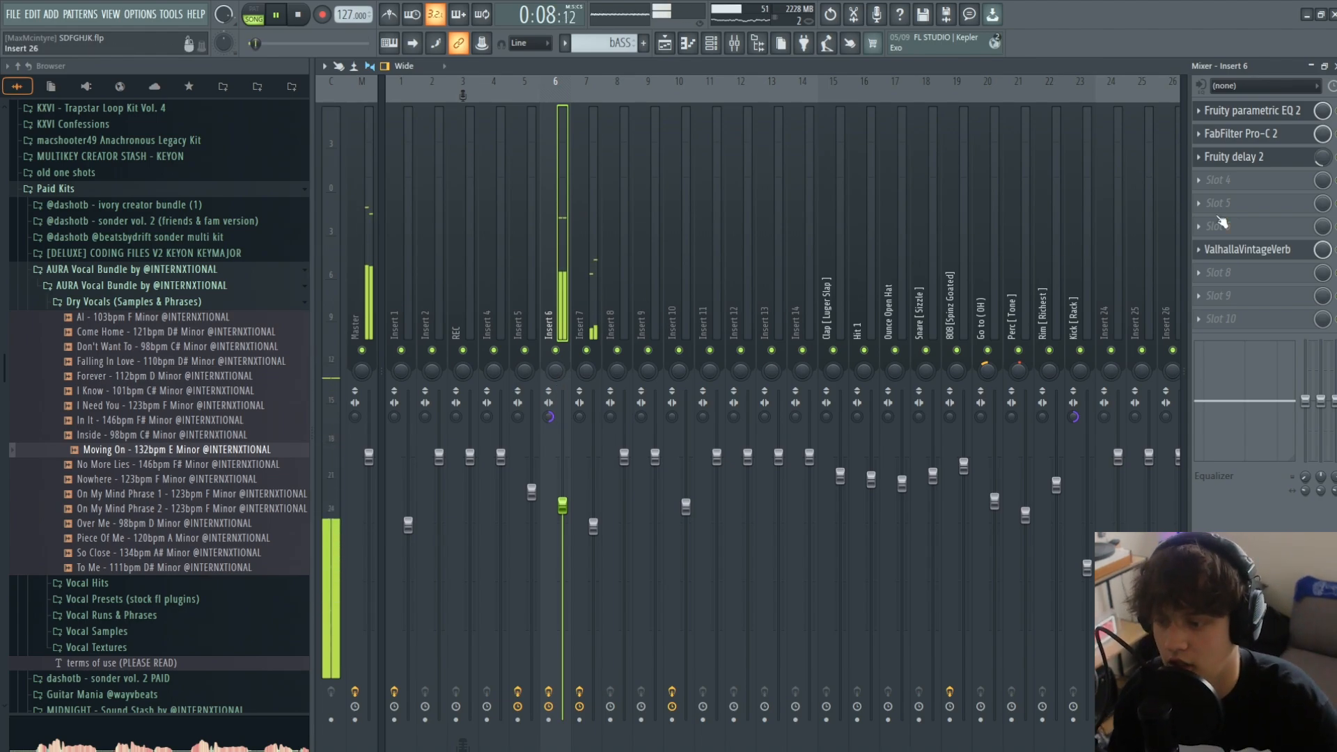
- Examine the ValhallaVintageVerb, Fruity delay 2 and FabFilter Pro-C 2 settings on Insert 6 and the effects loaded on Insert 7
{"action": "left_click", "coordinate": [1231, 250]}
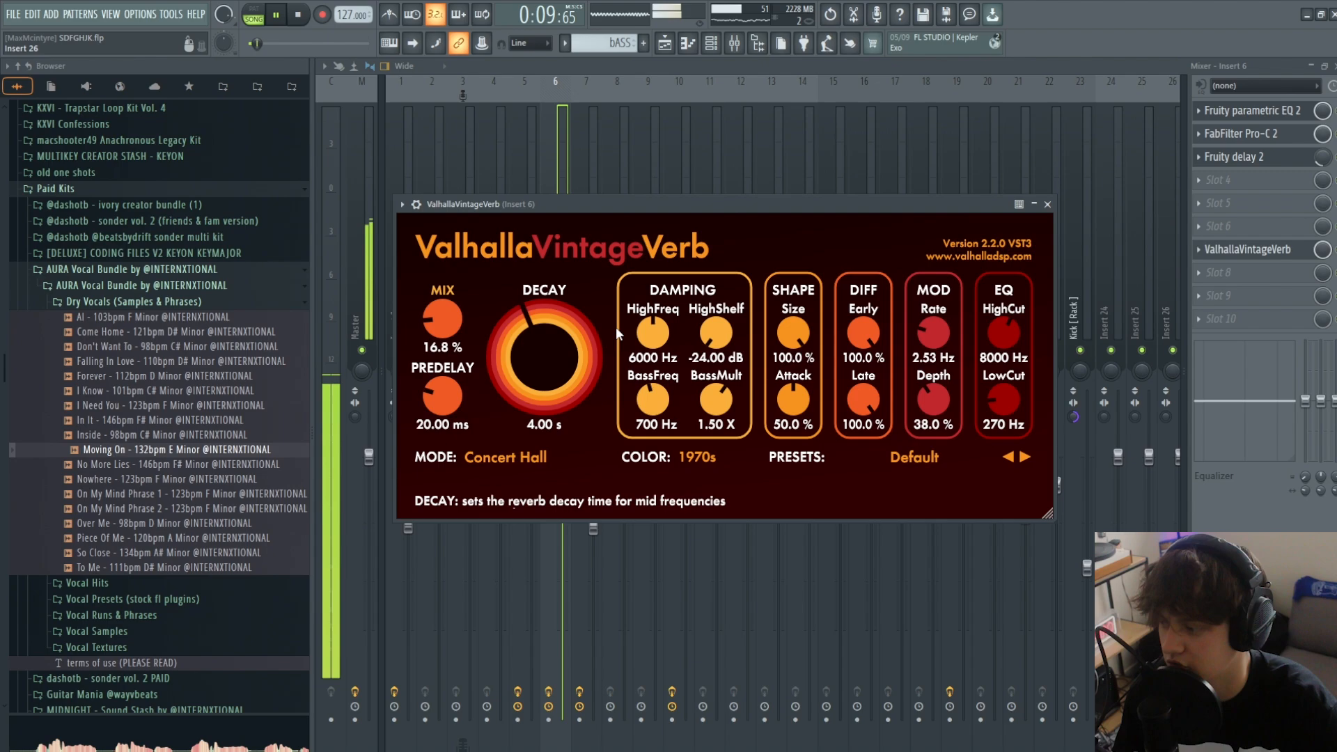
{"action": "left_click", "coordinate": [1227, 158]}
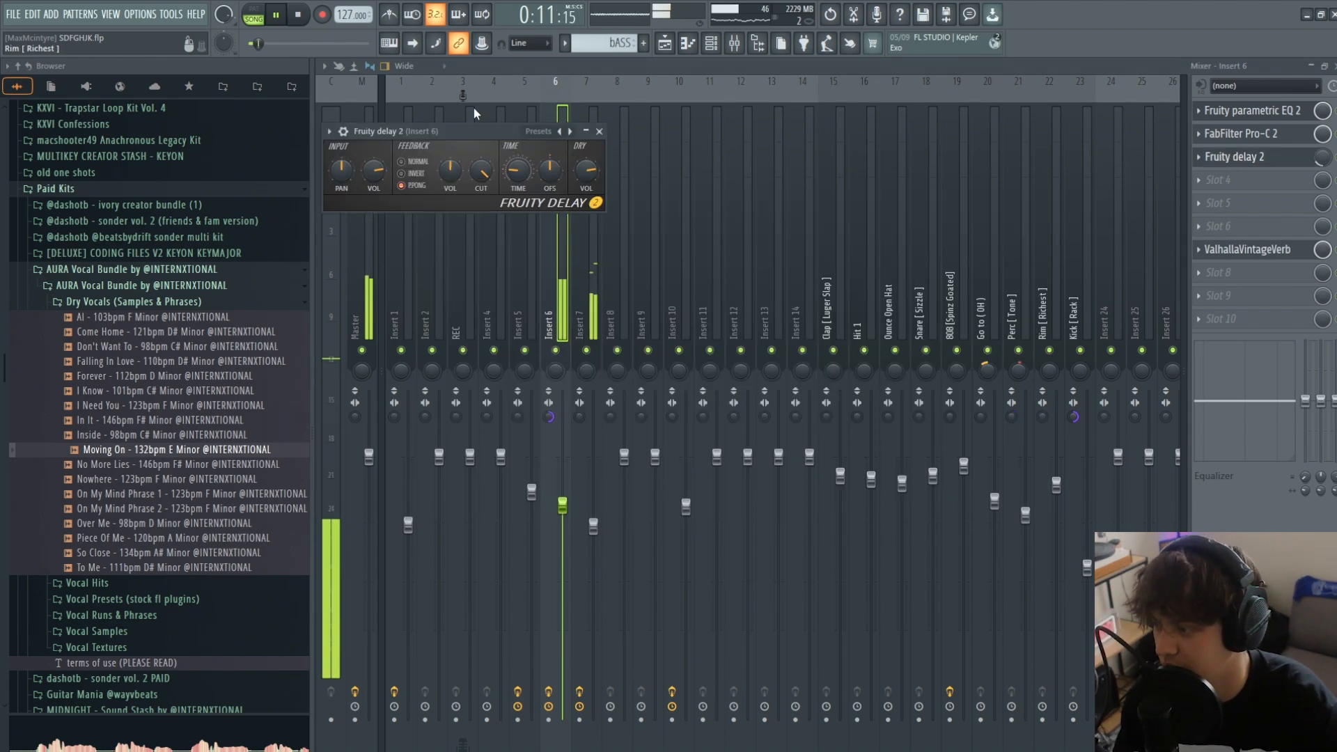
{"action": "left_click", "coordinate": [1241, 134]}
{"action": "left_click", "coordinate": [574, 212]}
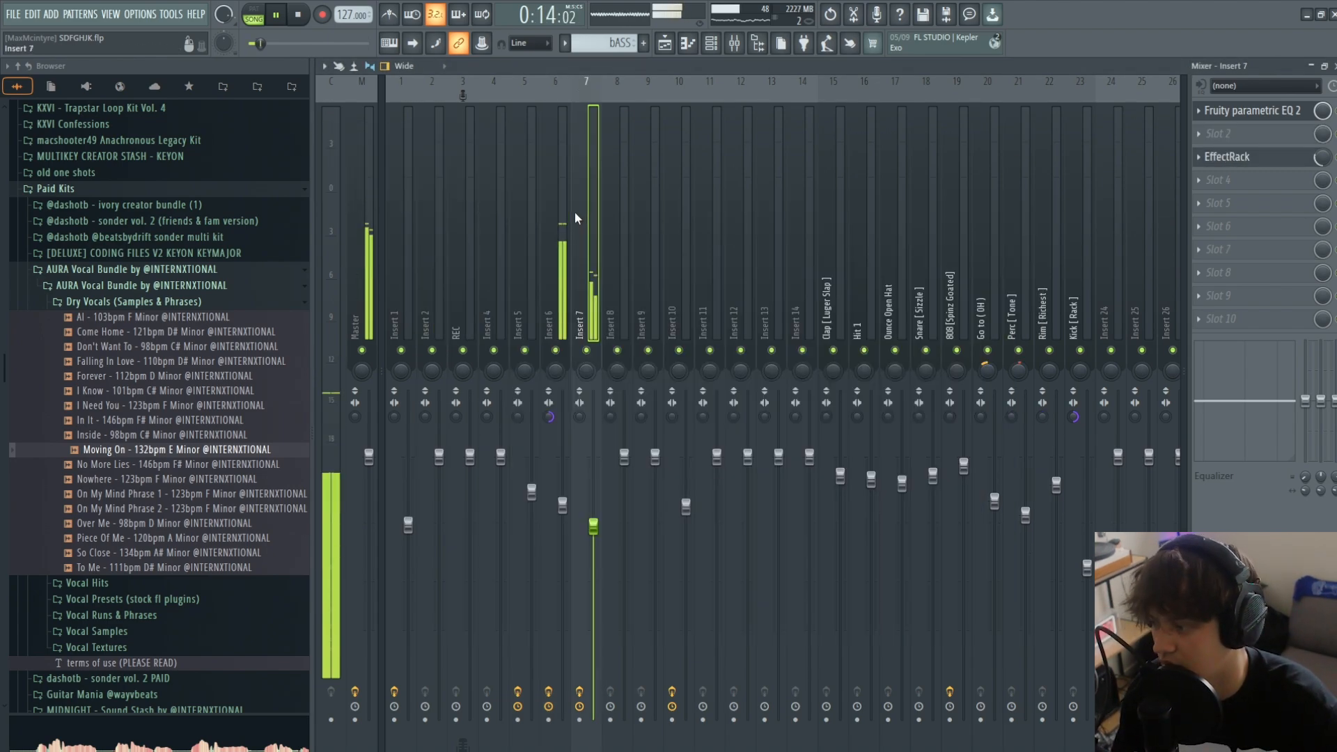
{"action": "key", "text": "space"}
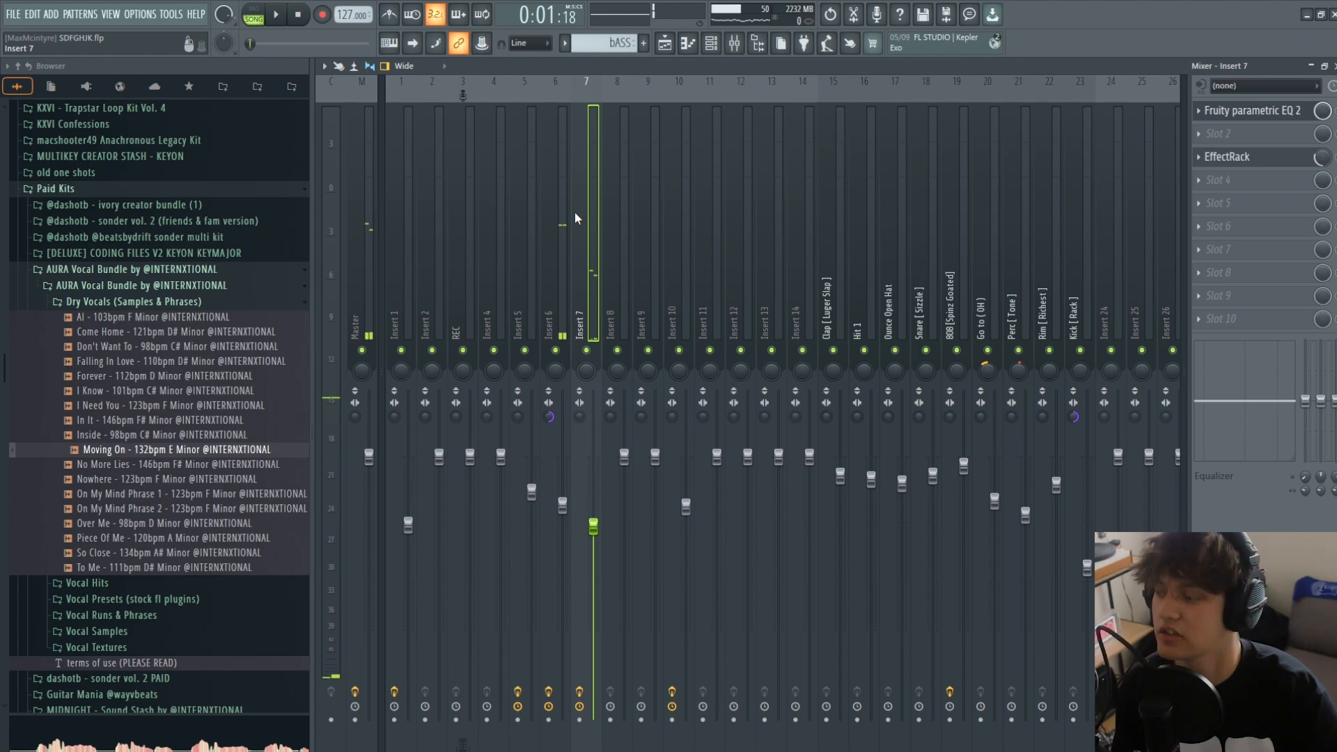
- Unmute all playlist tracks and play the full arrangement with the vocal layers from the first bar
{"action": "key", "text": "F5"}
{"action": "key", "text": "space"}
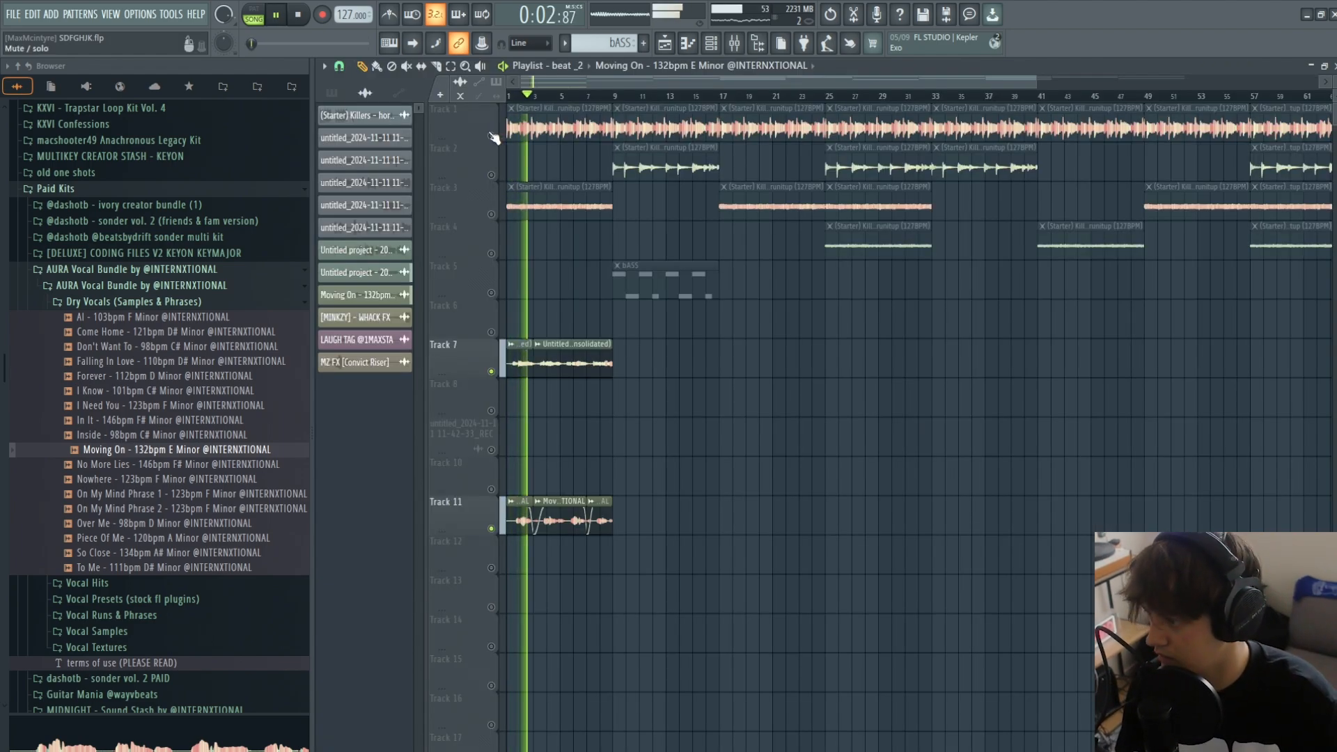
{"action": "left_click", "coordinate": [492, 135]}
{"action": "right_click", "coordinate": [491, 135]}
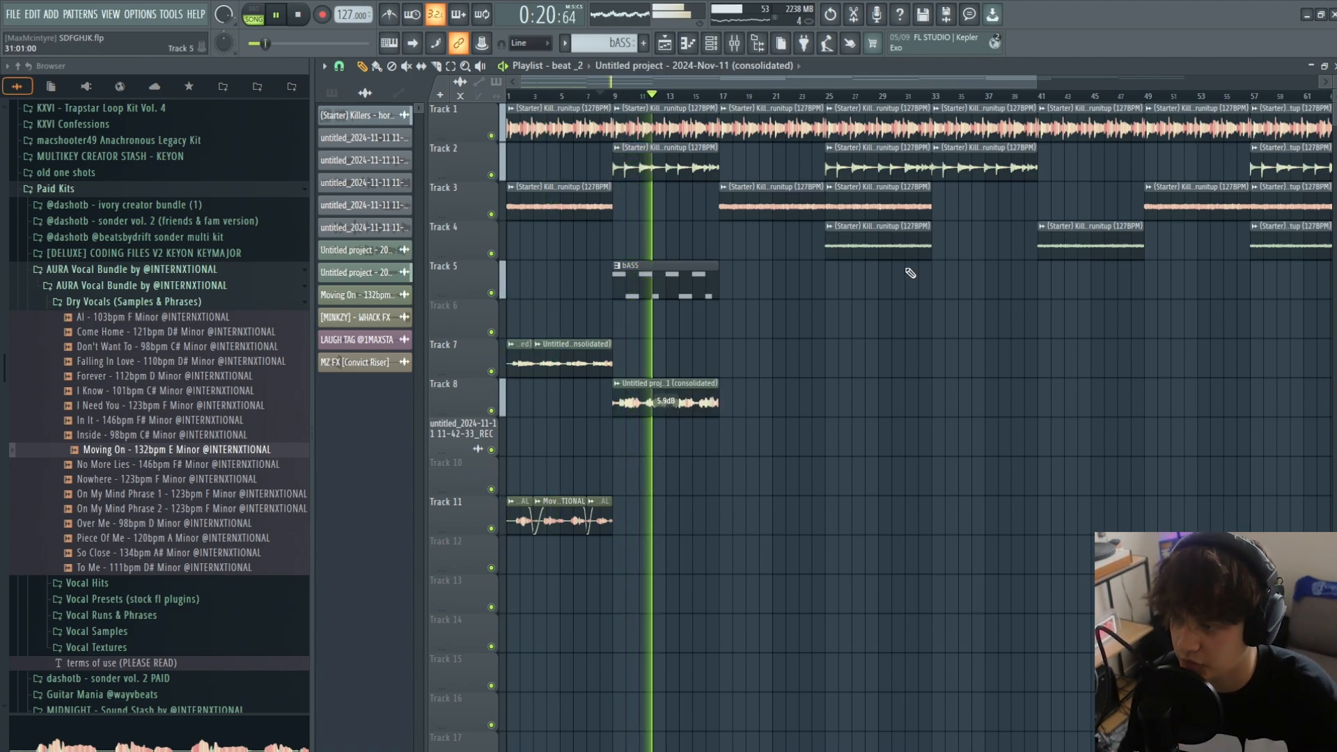
{"action": "scroll", "coordinate": [889, 215], "scroll_direction": "down", "scroll_amount": 2}
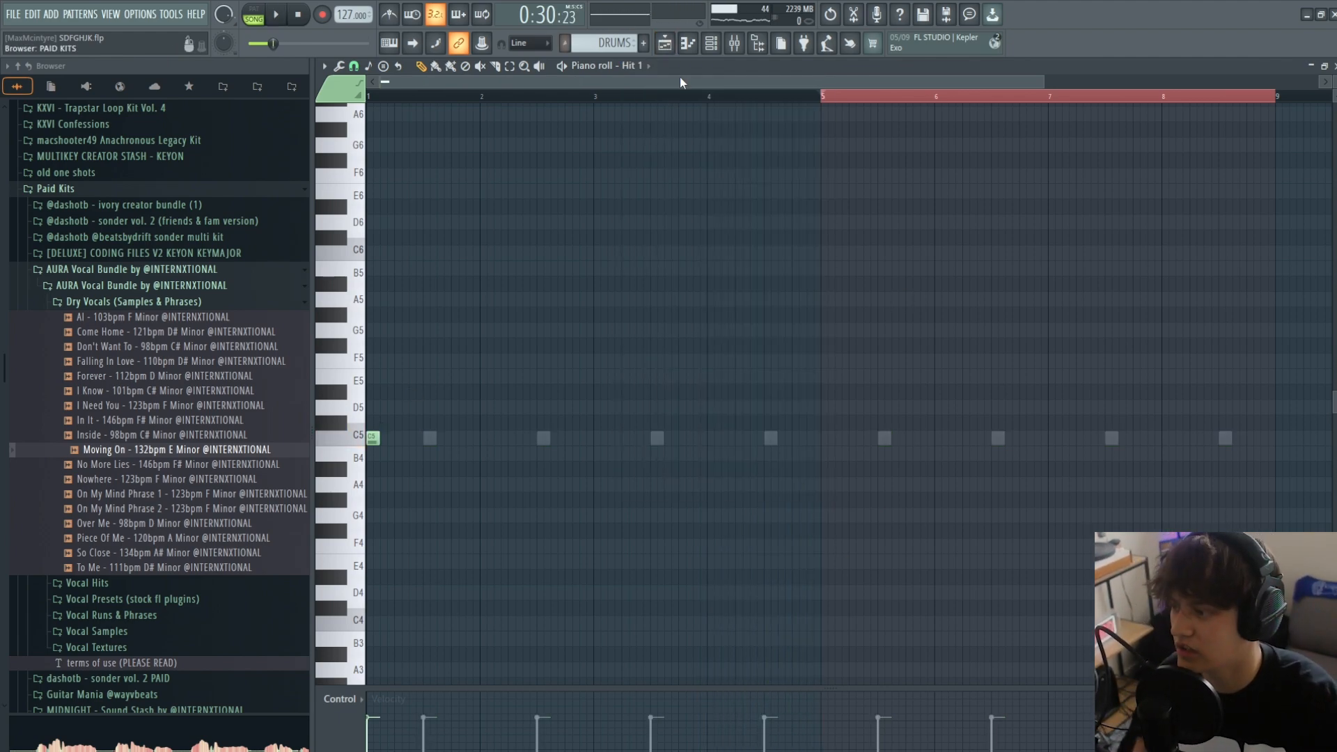
- Try filling the Hit 1 channel with a hit every 2 steps in the DRUMS pattern, and cut the filled steps
{"action": "left_click", "coordinate": [708, 44]}
{"action": "right_click", "coordinate": [488, 501]}
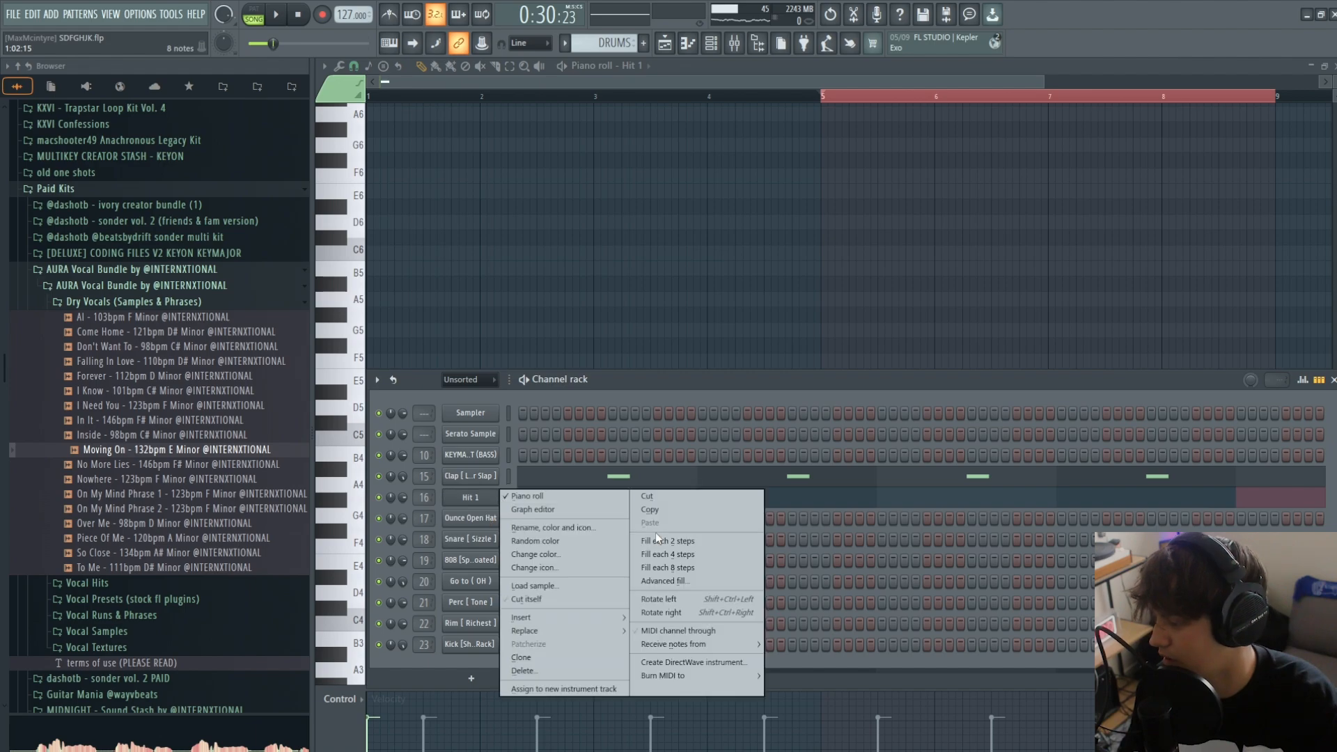
{"action": "left_click", "coordinate": [654, 532]}
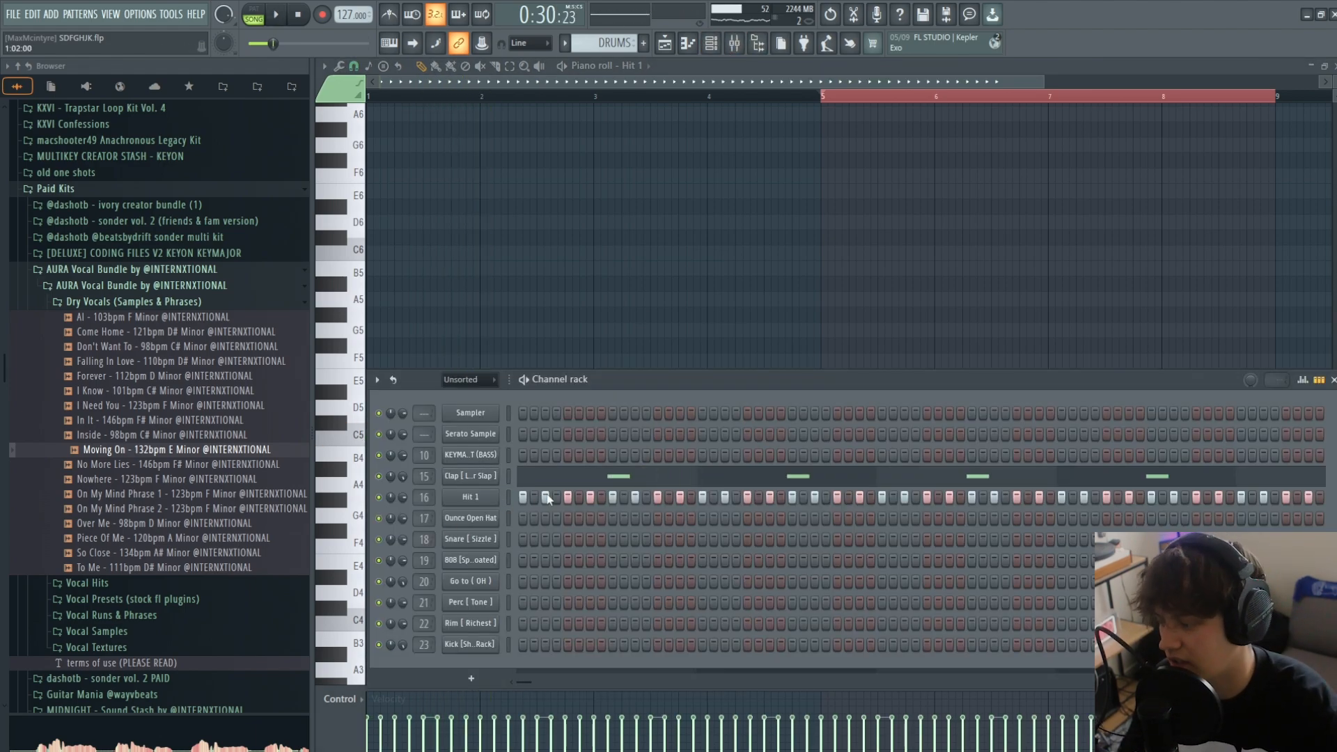
{"action": "right_click", "coordinate": [487, 497]}
{"action": "left_click", "coordinate": [665, 497]}
- Place a Hit 1 note at C5 on the start of bar 1 and play the DRUMS pattern with the beat
{"action": "right_click", "coordinate": [486, 259]}
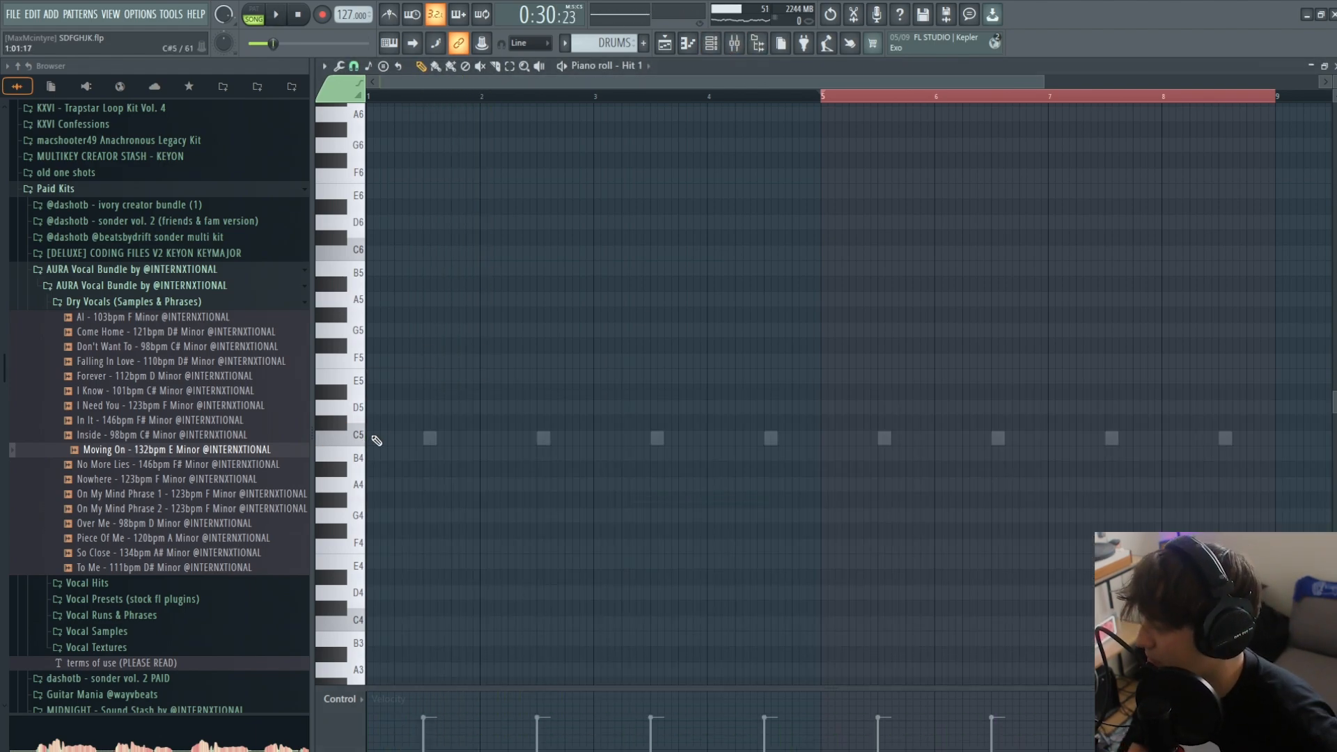
{"action": "left_click", "coordinate": [373, 439]}
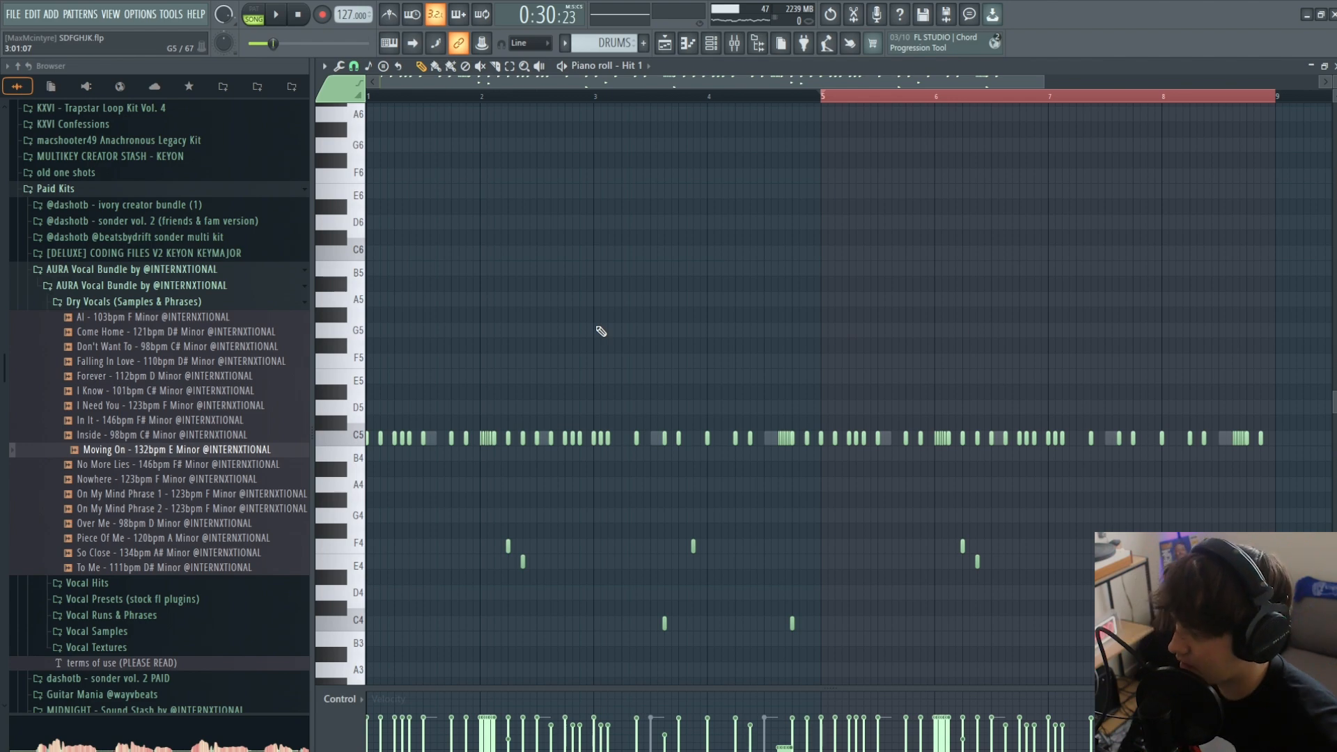
{"action": "key", "text": "space"}
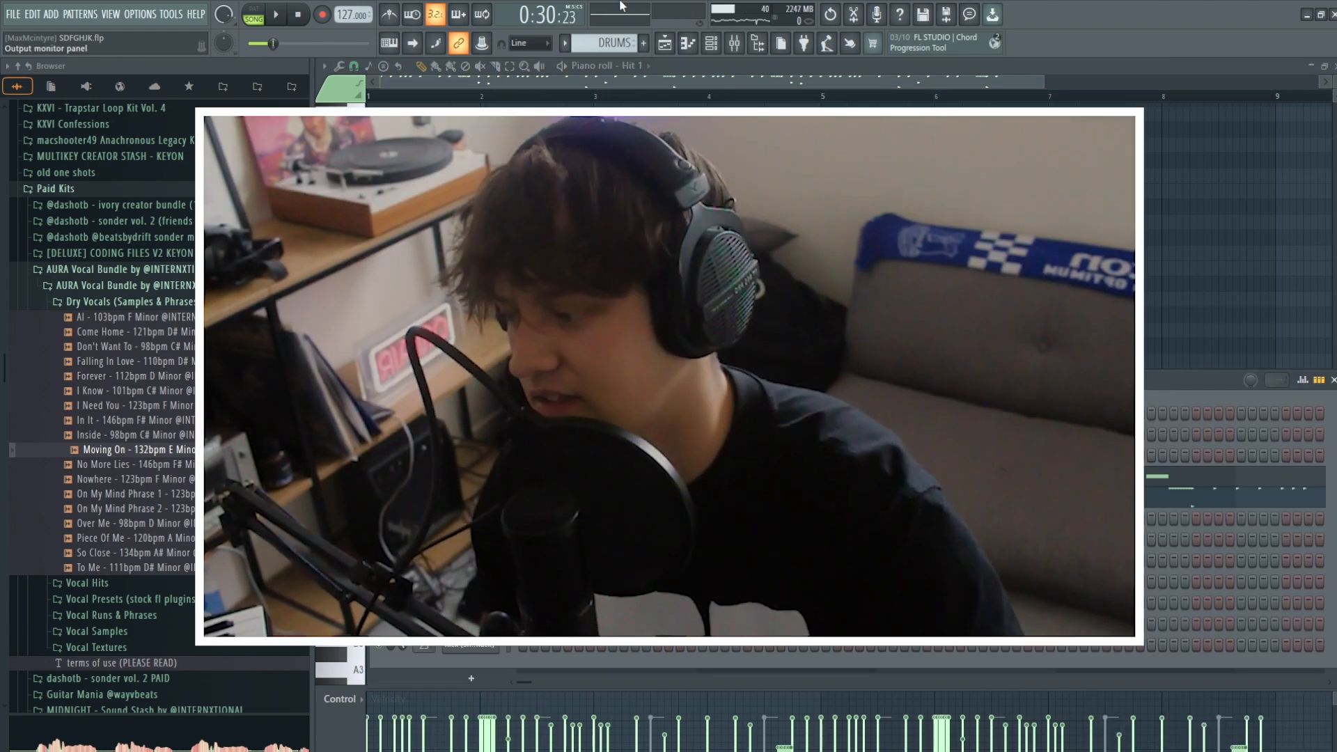
{"action": "key", "text": "space"}
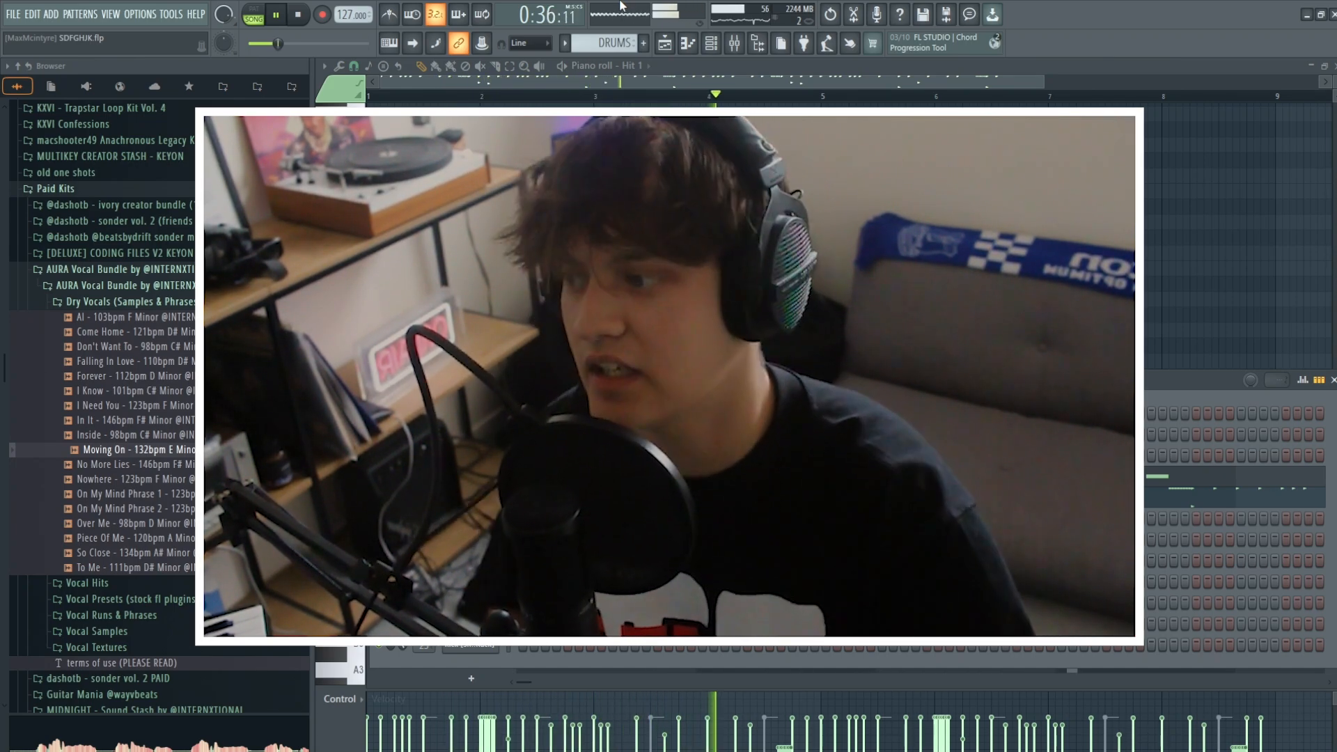
- Open the 808 [Spinz Goated] notes of the DRUMS pattern in the piano roll and play them with the beat
{"action": "left_click", "coordinate": [630, 65]}
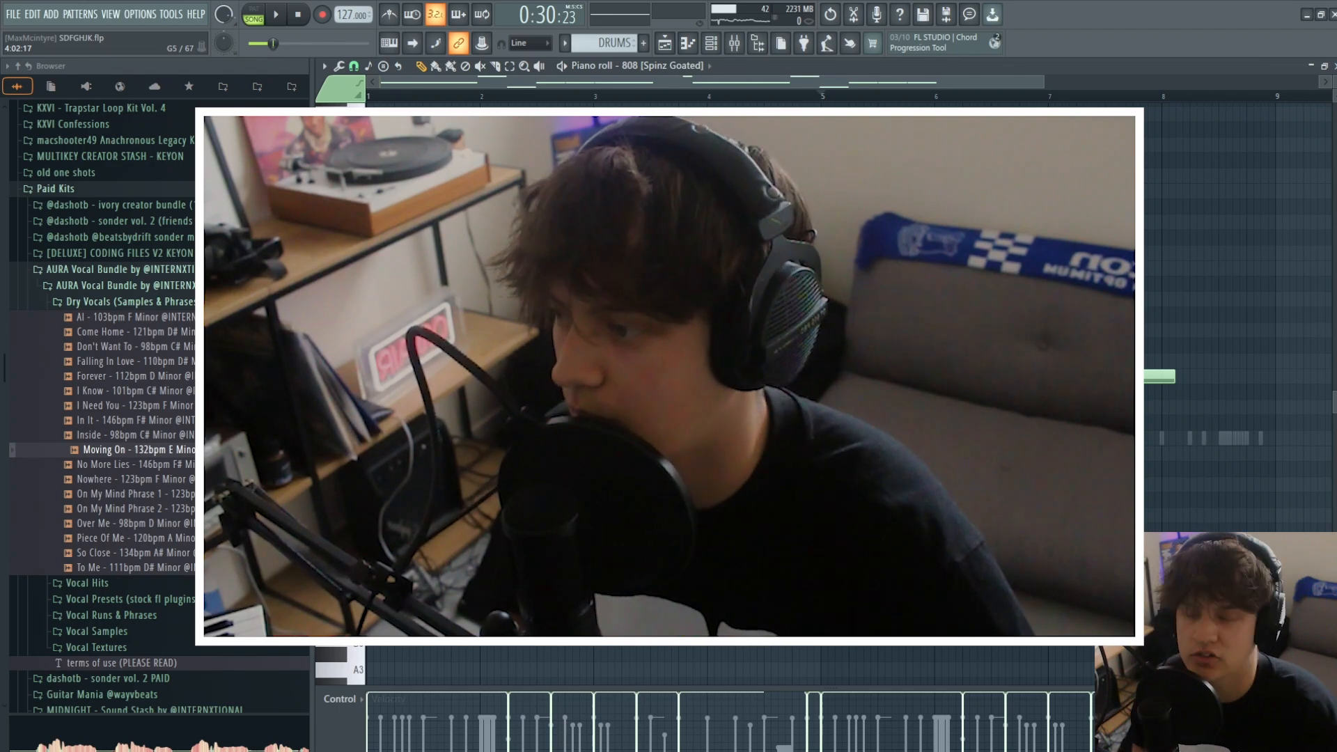
{"action": "key", "text": "space"}
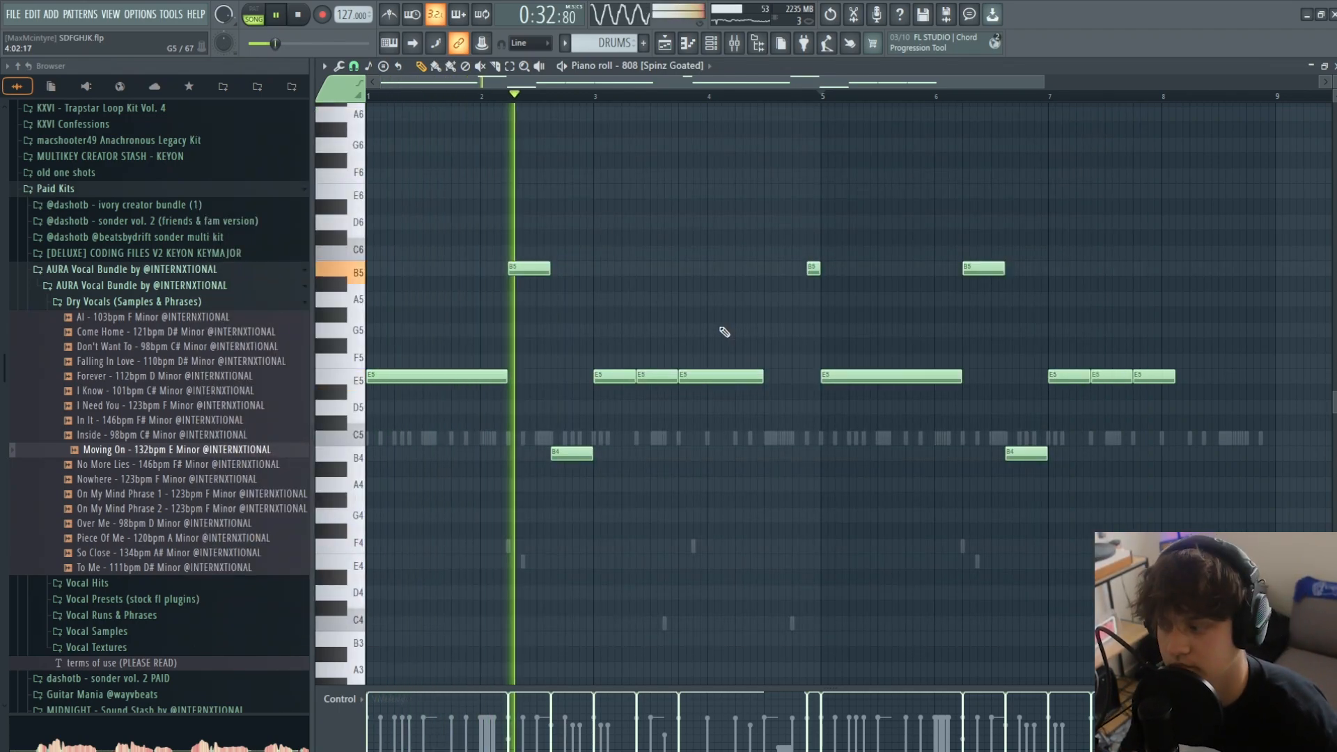
{"action": "key", "text": "space"}
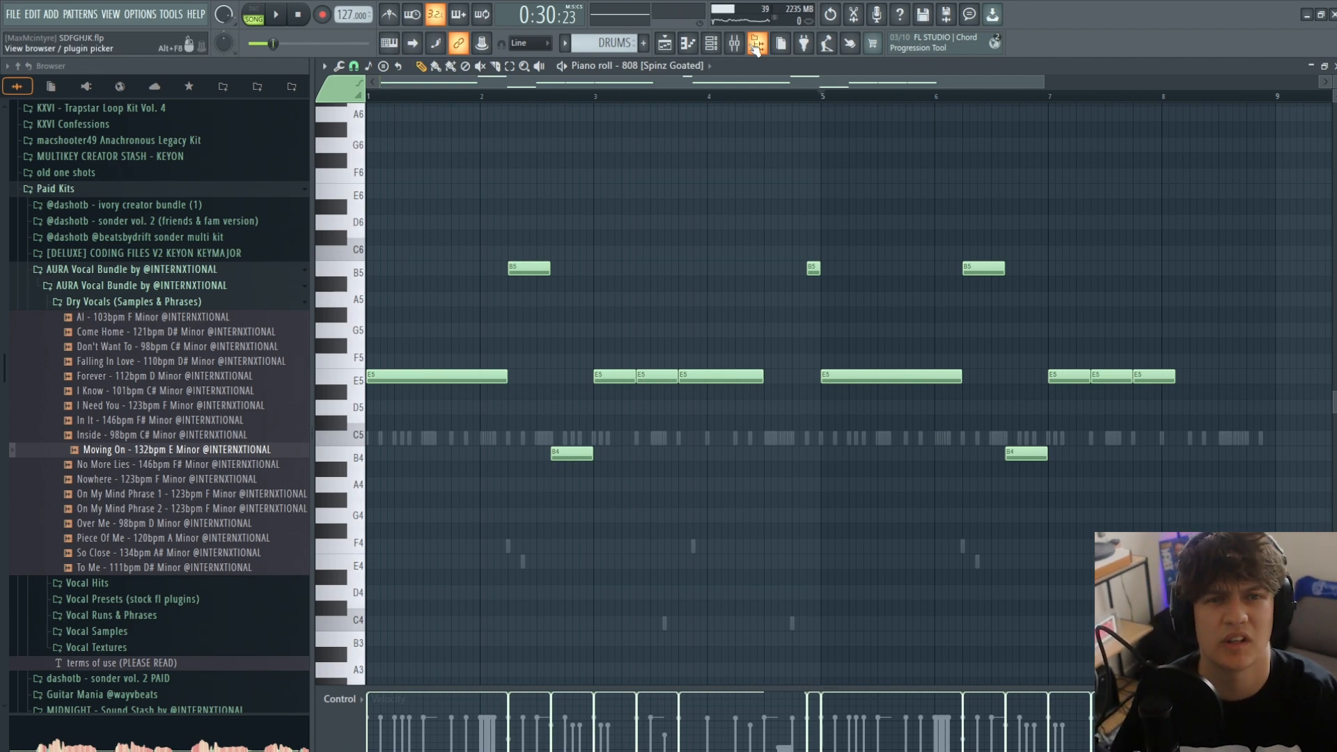
{"action": "left_click", "coordinate": [719, 45]}
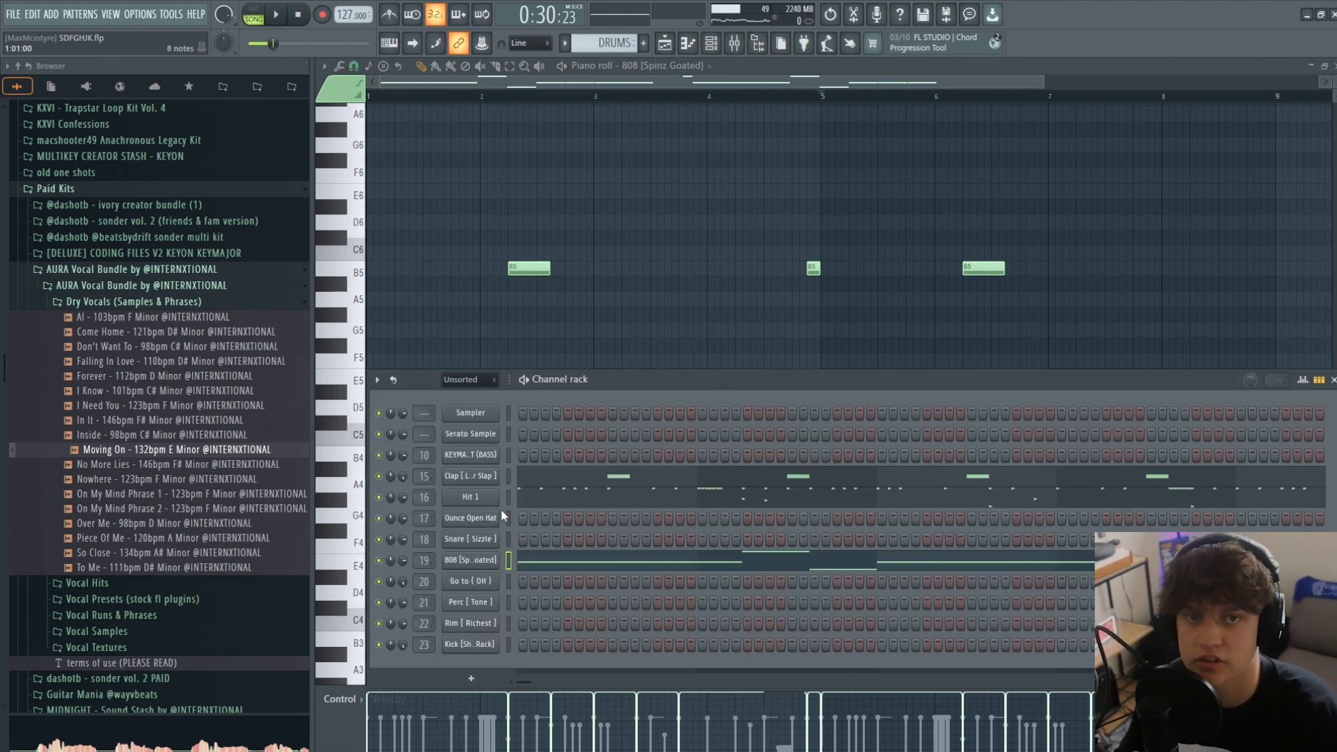
{"action": "left_click", "coordinate": [688, 52]}
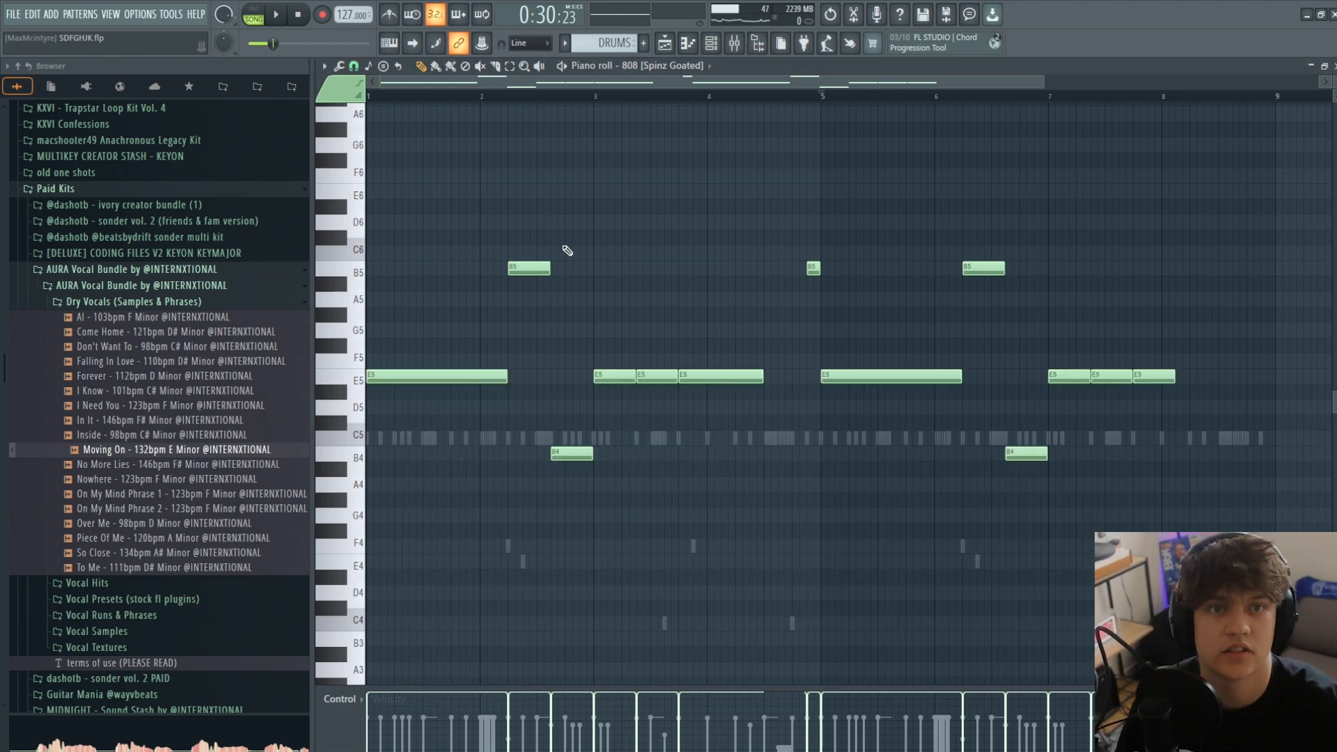
- Place Ounce Open Hat notes at C5 from the middle of bars 1 and 5 and play the DRUMS pattern
{"action": "left_click", "coordinate": [679, 69]}
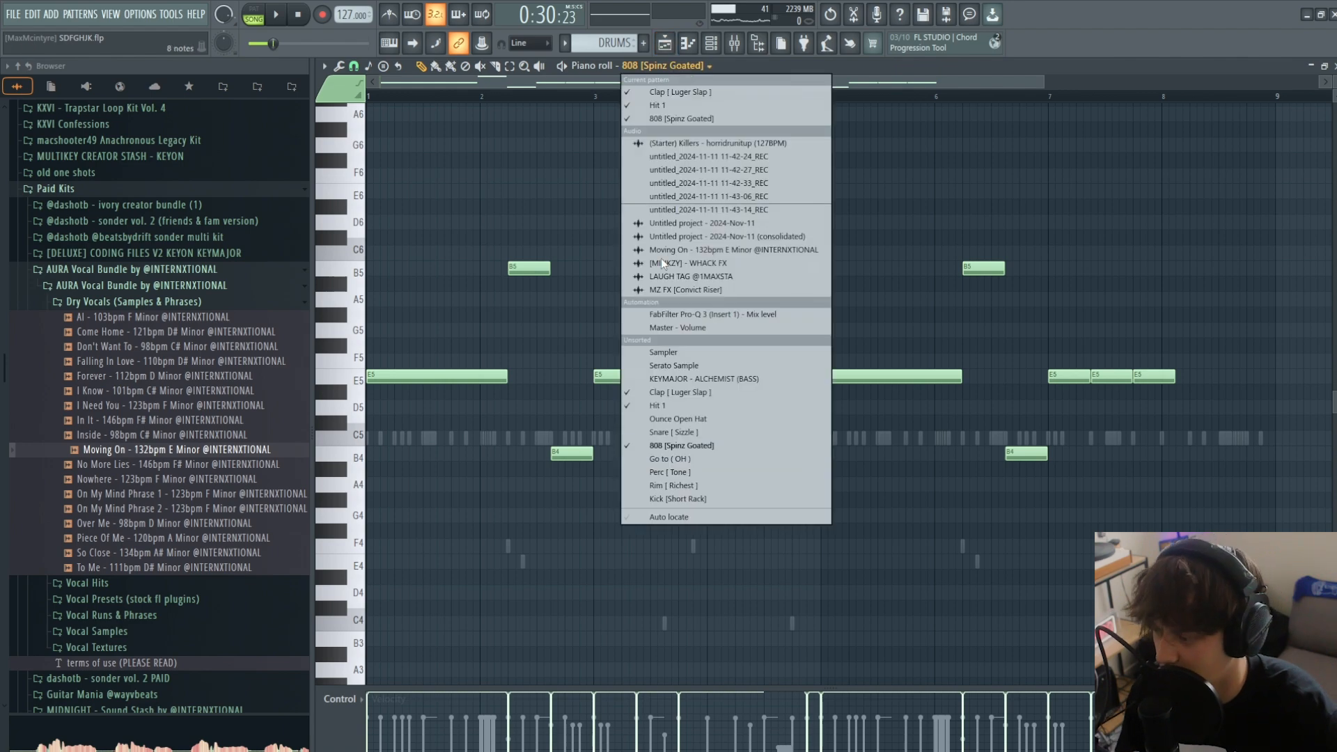
{"action": "left_click", "coordinate": [687, 416]}
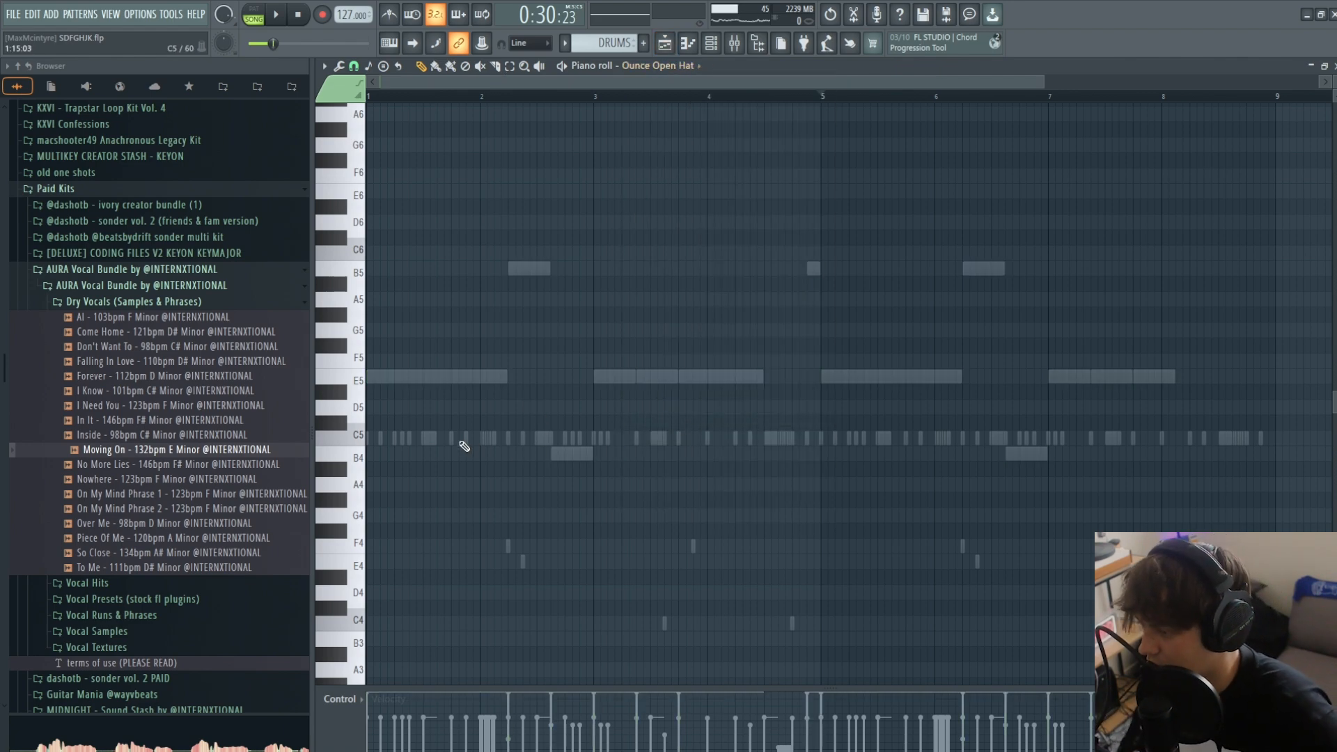
{"action": "left_click", "coordinate": [425, 437]}
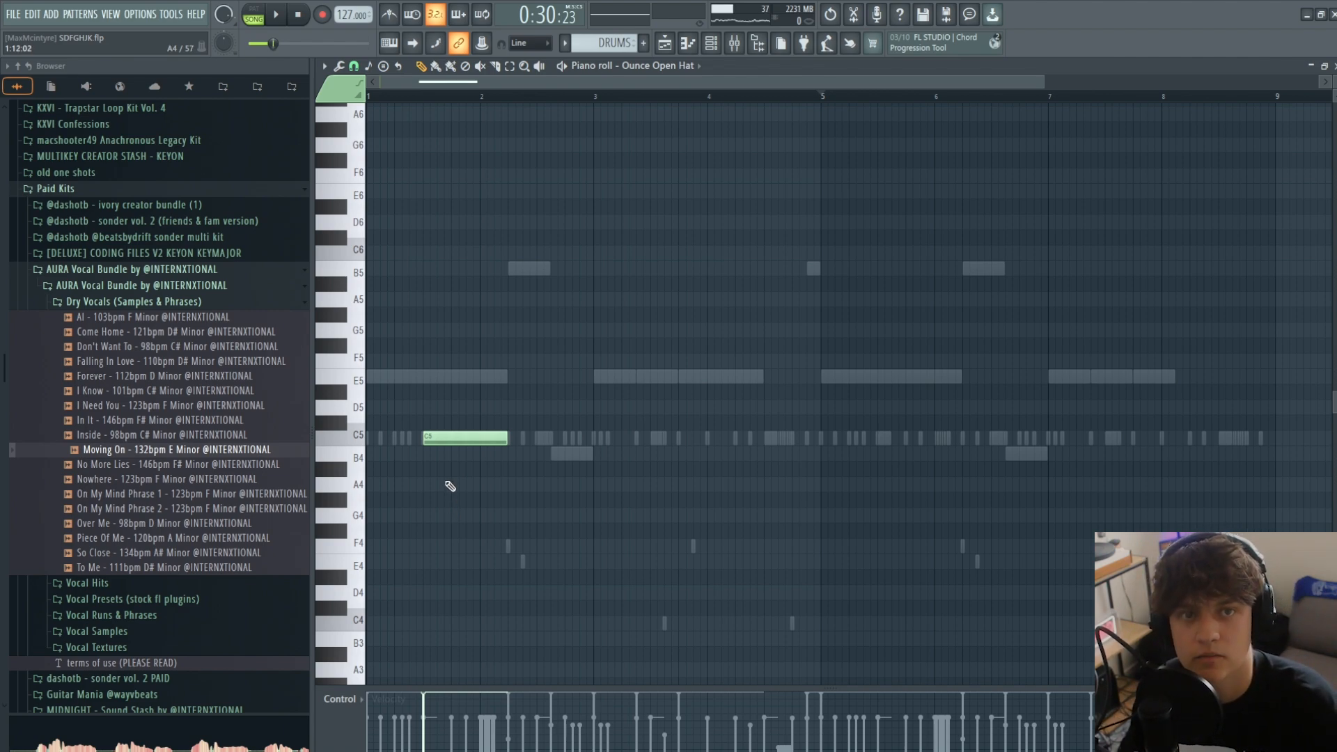
{"action": "key", "text": "space"}
{"action": "left_click", "coordinate": [905, 438]}
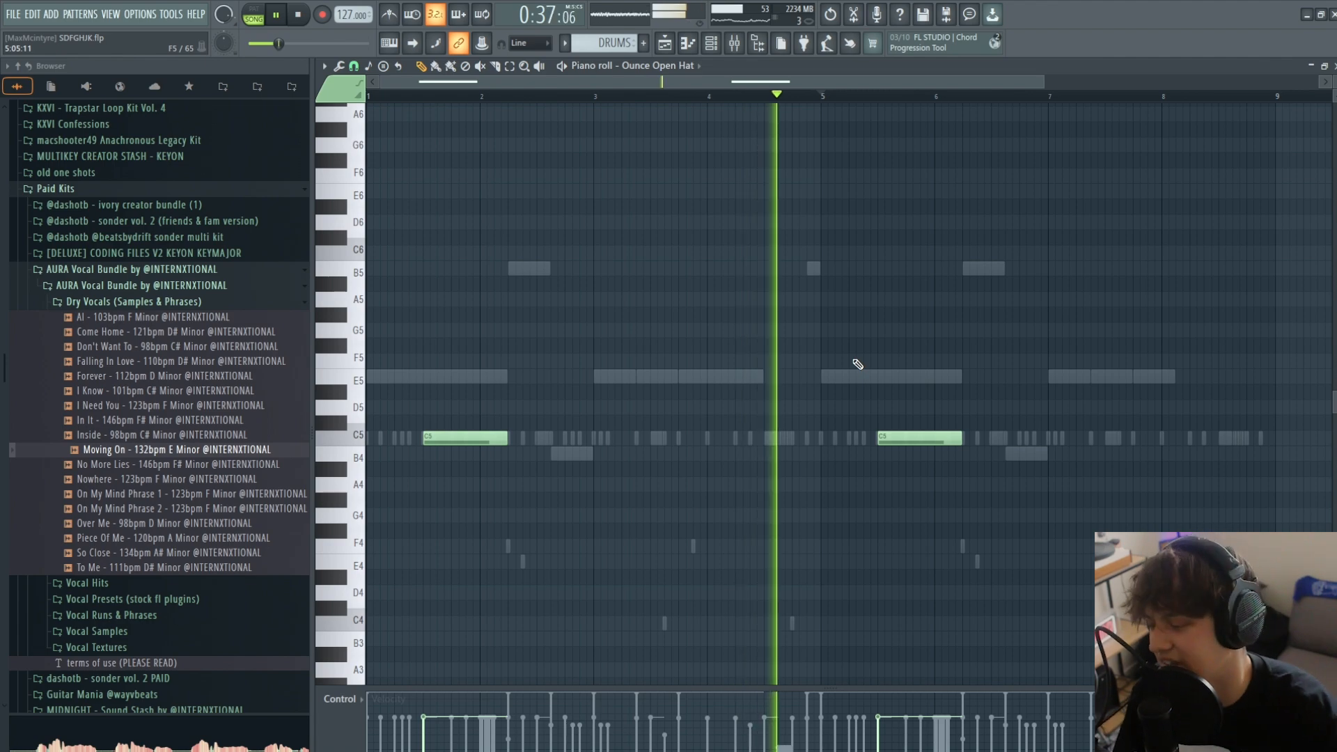
{"action": "key", "text": "space"}
- Place a 12-step Snare [Sizzle] note at C5 on step 15 of bar 1 and play the pattern
{"action": "double_click", "coordinate": [471, 440]}
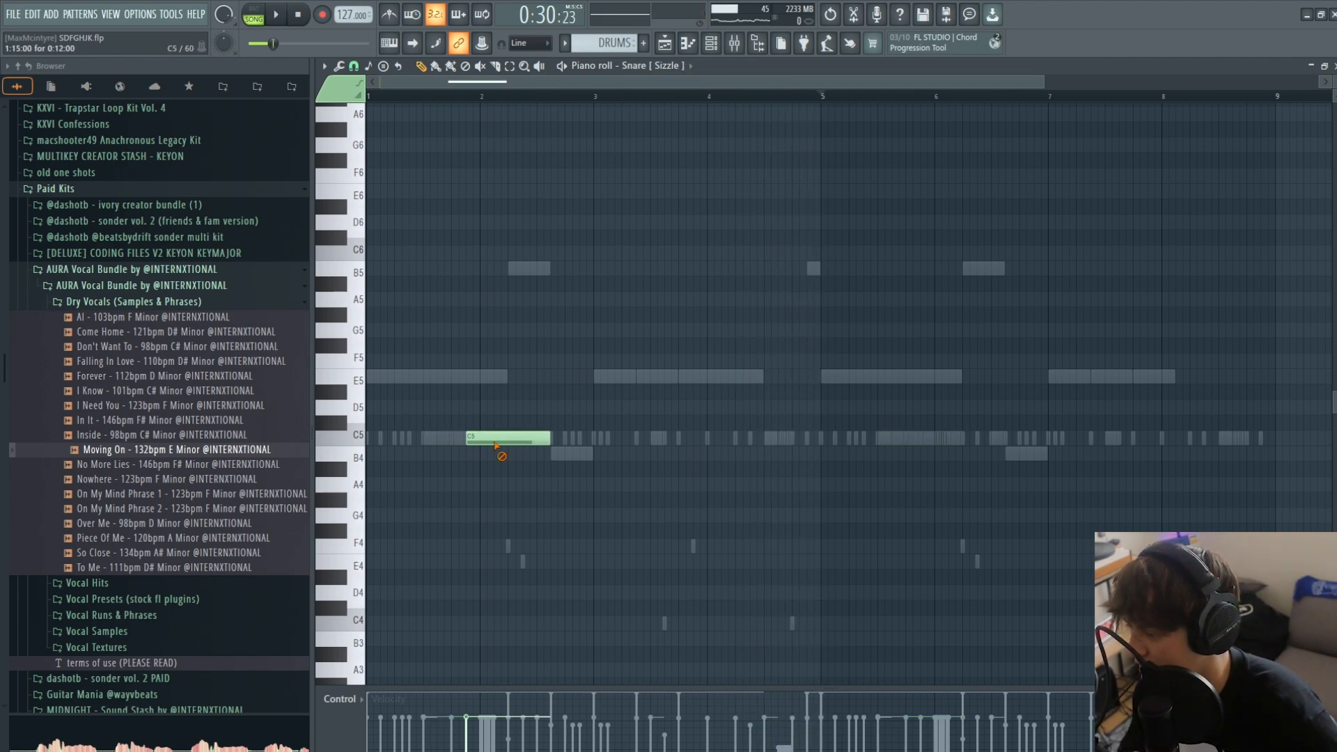
{"action": "key", "text": "space"}
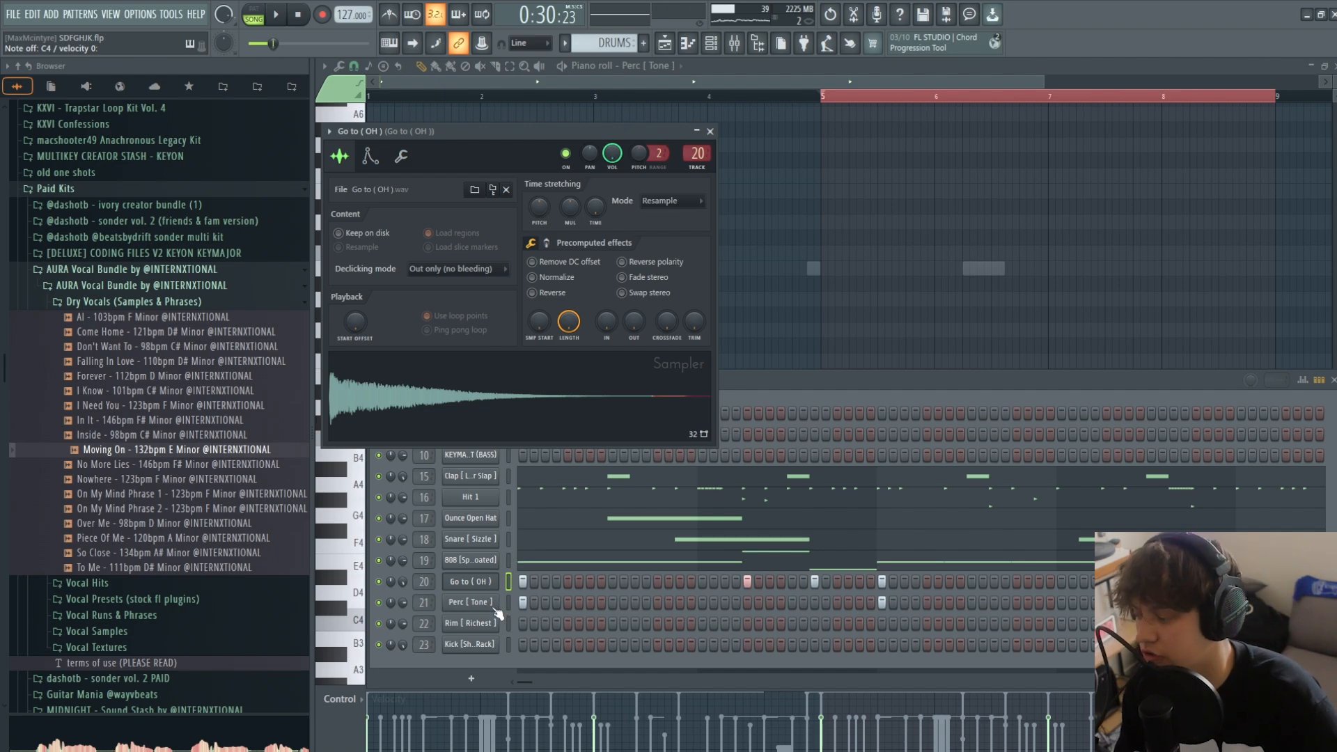
- Audition the Perc [Tone] sample in its sampler and play the DRUMS pattern with the percussion hits
{"action": "left_click", "coordinate": [493, 604]}
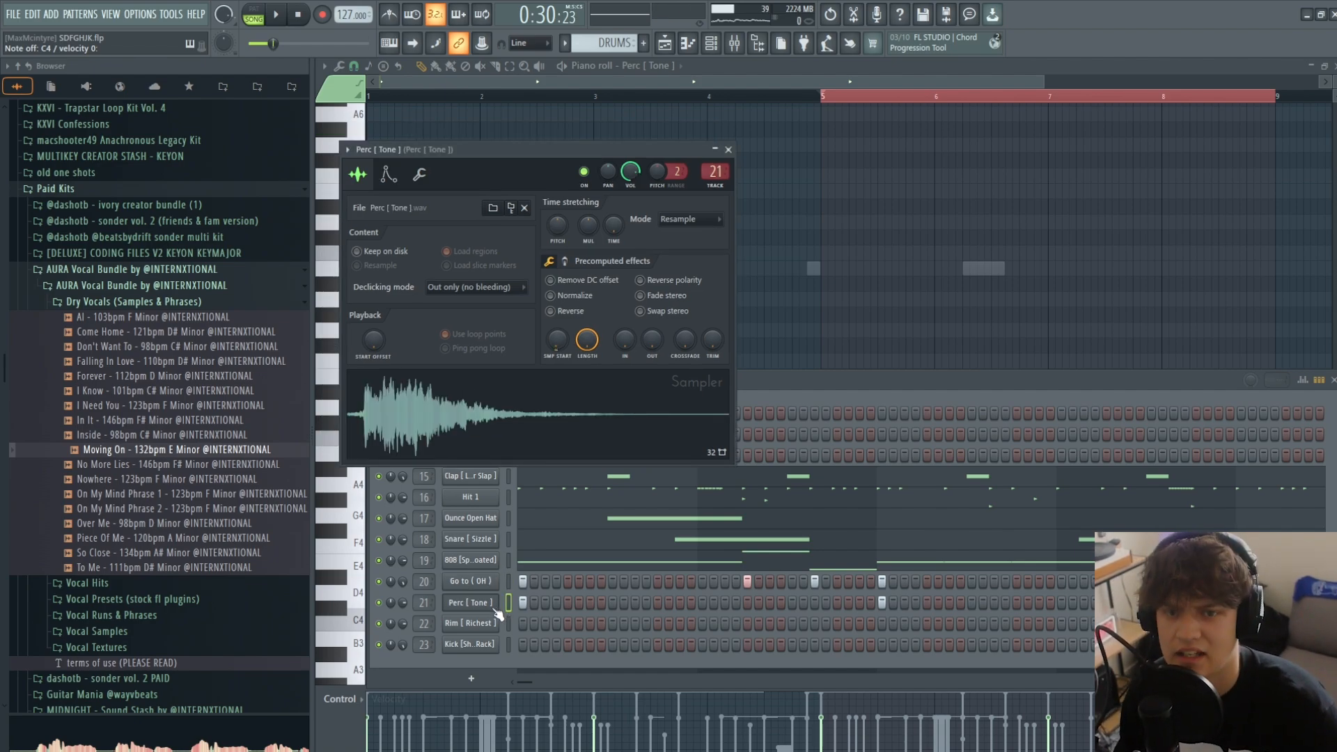
{"action": "left_click", "coordinate": [453, 408]}
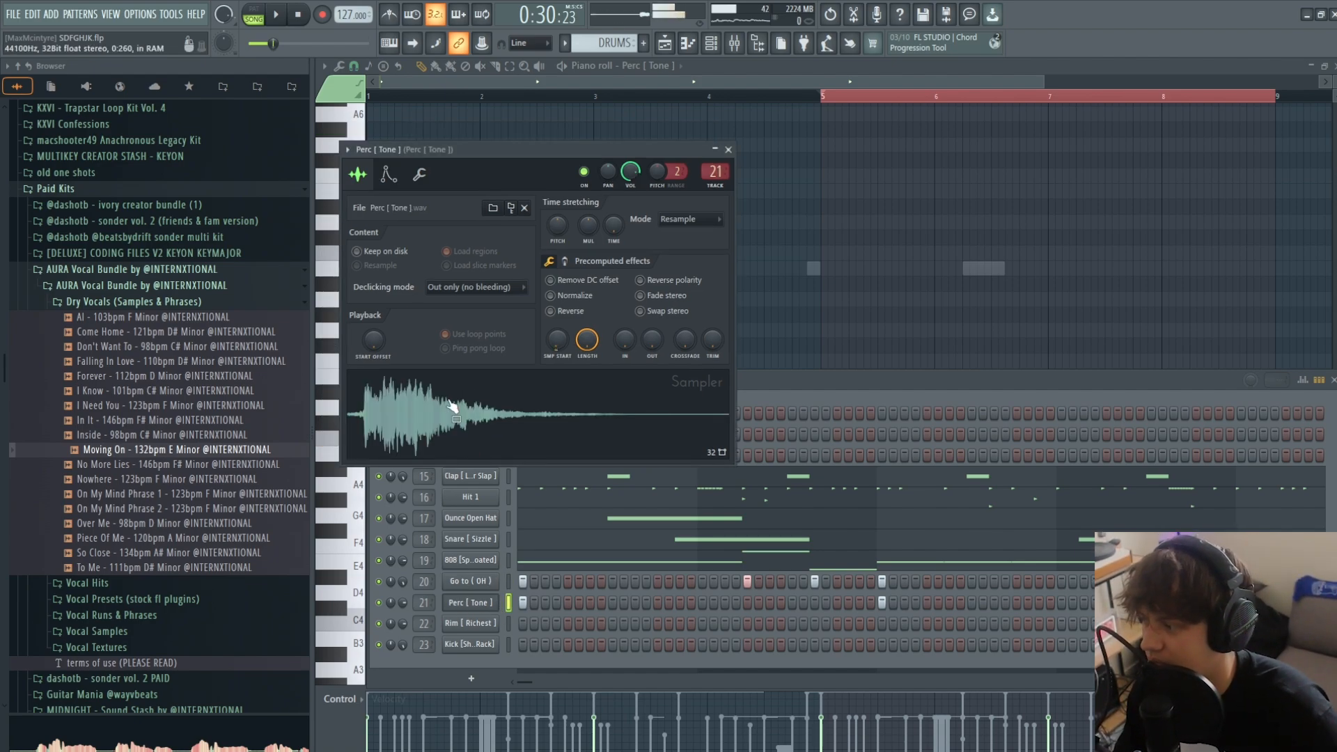
{"action": "left_click", "coordinate": [864, 261]}
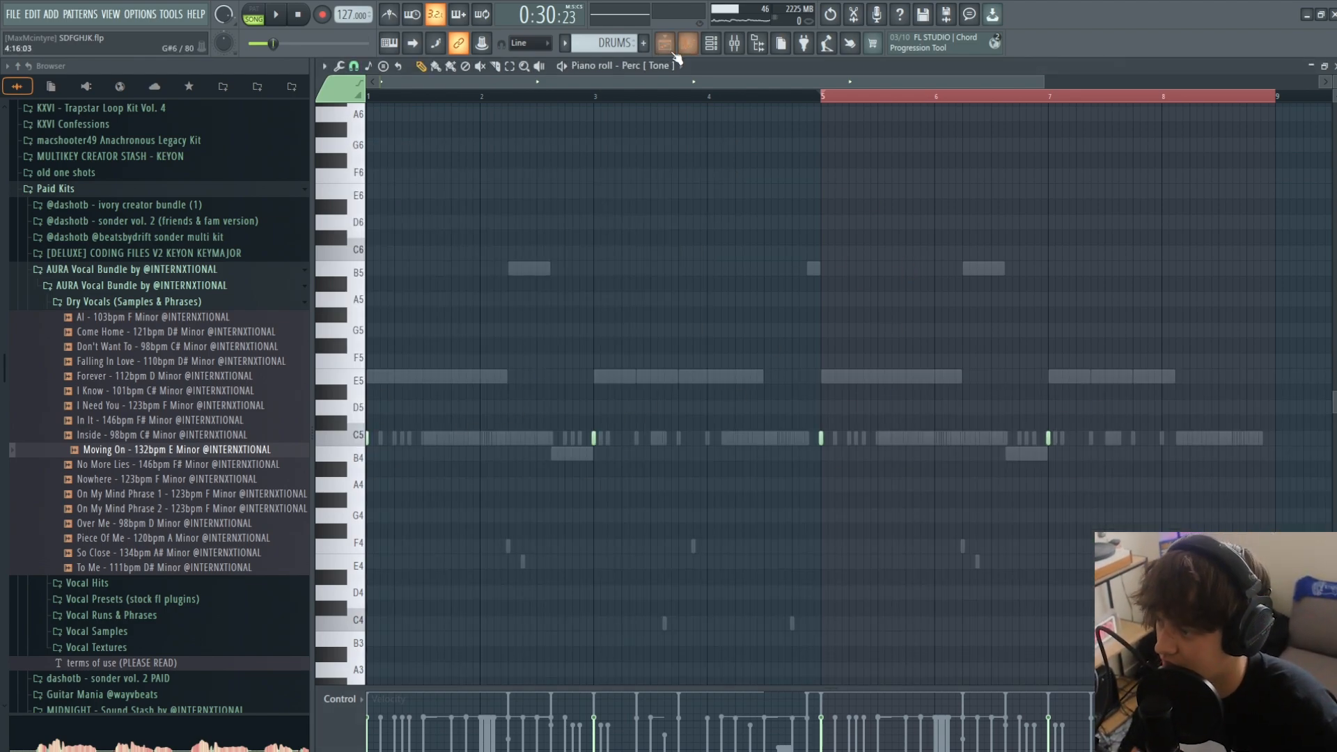
{"action": "key", "text": "space"}
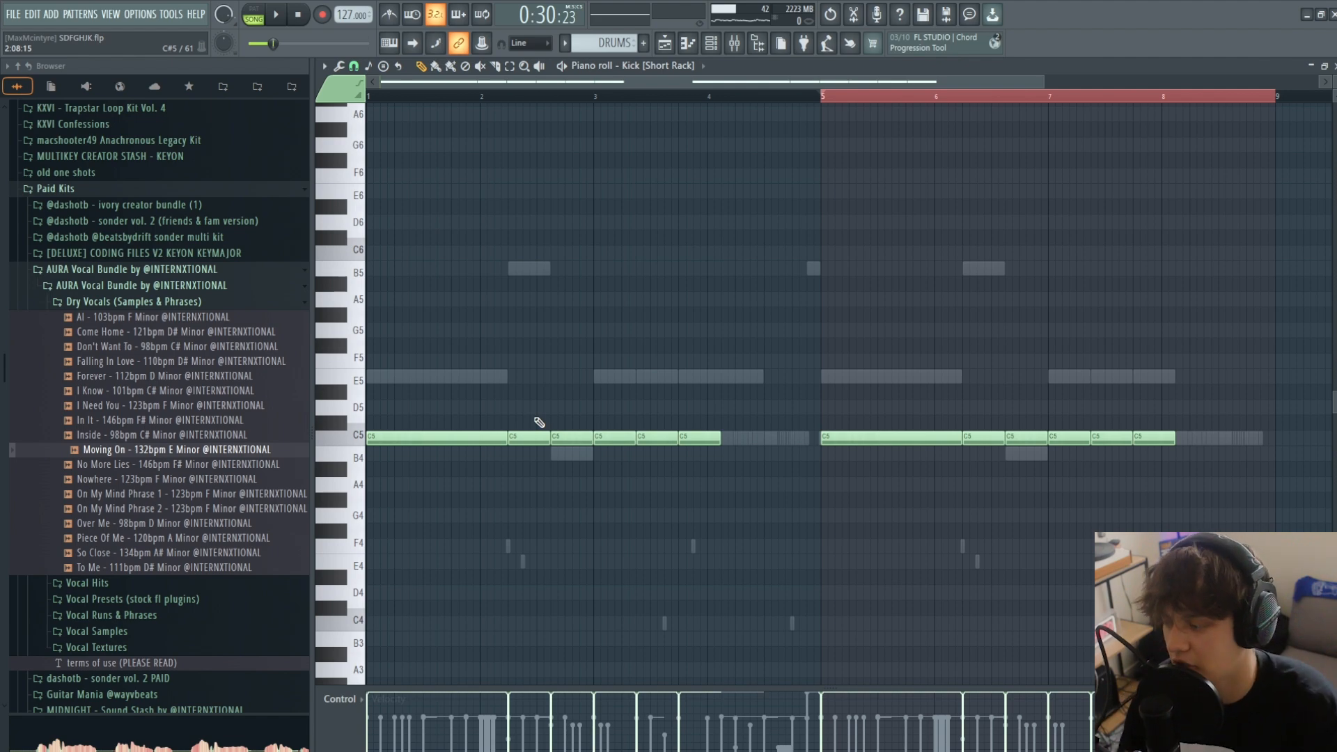
- Play the playlist arrangement from bar 16 into the first DRUMS clip, and from bar 24 into the DRUMS #2 clip
{"action": "key", "text": "F5"}
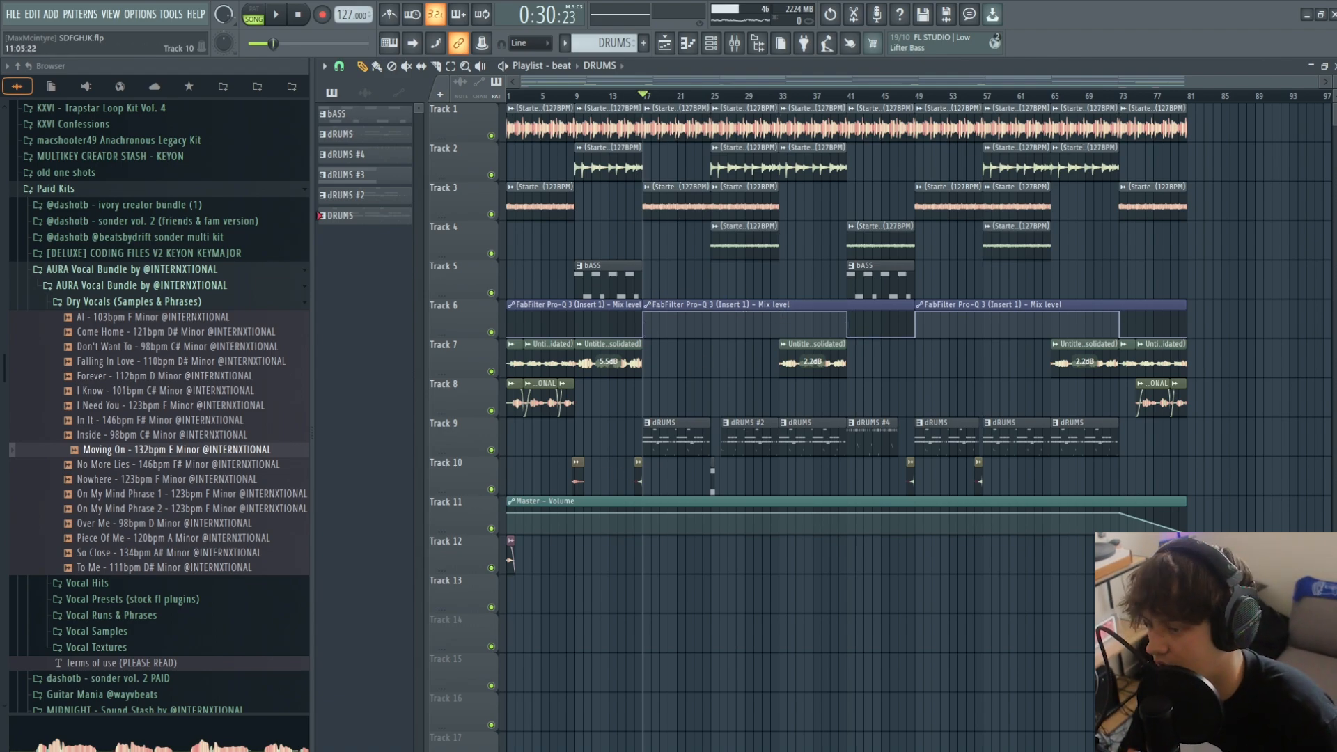
{"action": "left_click_drag", "start_coordinate": [1315, 87], "coordinate": [946, 87]}
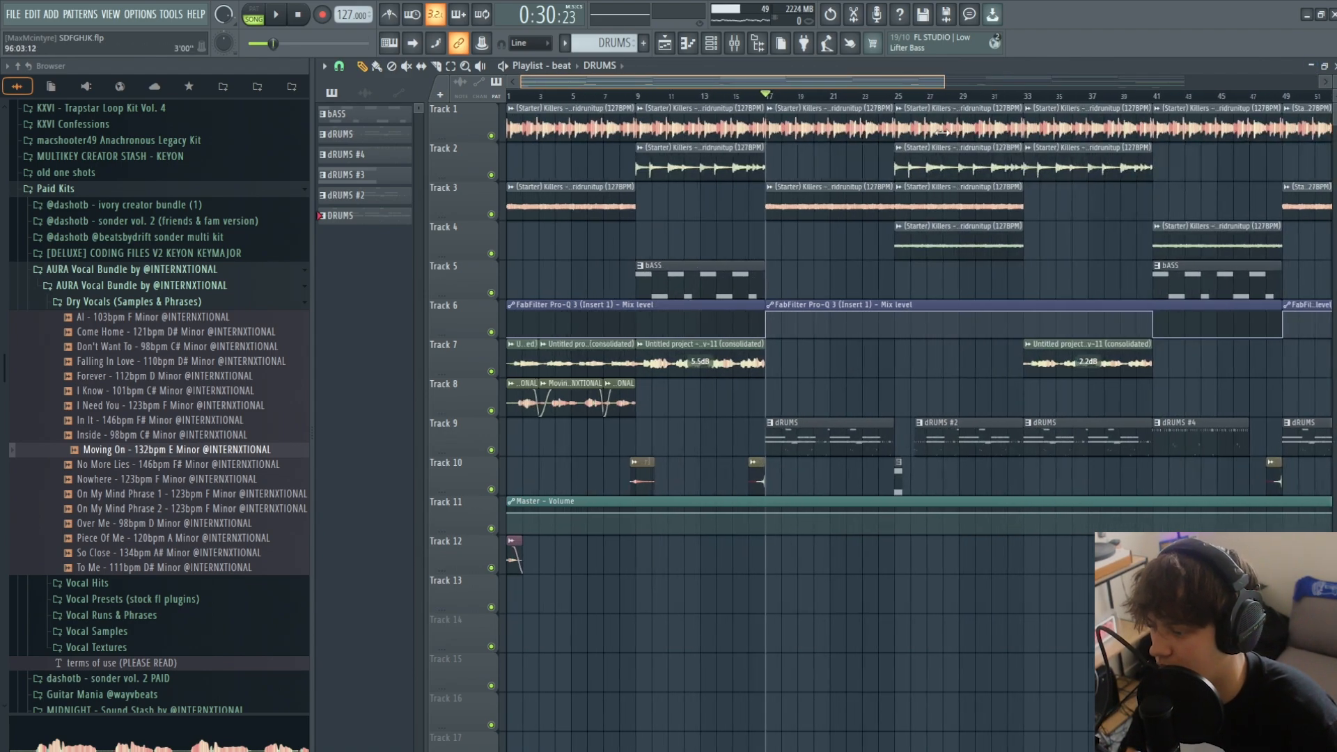
{"action": "left_click", "coordinate": [751, 96]}
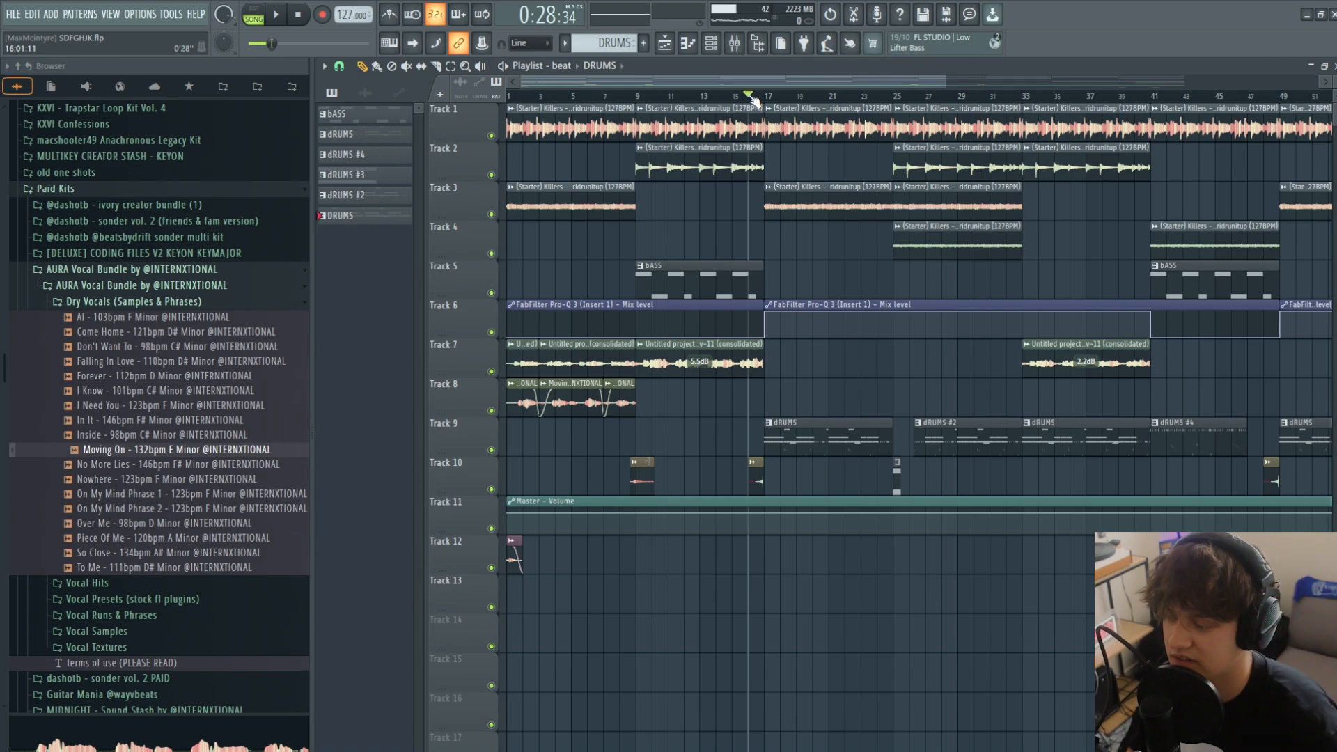
{"action": "key", "text": "space"}
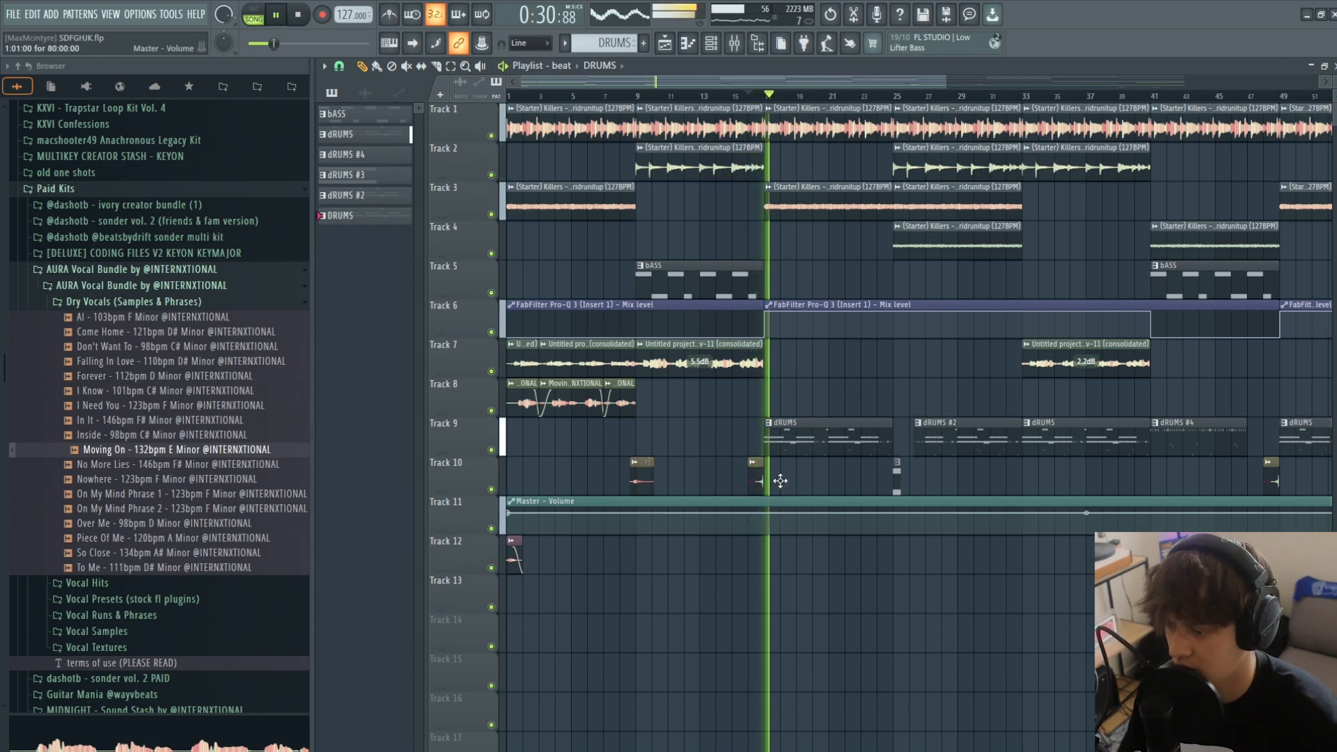
{"action": "key", "text": "space"}
{"action": "left_click", "coordinate": [877, 96]}
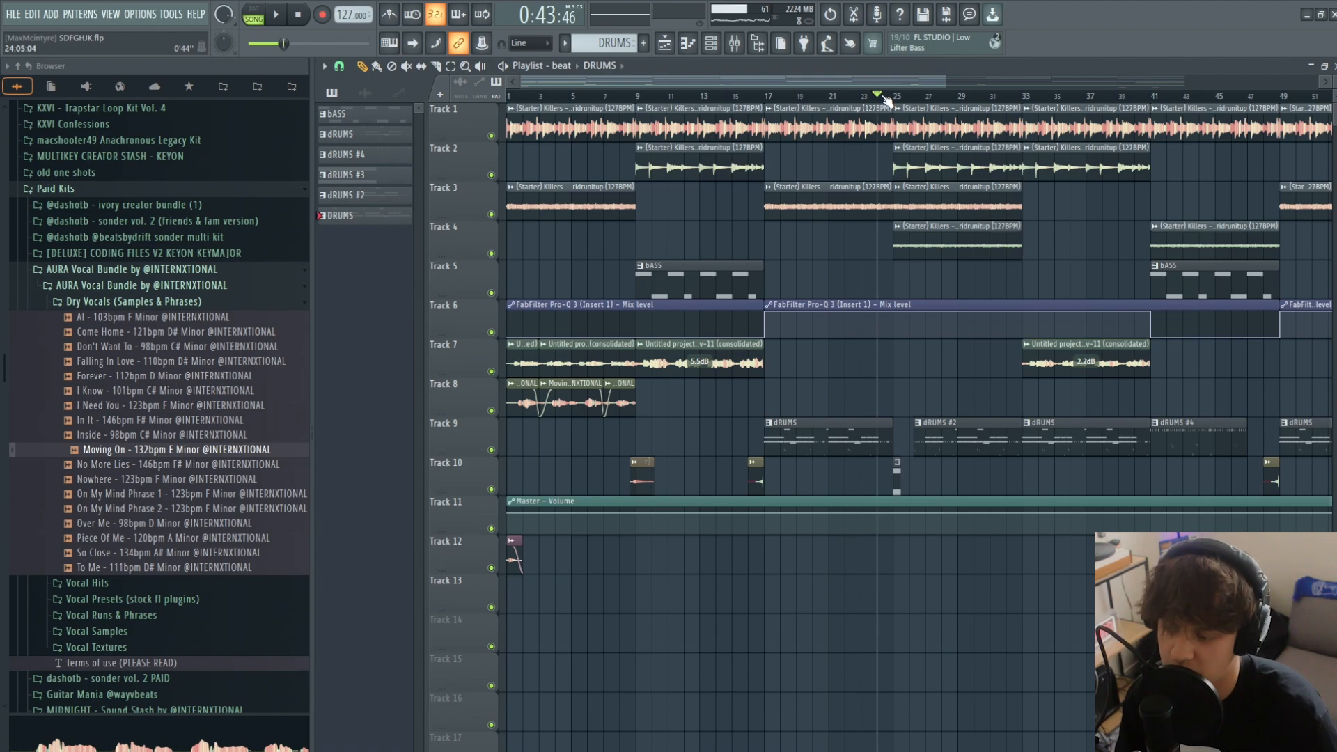
{"action": "key", "text": "space"}
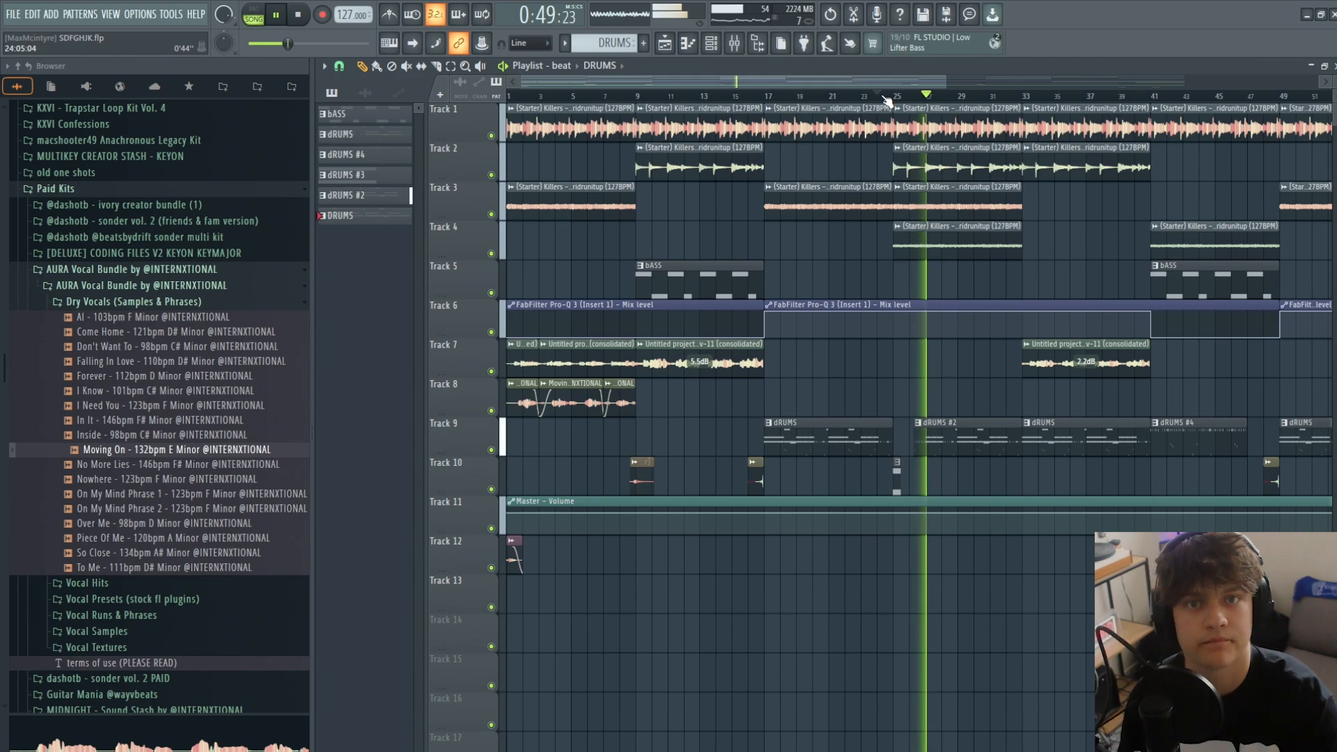
{"action": "key", "text": "space"}
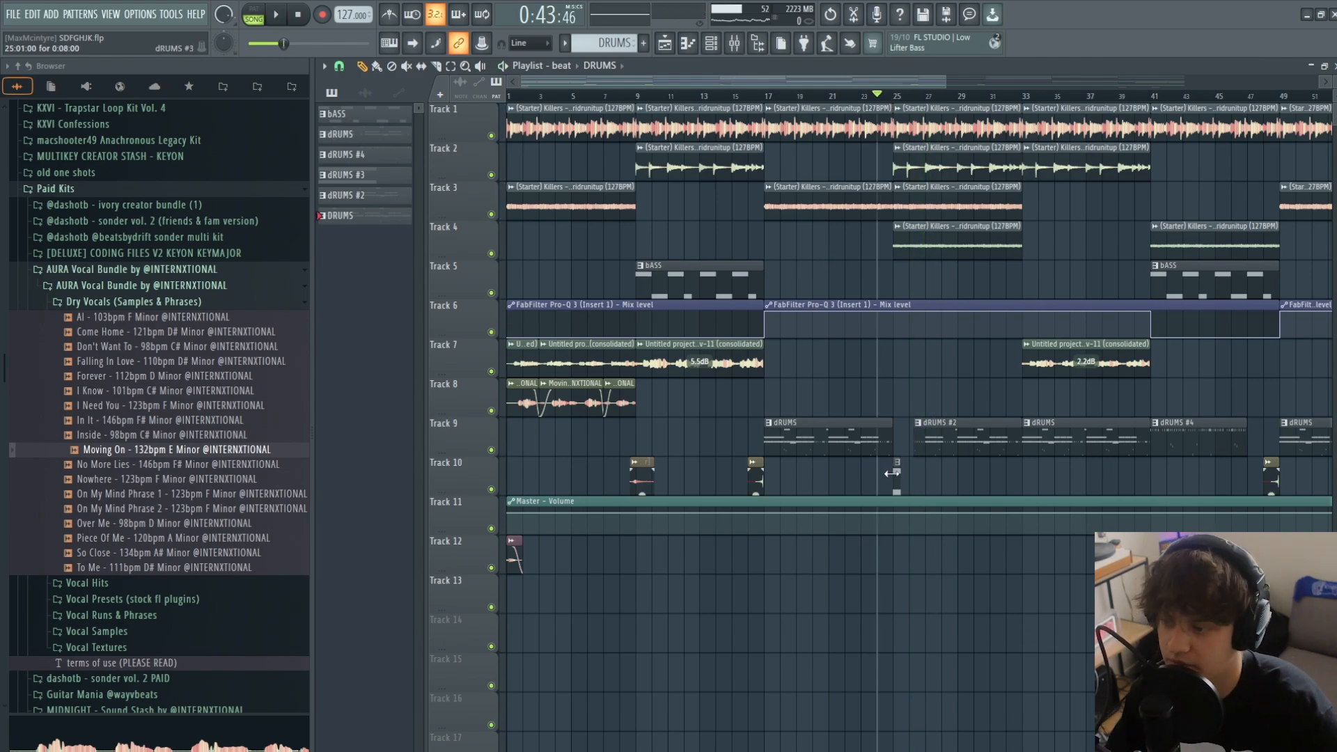
- Play the arrangement's section with the DRUMS #4 and bASS clips from bar 41
{"action": "left_click_drag", "start_coordinate": [895, 73], "coordinate": [1000, 81]}
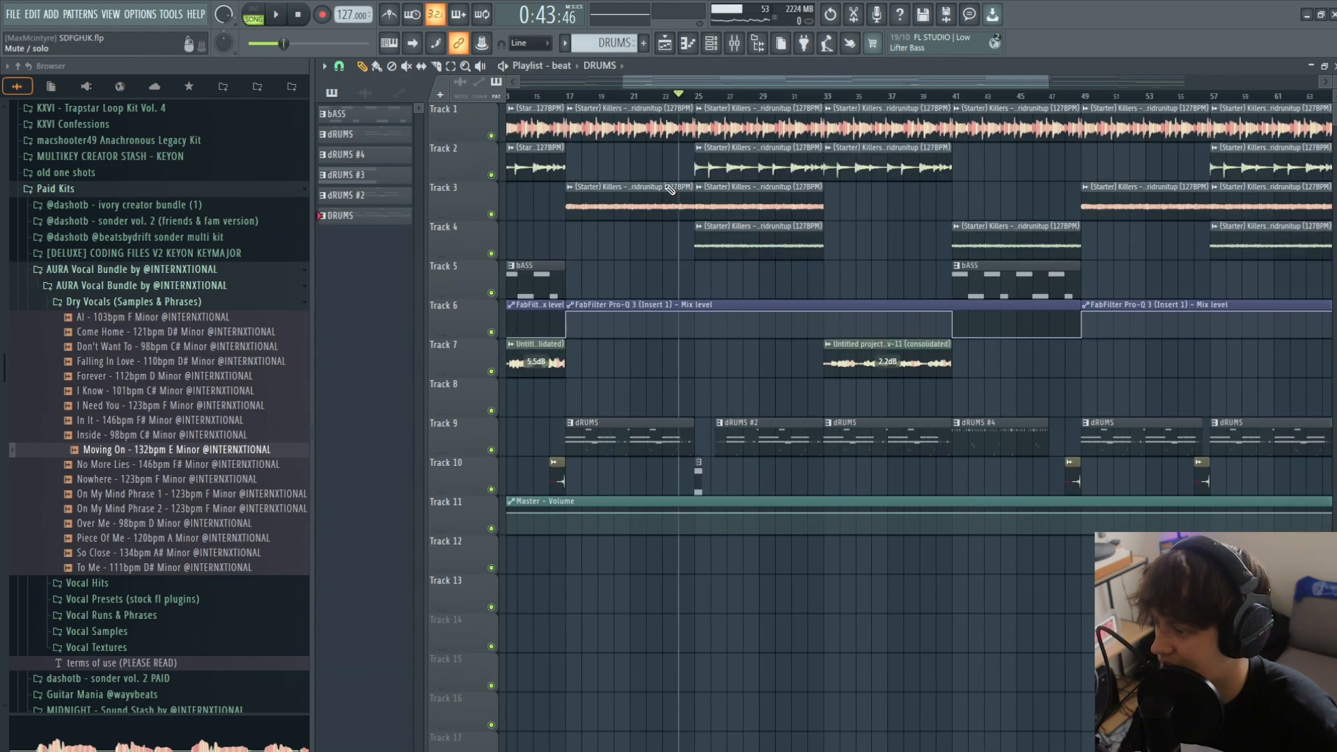
{"action": "left_click", "coordinate": [959, 97]}
{"action": "key", "text": "space"}
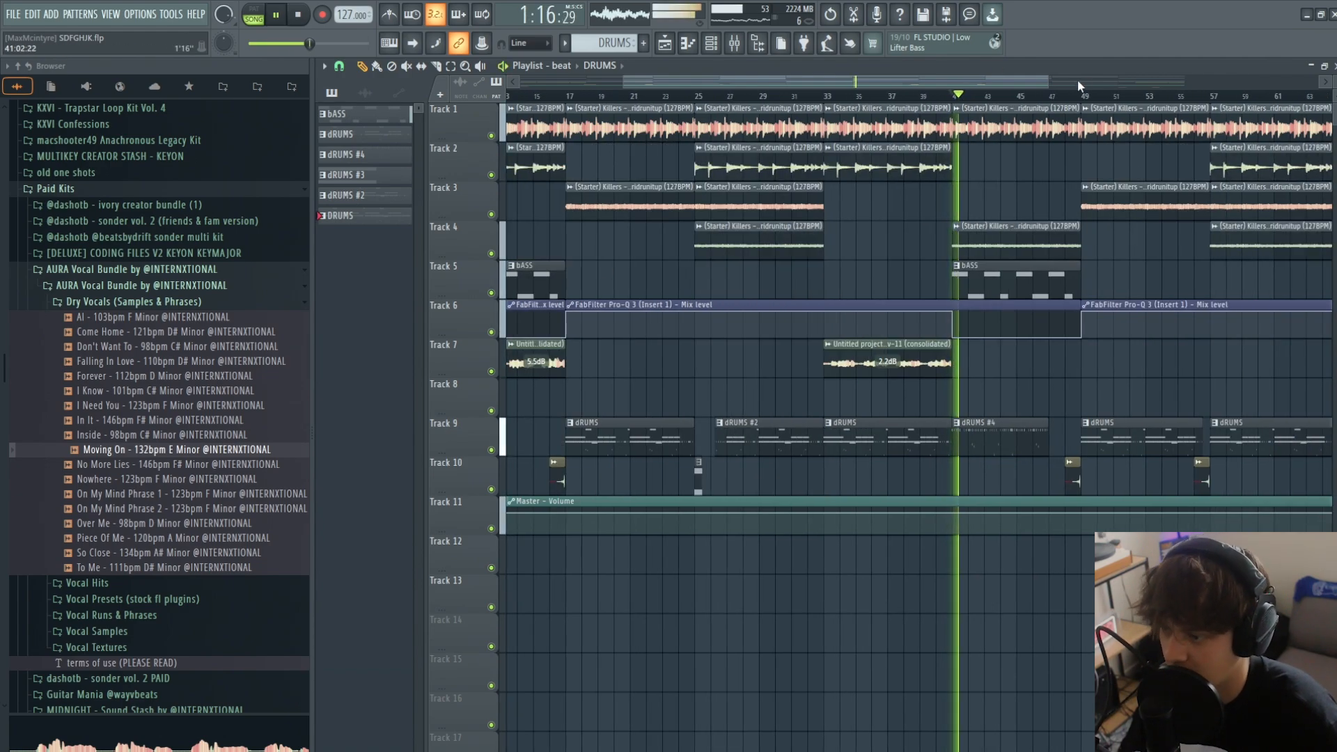
{"action": "left_click_drag", "start_coordinate": [1048, 80], "coordinate": [1315, 80]}
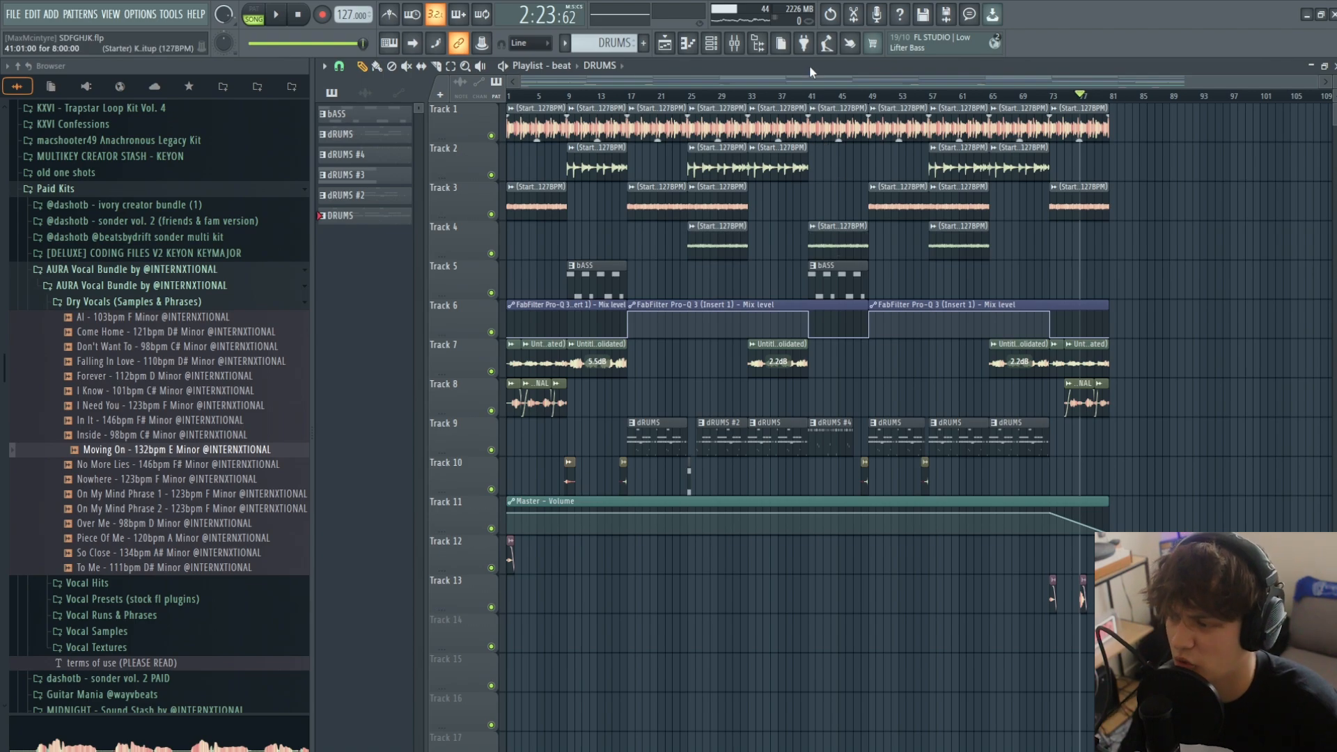
{"action": "left_click", "coordinate": [814, 98]}
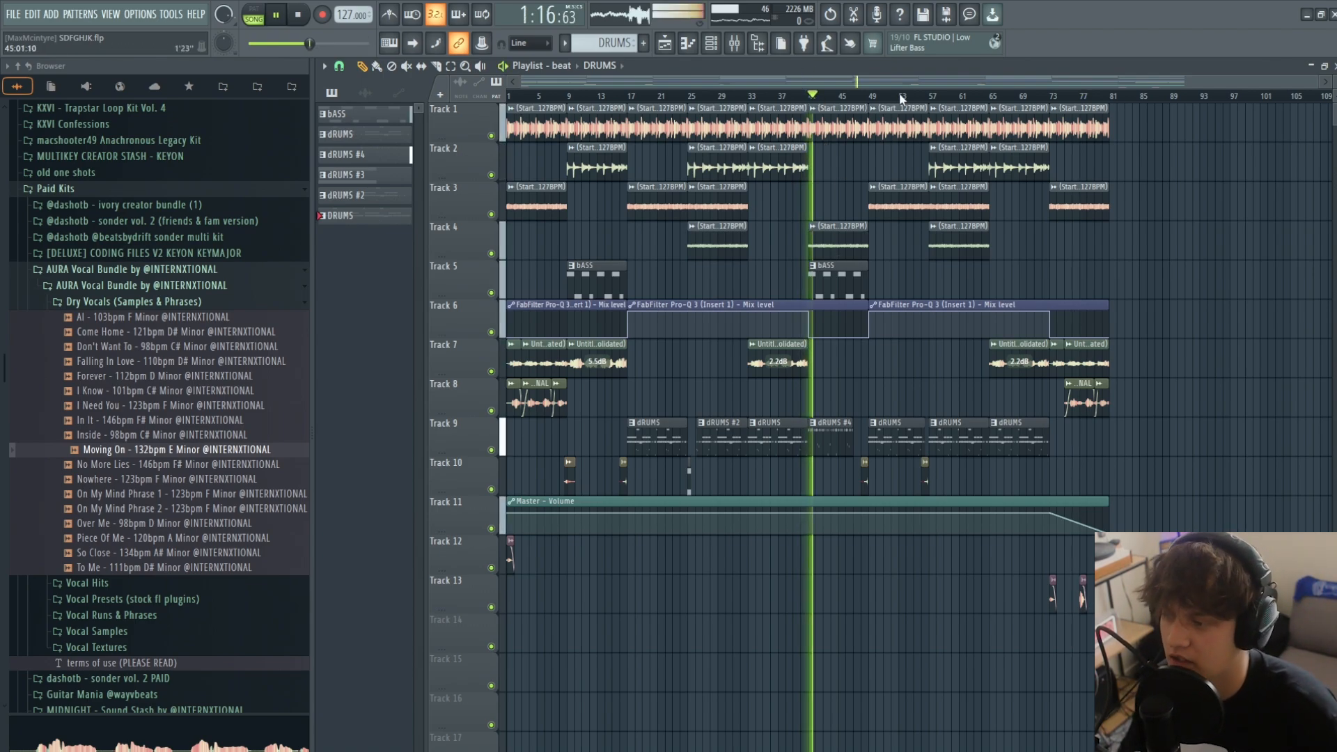